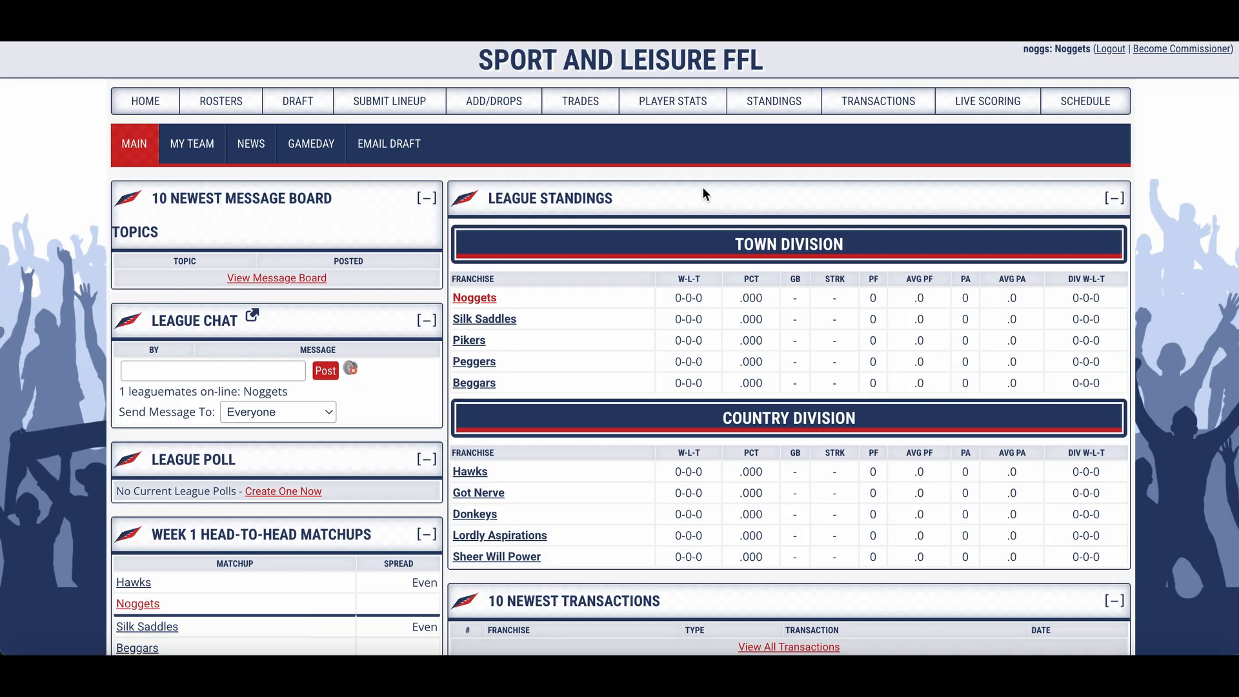
# Open the developer API information page for the Sport and Leisure FFL league.
pyautogui.scroll(1, 830, 181)
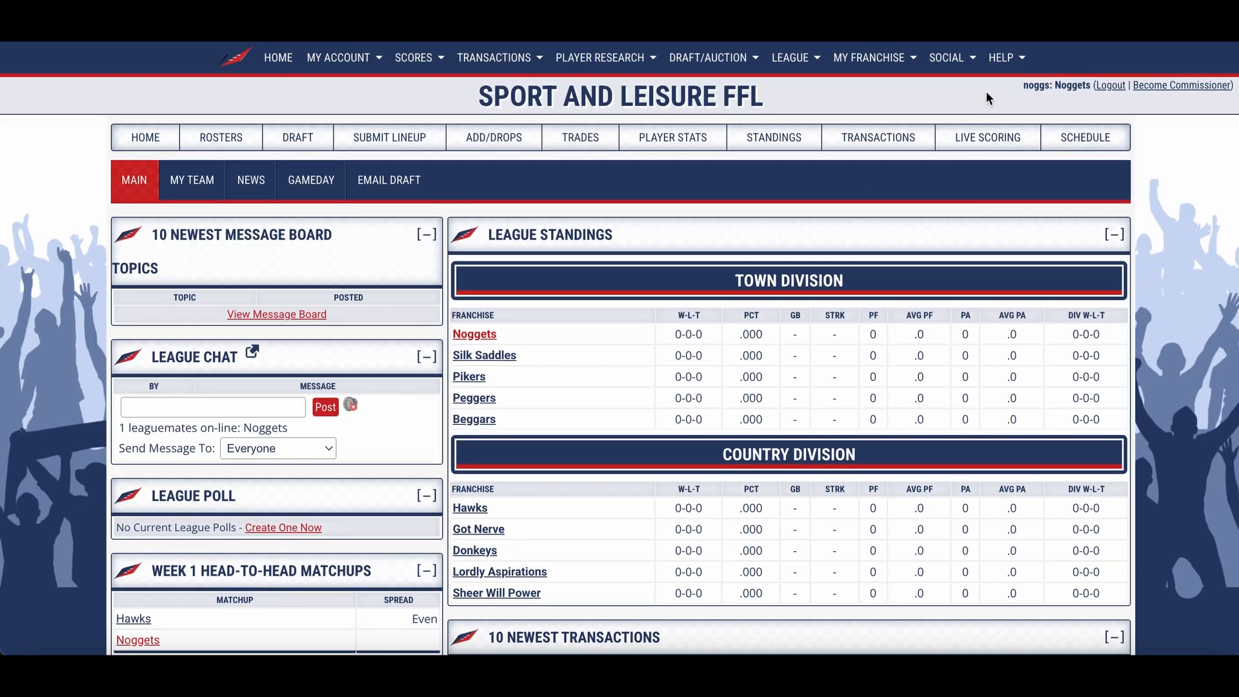
pyautogui.click(1001, 62)
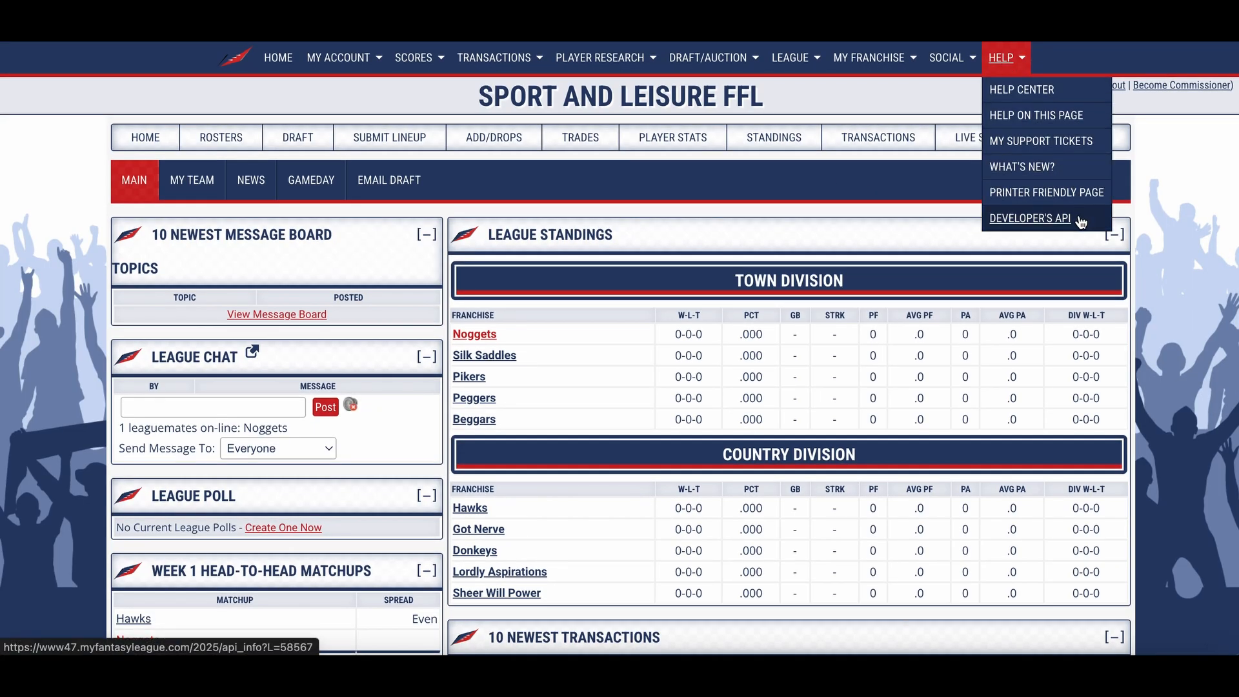
pyautogui.click(1081, 222)
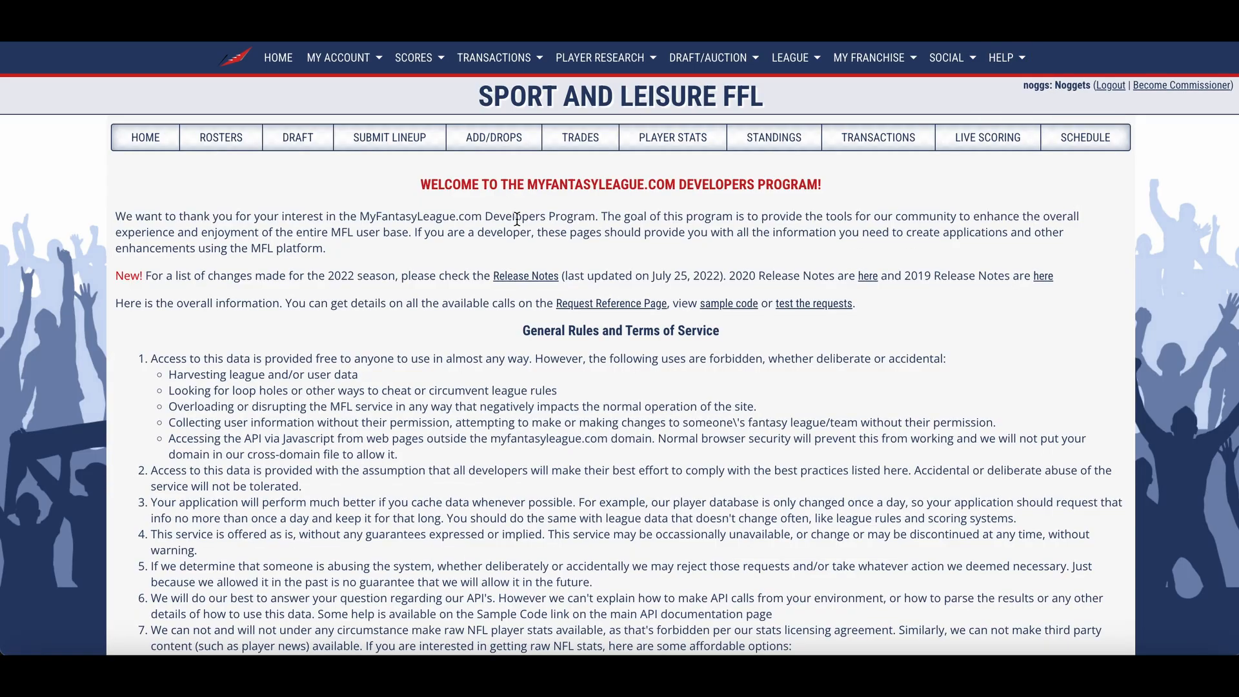
# Copy the league's API key from the end of the developer page and highlight the league ID beside it.
pyautogui.scroll(-3, 736, 197)
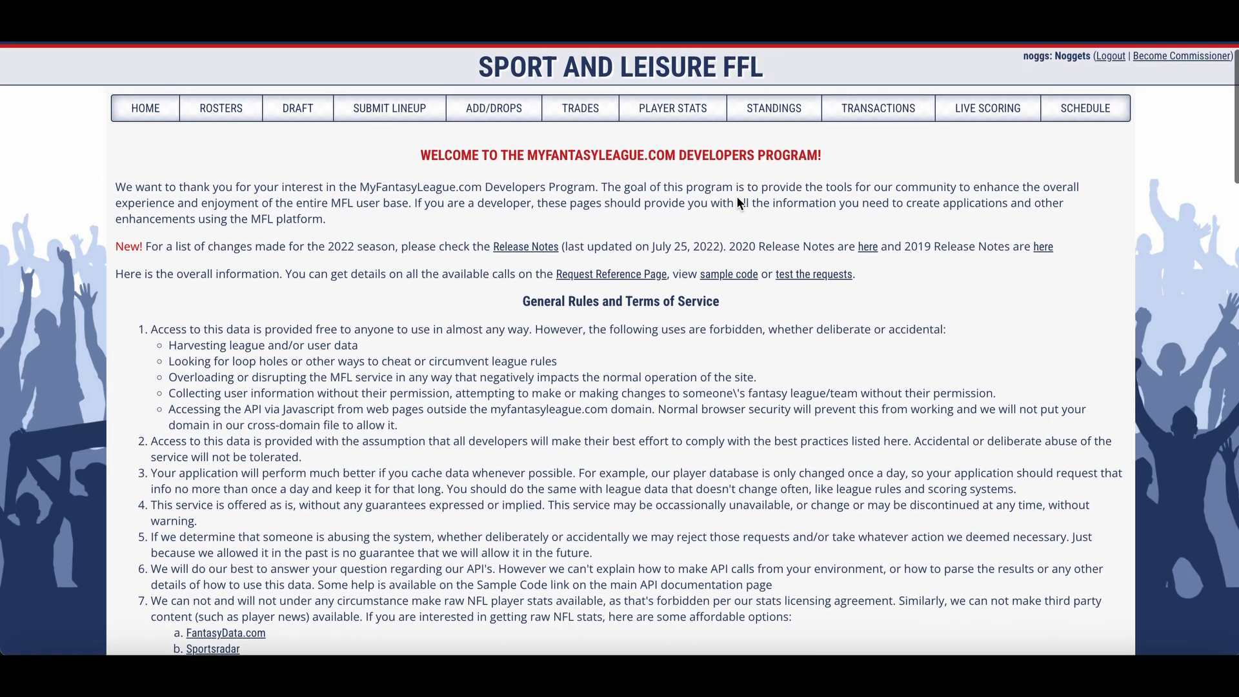
pyautogui.scroll(-3, 737, 198)
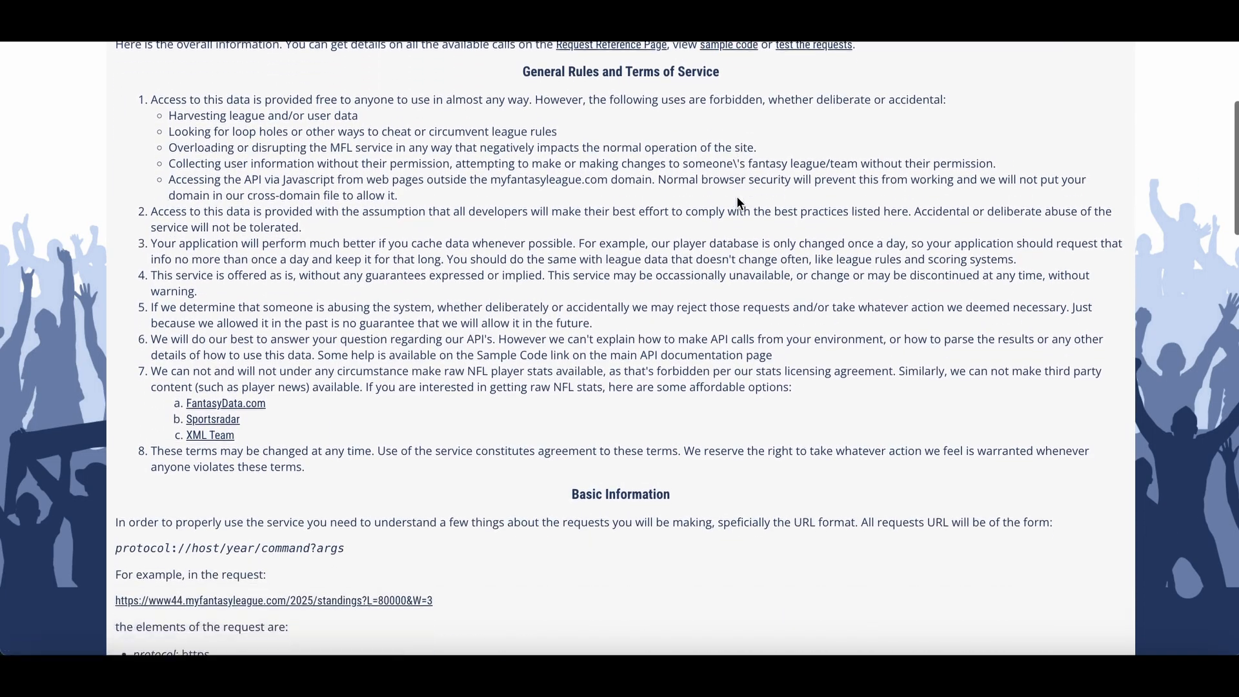
pyautogui.scroll(-8, 736, 198)
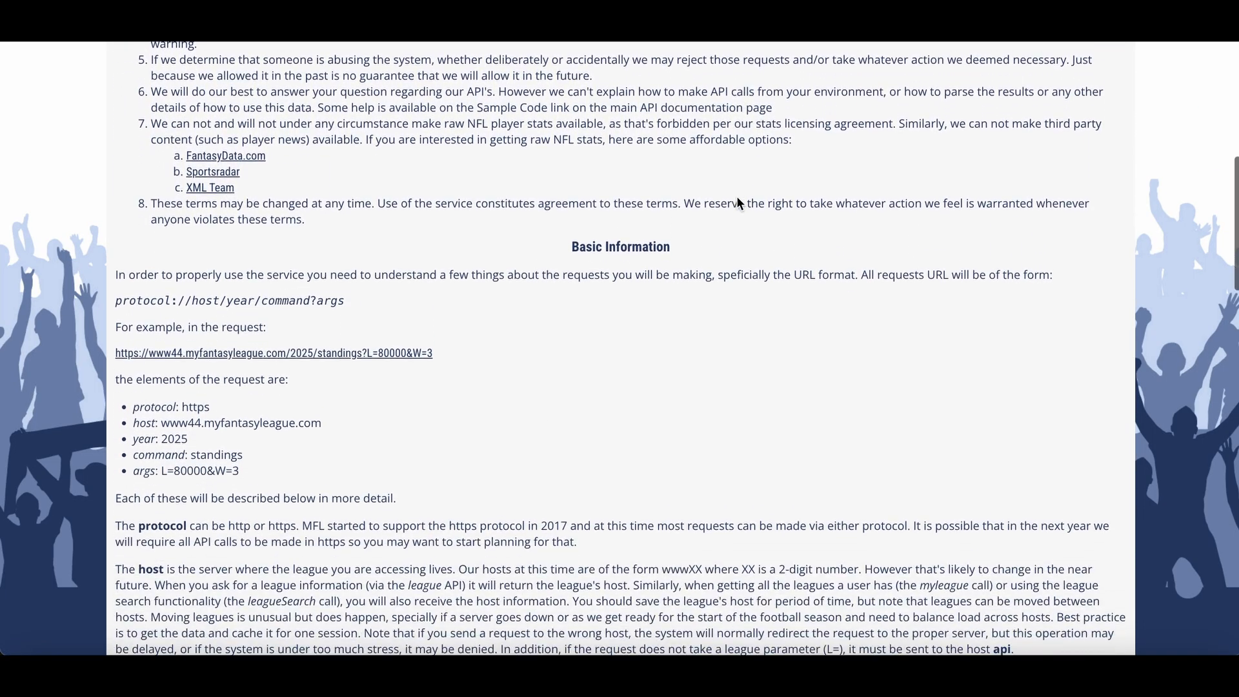
pyautogui.scroll(-18, 736, 201)
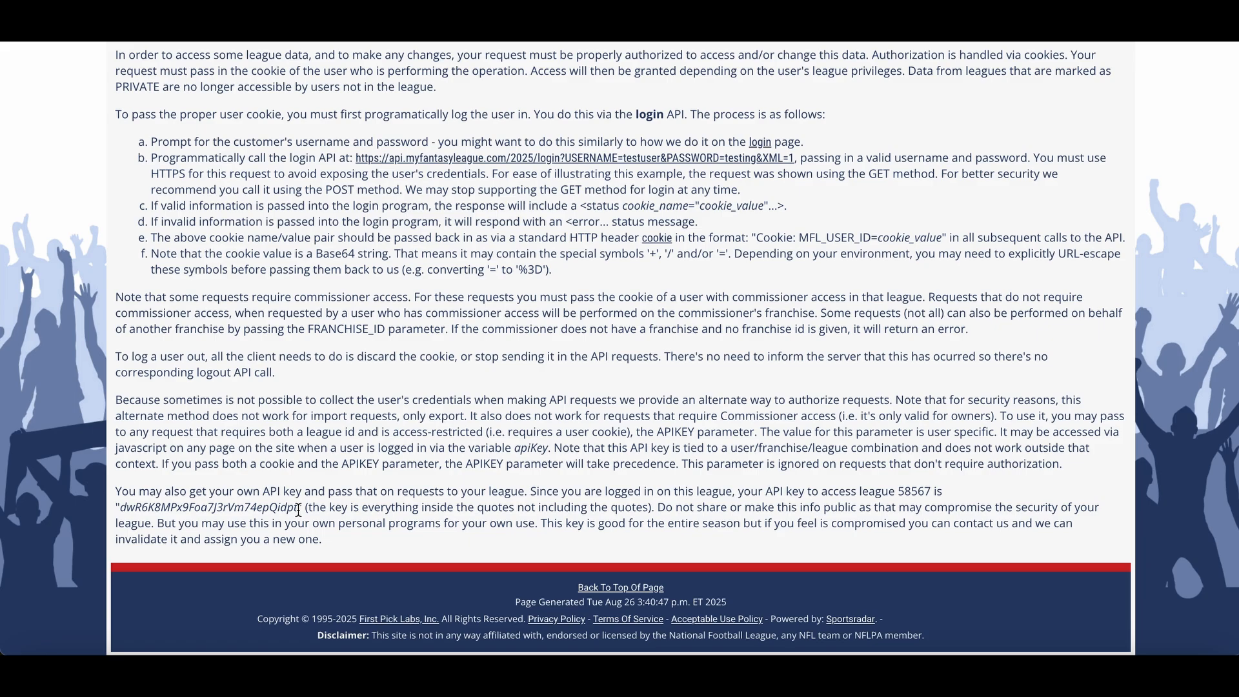
pyautogui.moveTo(299, 510); pyautogui.dragTo(120, 509)
pyautogui.hotkey('ctrl', 'c')
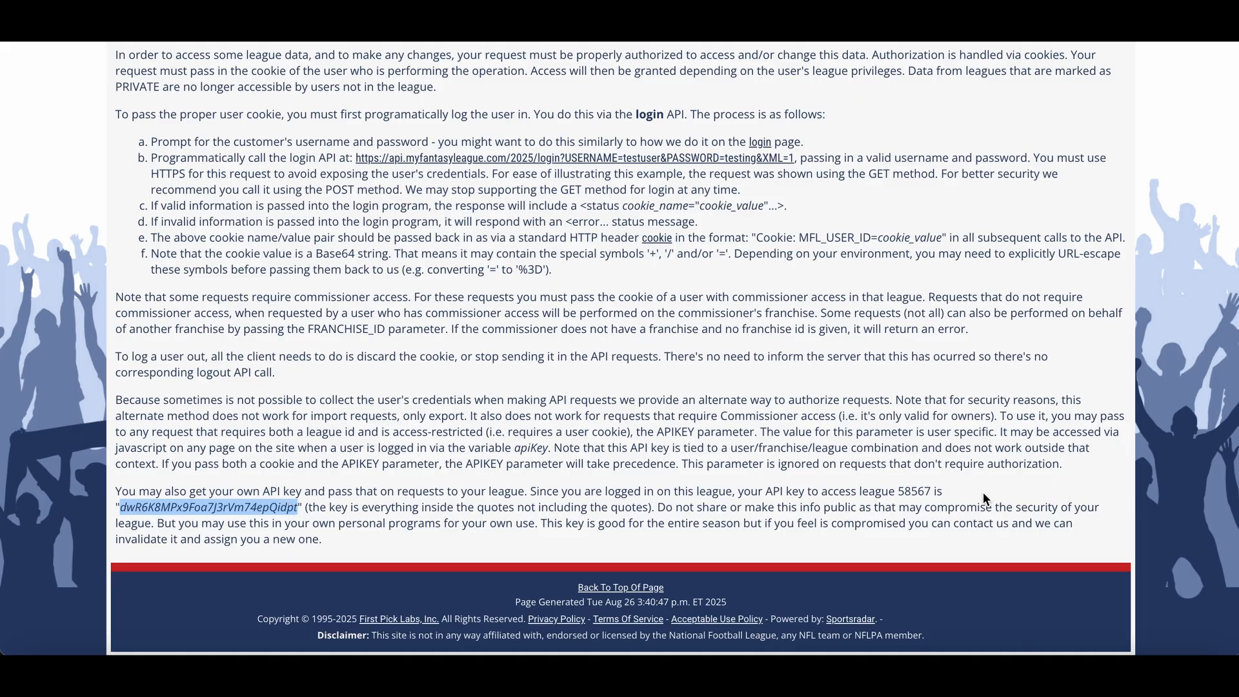
pyautogui.moveTo(928, 492); pyautogui.dragTo(899, 492)
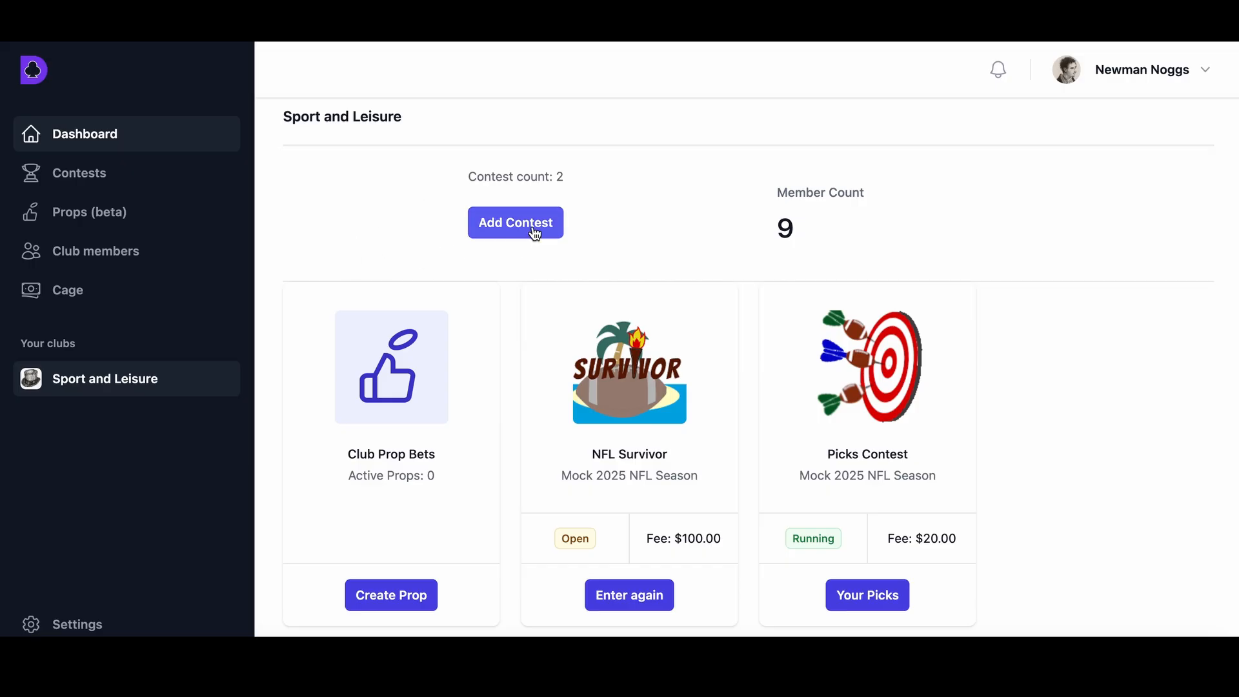
# Switch to Degen.club and start a new contest of the Integrate MyFantasyLeague type for the Sport and Leisure club.
pyautogui.click(533, 226)
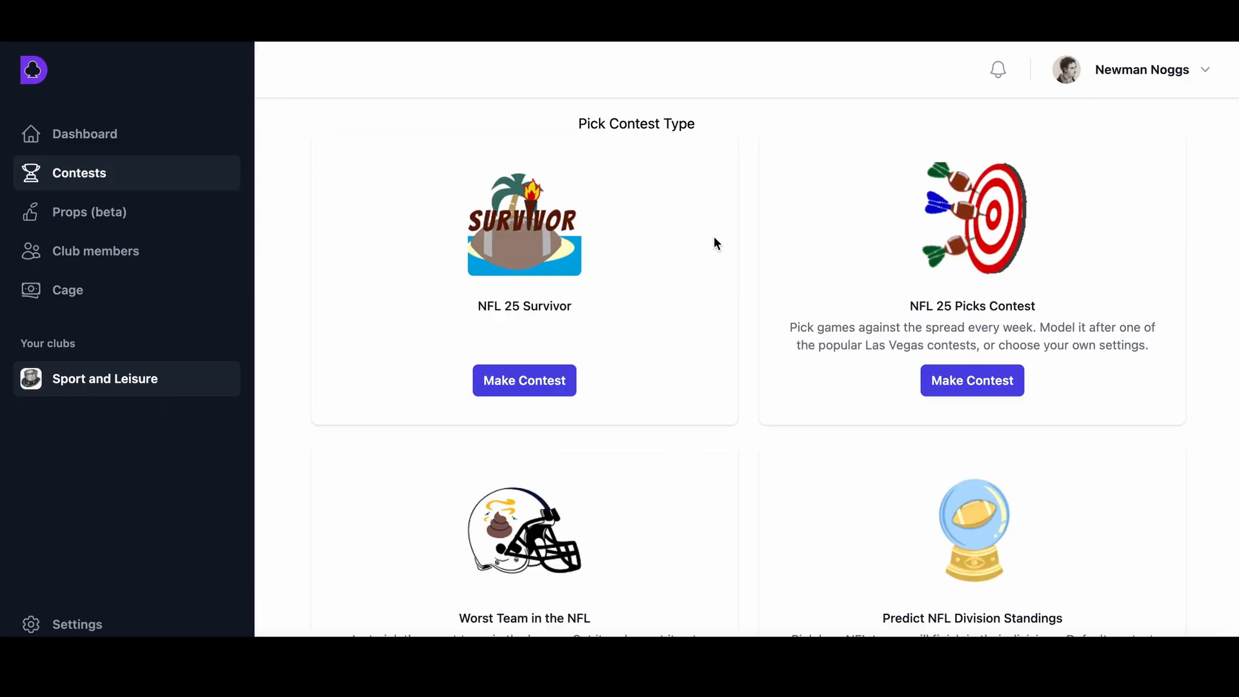
pyautogui.scroll(-5, 714, 239)
pyautogui.scroll(-3, 713, 244)
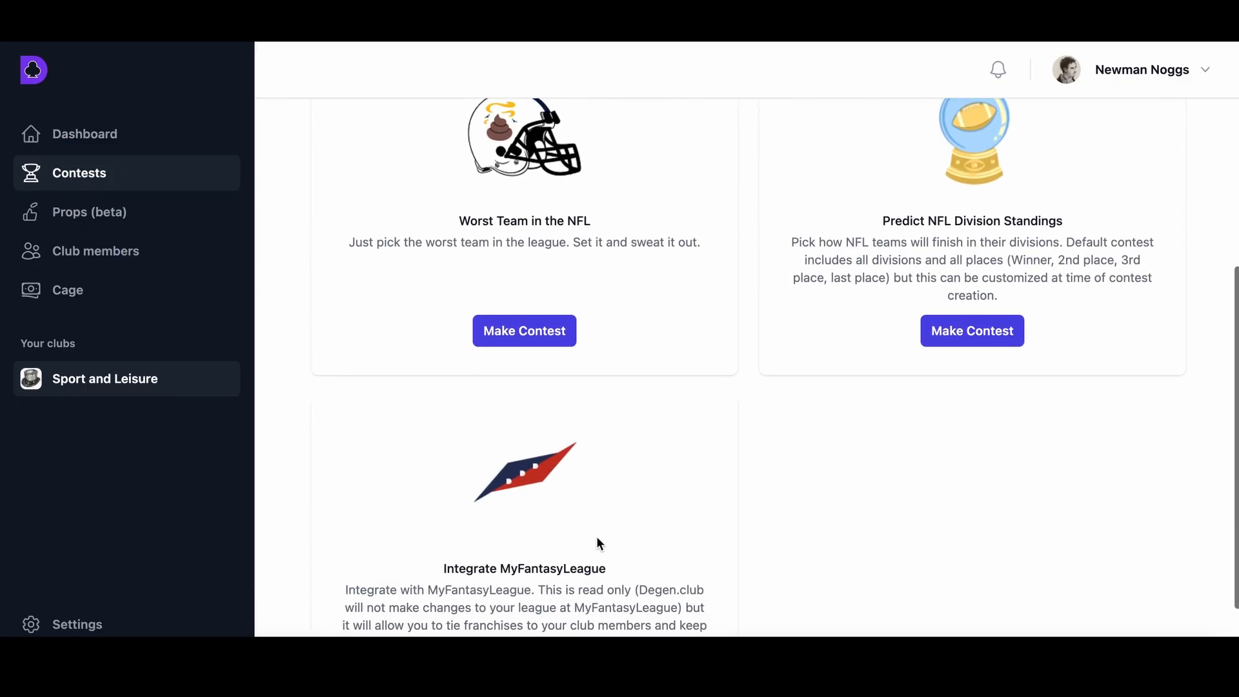
pyautogui.scroll(-2, 596, 536)
pyautogui.click(520, 603)
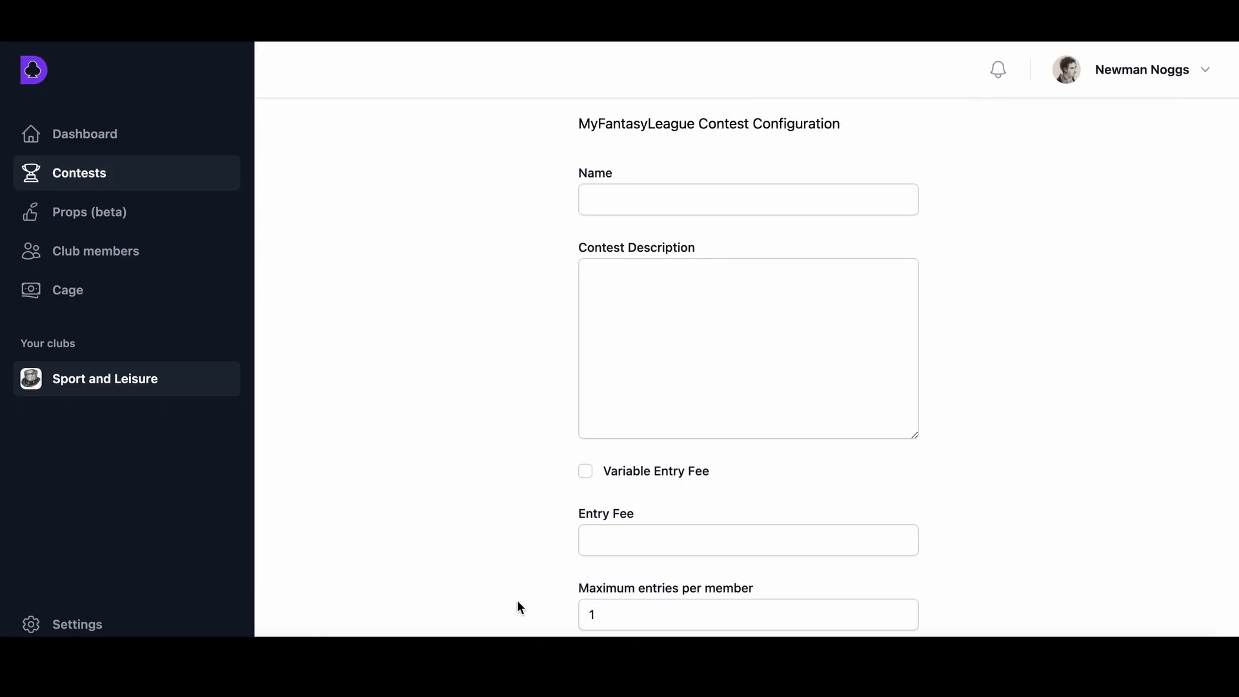
# Name the contest 2025 FFL and set its entry fee to 55.
pyautogui.click(630, 200)
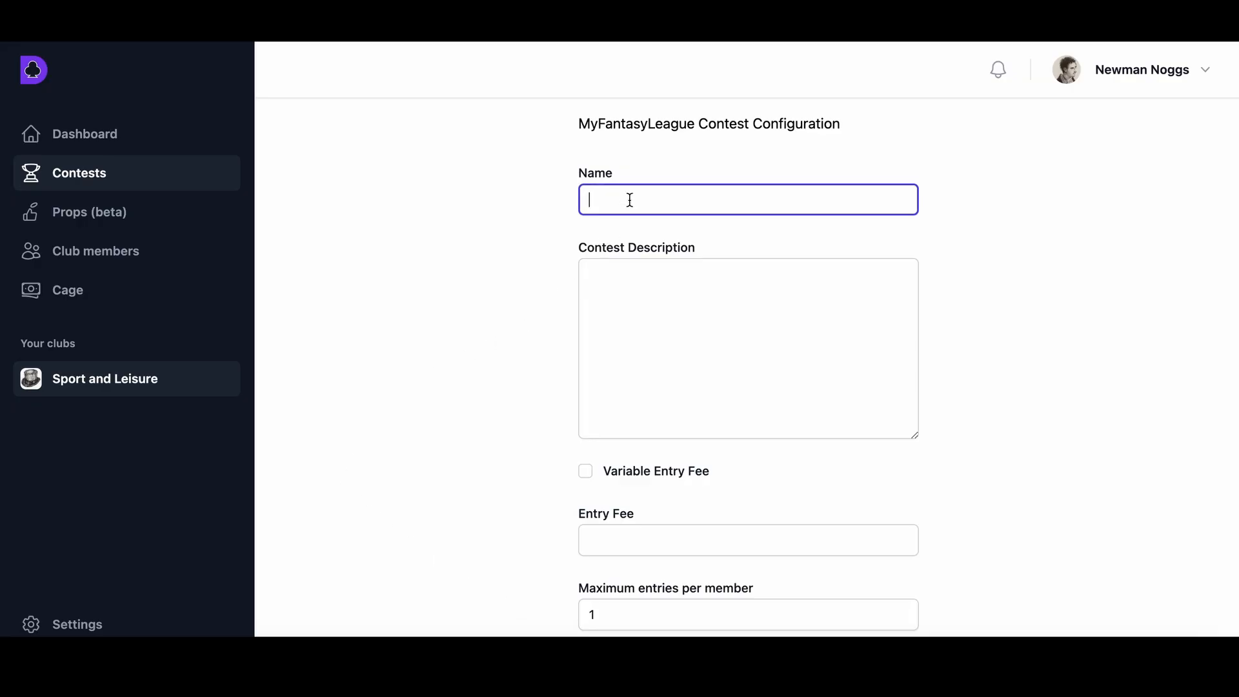
pyautogui.write('2025 FFL')
pyautogui.scroll(-3, 641, 292)
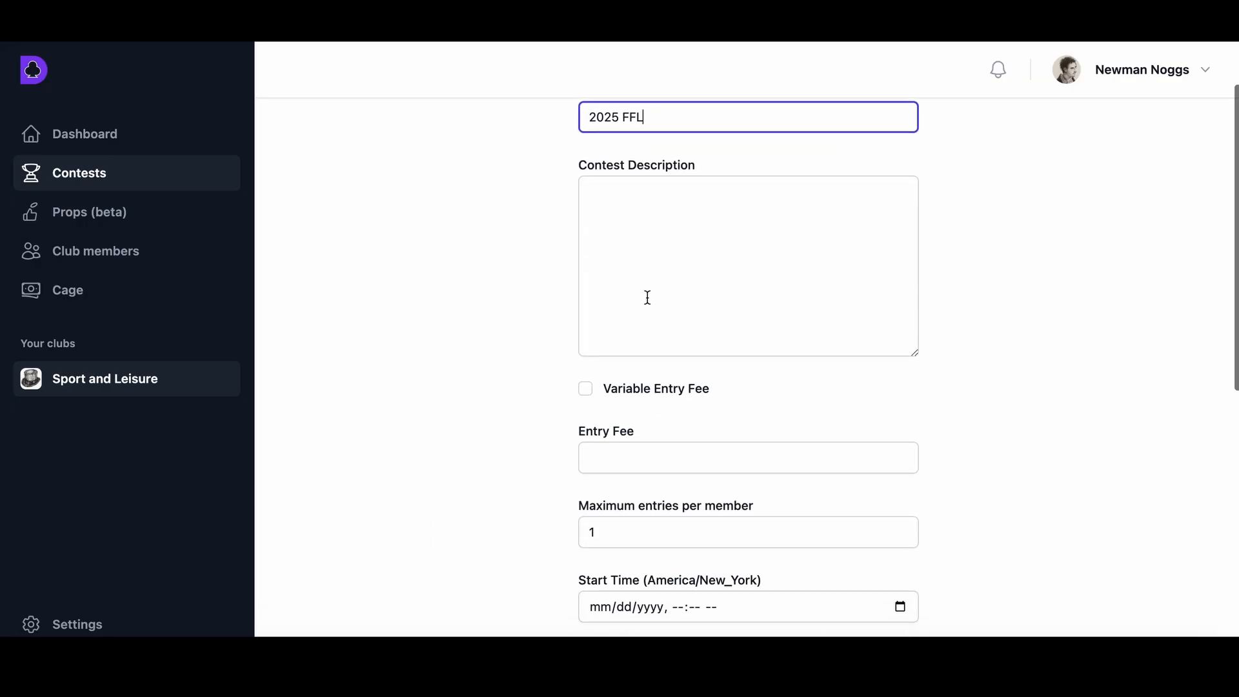
pyautogui.click(634, 384)
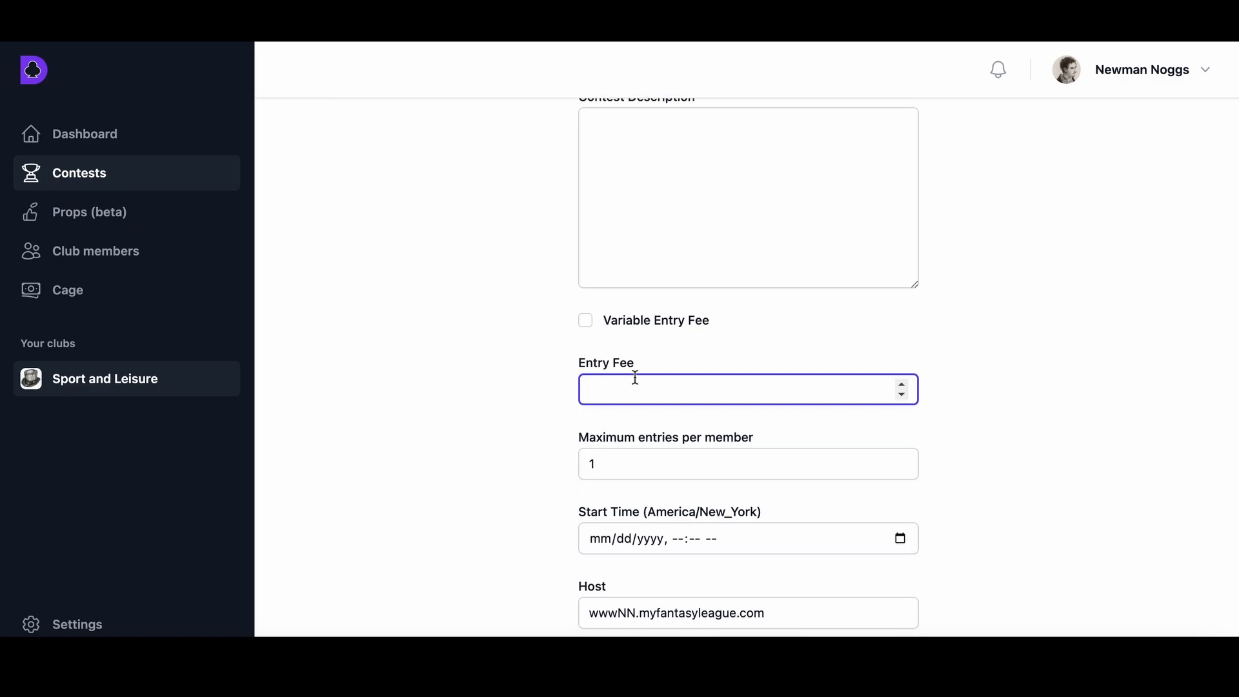
pyautogui.write('55')
pyautogui.scroll(-1, 634, 378)
pyautogui.scroll(-4, 630, 384)
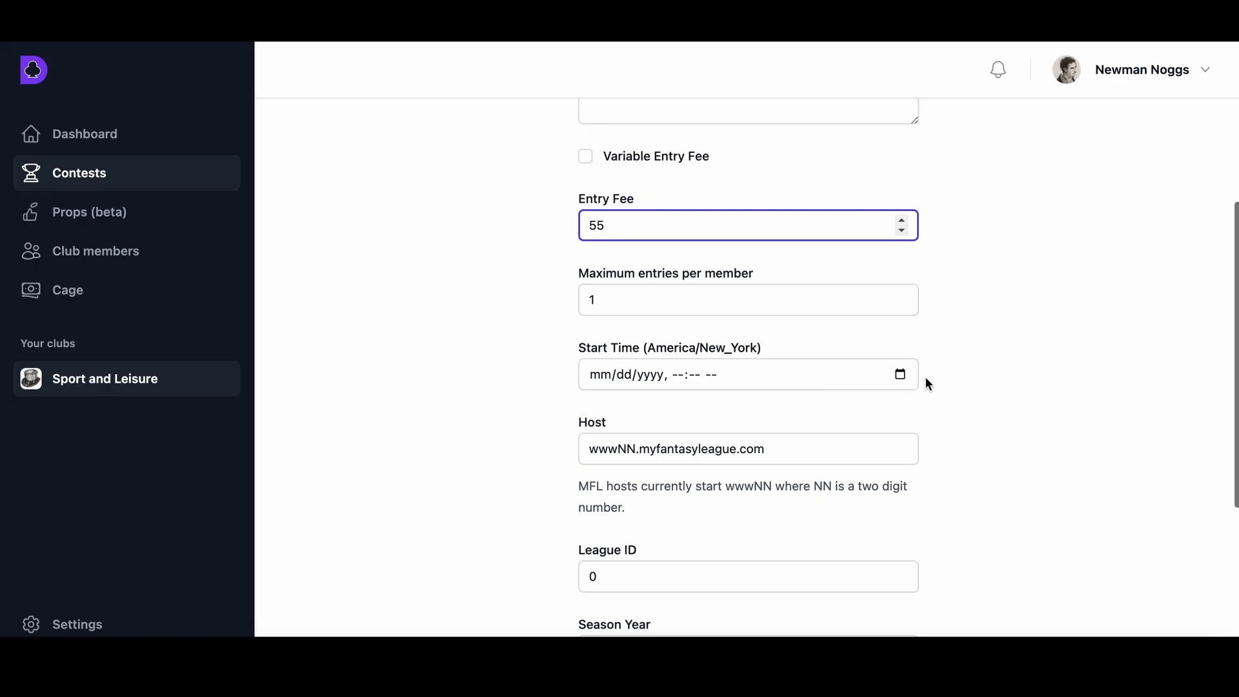
# Set the contest's start time to 08/25/2025, 03:58 PM.
pyautogui.click(898, 373)
pyautogui.click(623, 571)
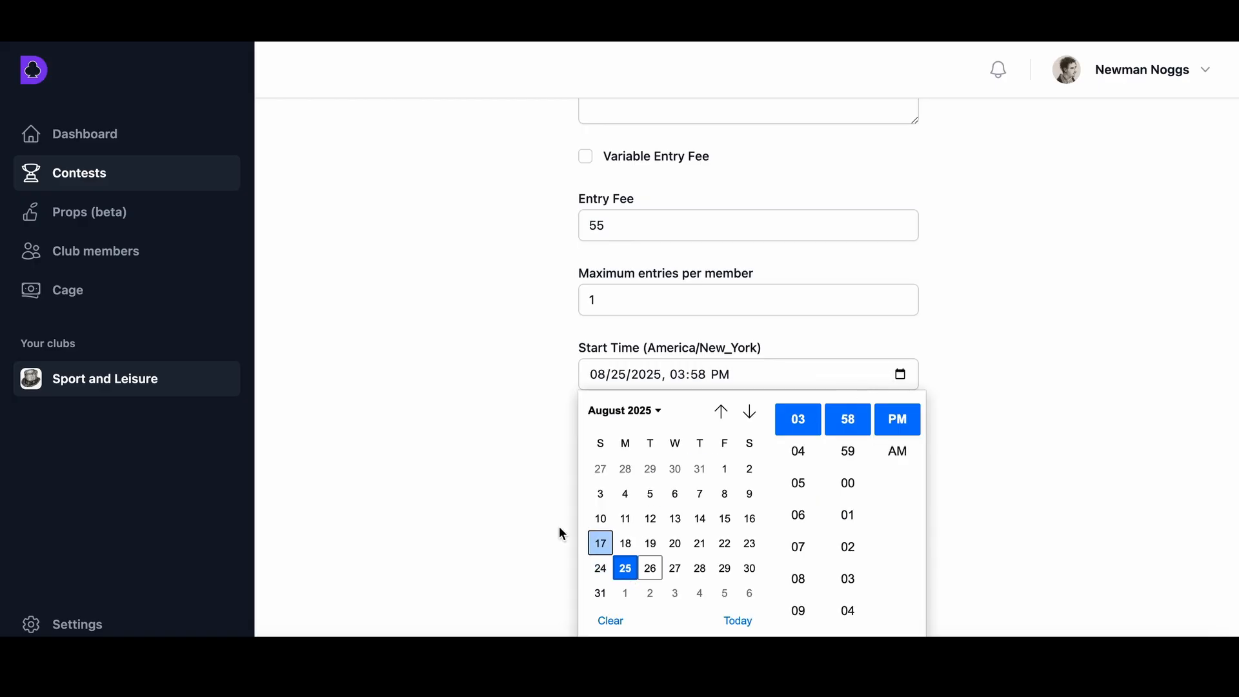
pyautogui.click(542, 513)
# Set the contest's host to www47.myfantasyleague.com.
pyautogui.scroll(-2, 505, 493)
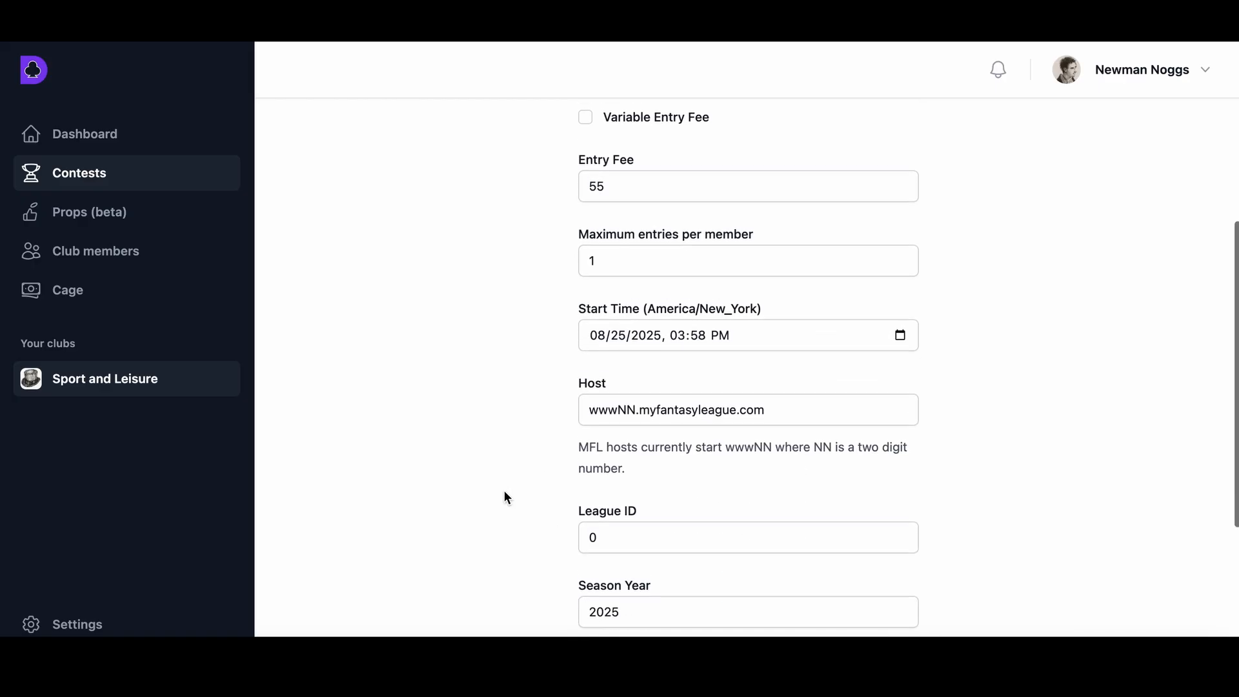
pyautogui.click(638, 394)
pyautogui.press('BackSpace')
pyautogui.write('47')
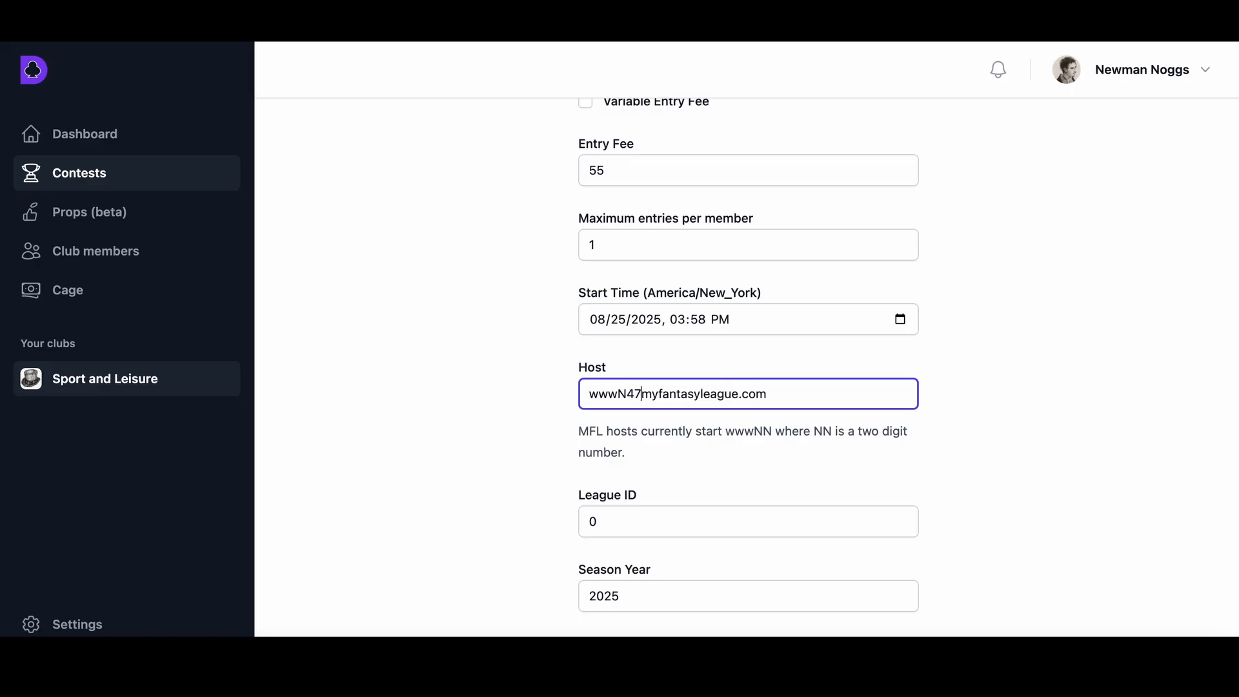
pyautogui.press('BackSpace')
pyautogui.press('BackSpace')
pyautogui.press('BackSpace')
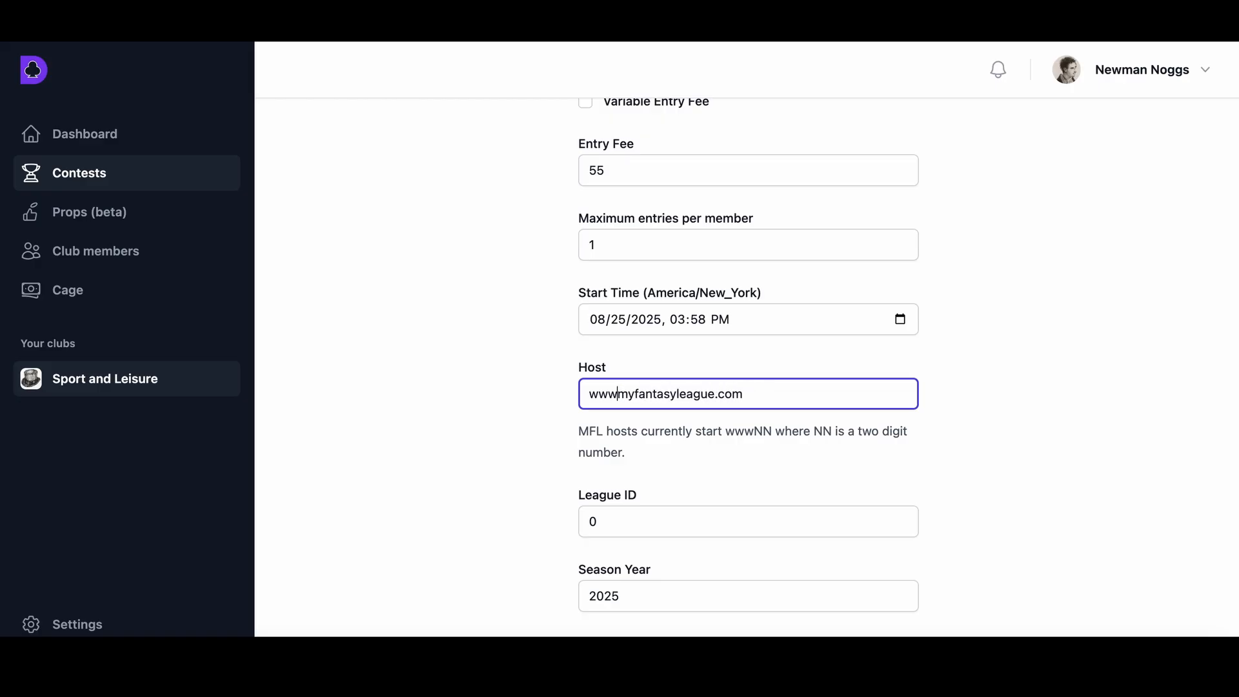
pyautogui.write('47.')
pyautogui.click(849, 399)
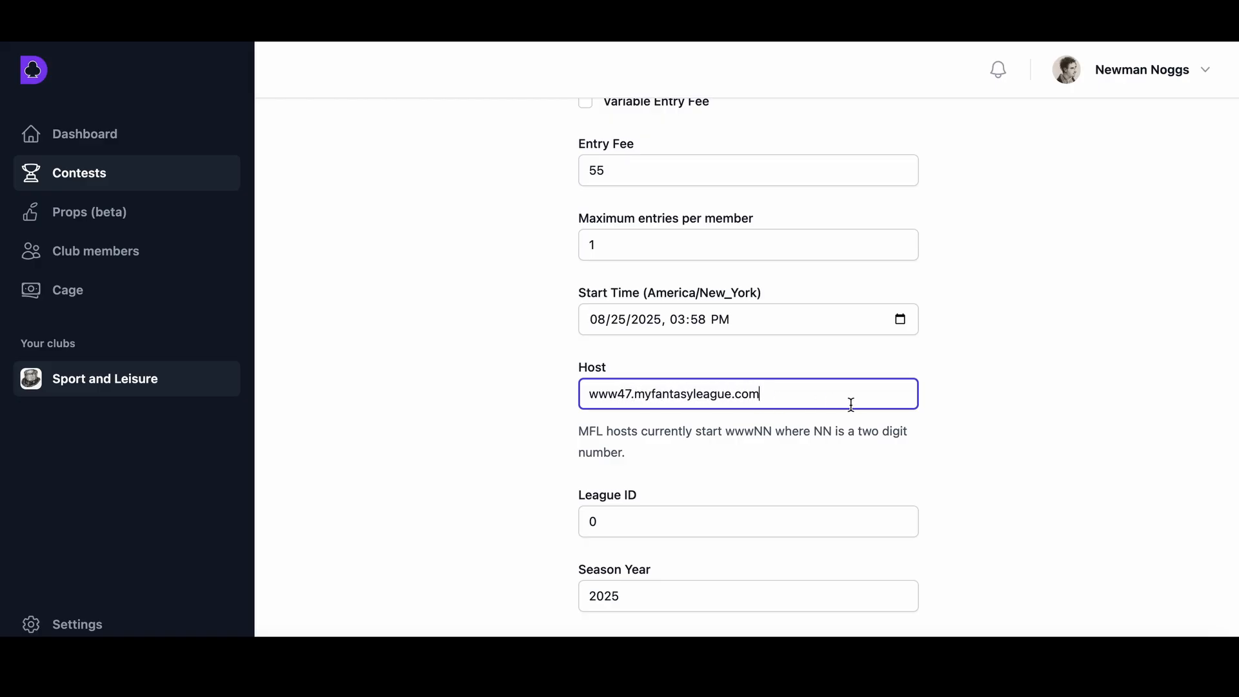
# Set the contest's league ID to 58567.
pyautogui.scroll(-2, 779, 462)
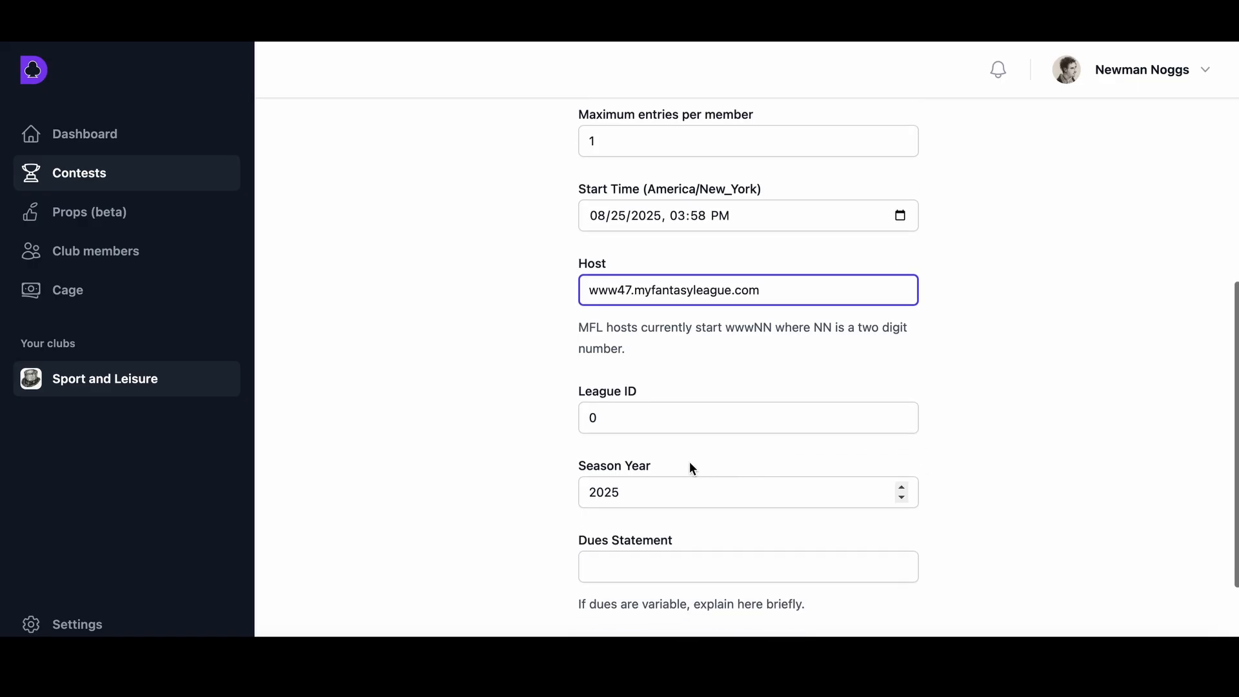
pyautogui.click(645, 418)
pyautogui.press('BackSpace')
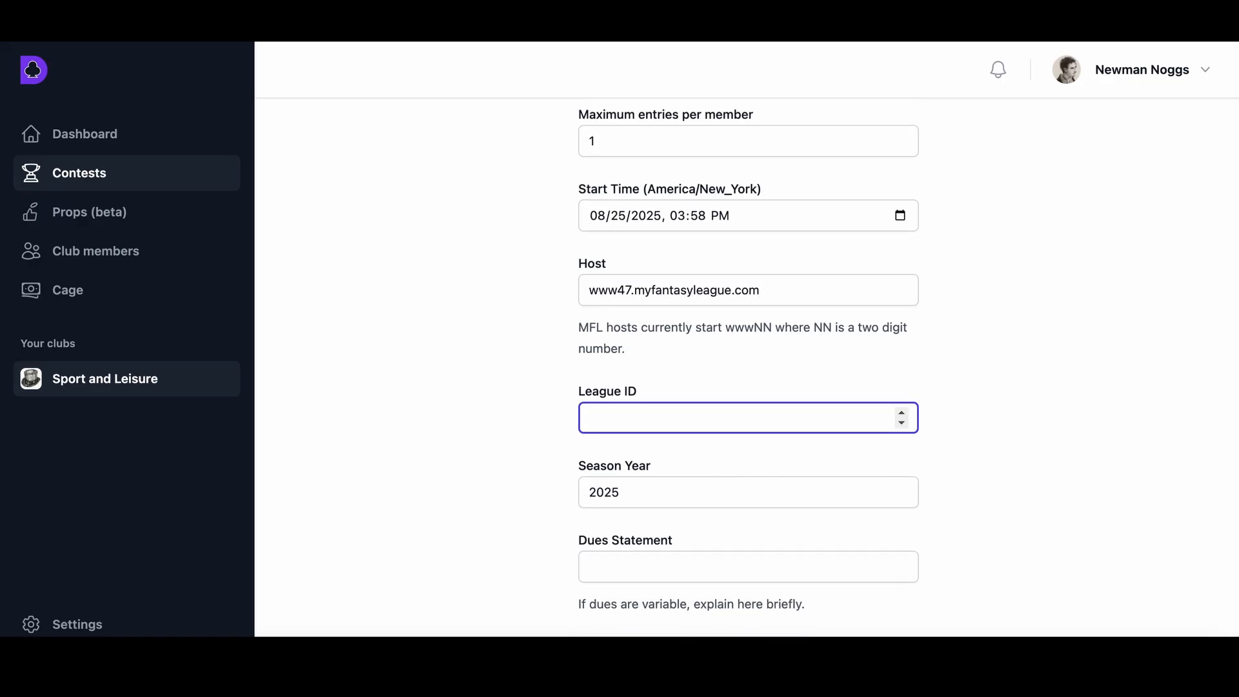
pyautogui.write('58567')
# Paste the copied API key into the API Key field and add the contest to the club.
pyautogui.scroll(-2, 509, 524)
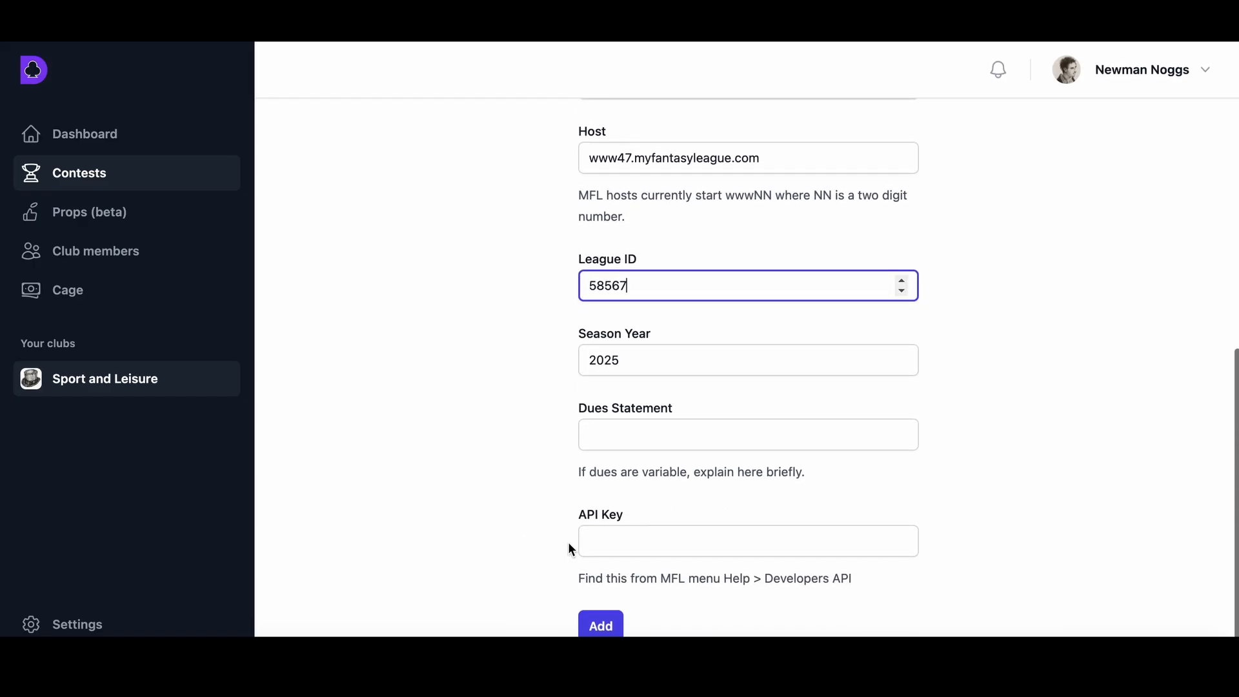
pyautogui.click(616, 538)
pyautogui.click(651, 365)
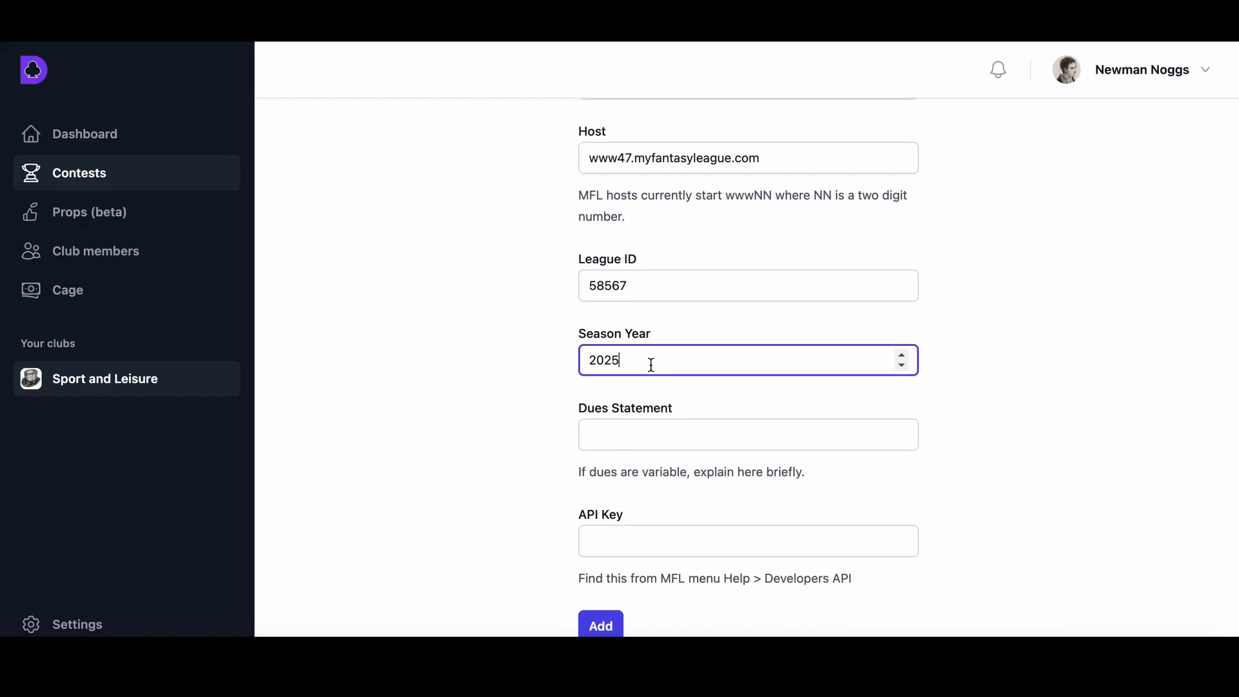
pyautogui.click(619, 539)
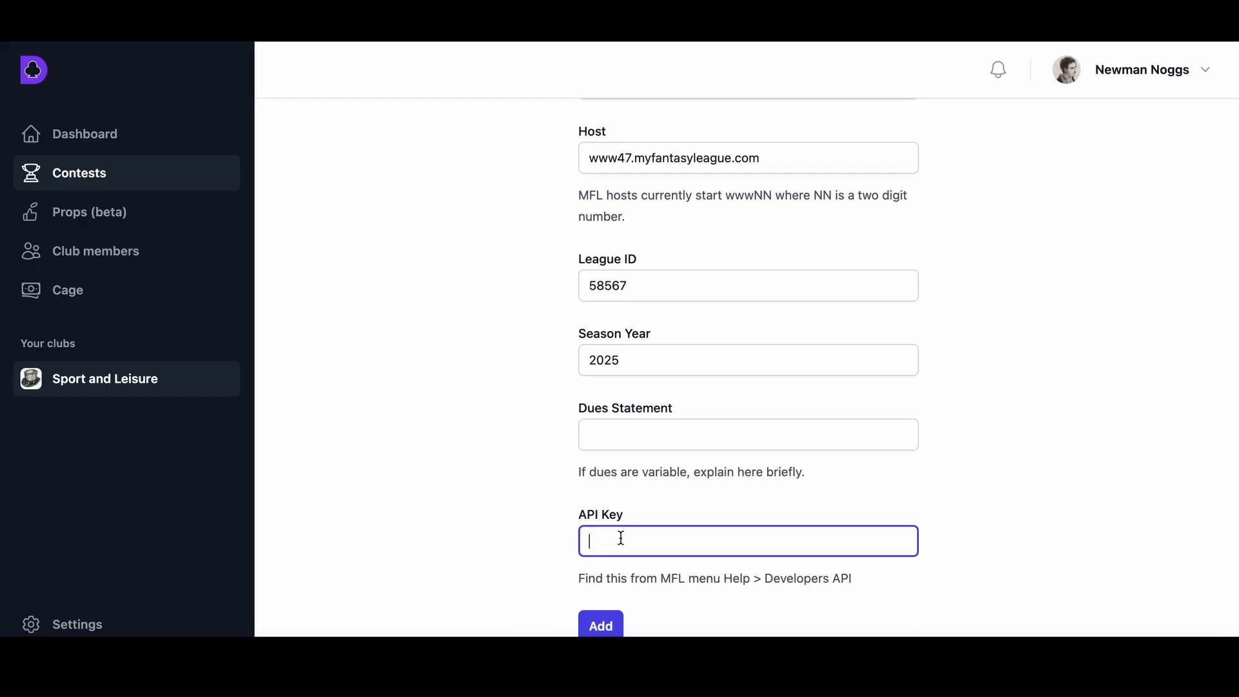
pyautogui.hotkey('ctrl', 'v')
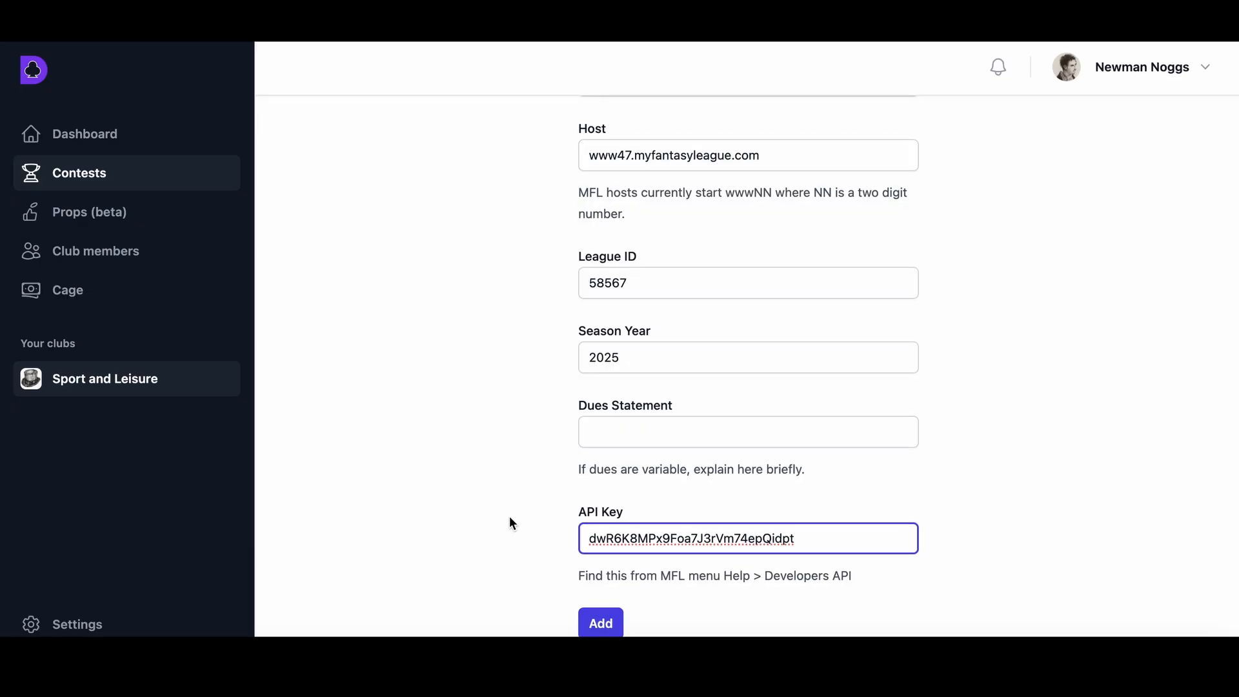
pyautogui.click(597, 625)
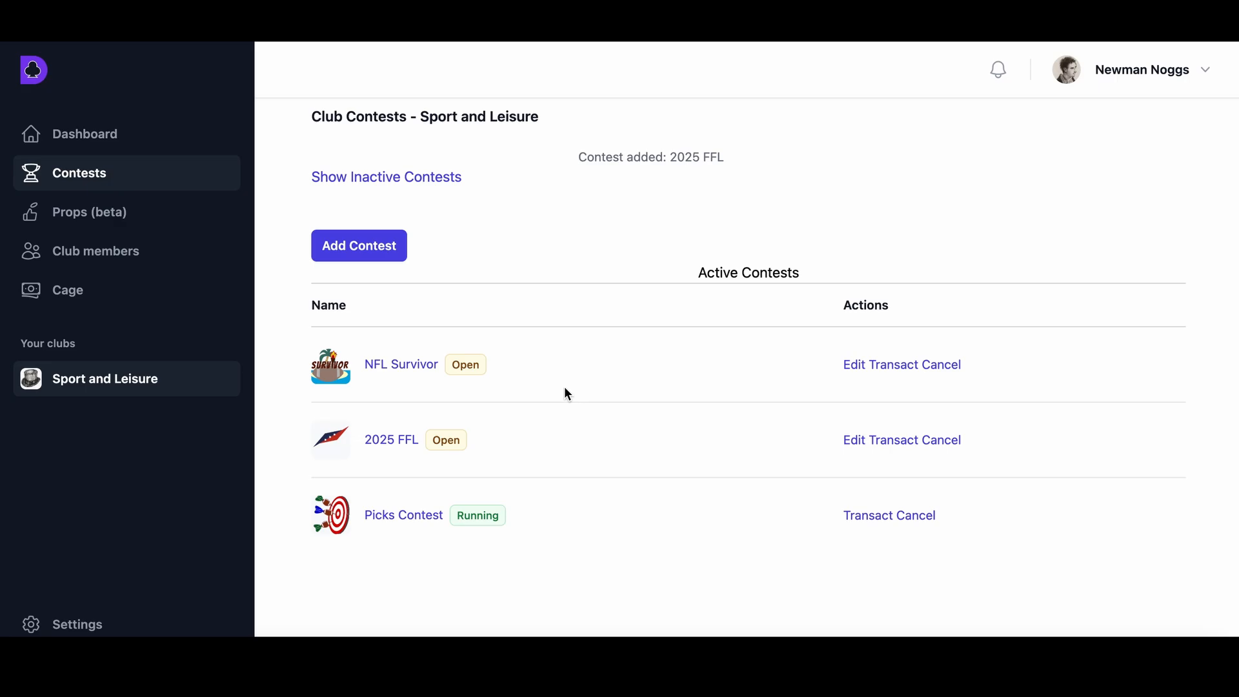
# Open the franchise assignments of the 2025 FFL contest and review the members associated with each franchise.
pyautogui.click(400, 445)
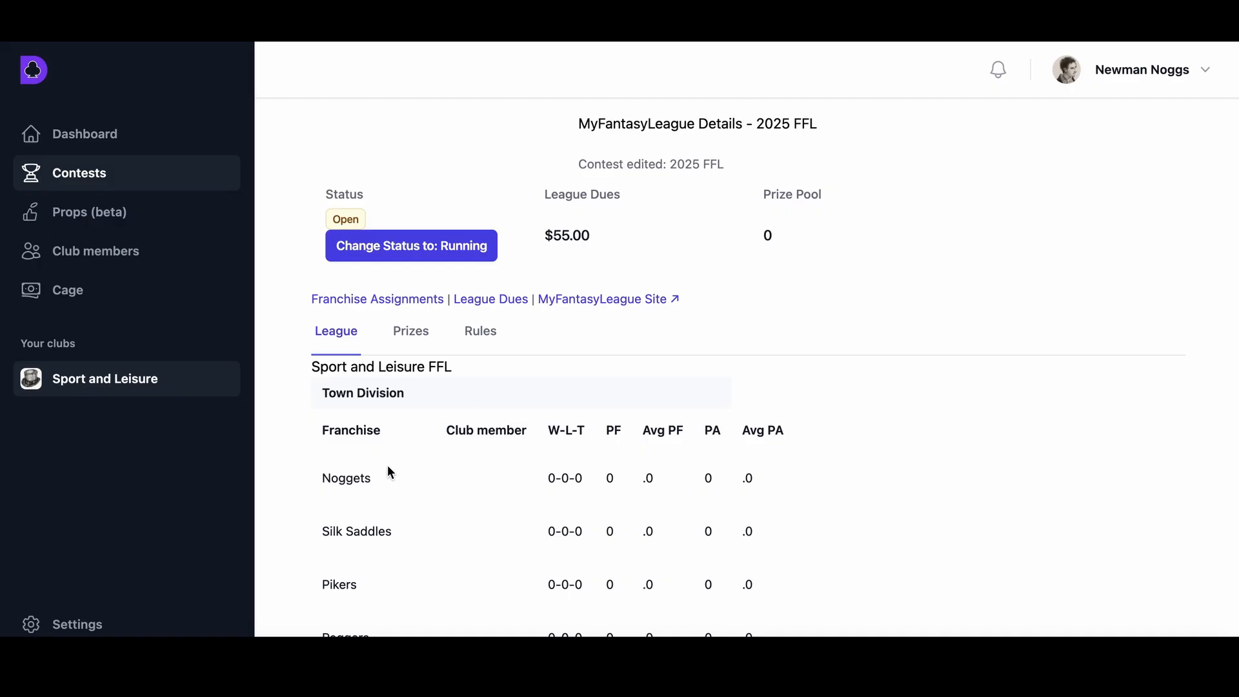
pyautogui.click(405, 300)
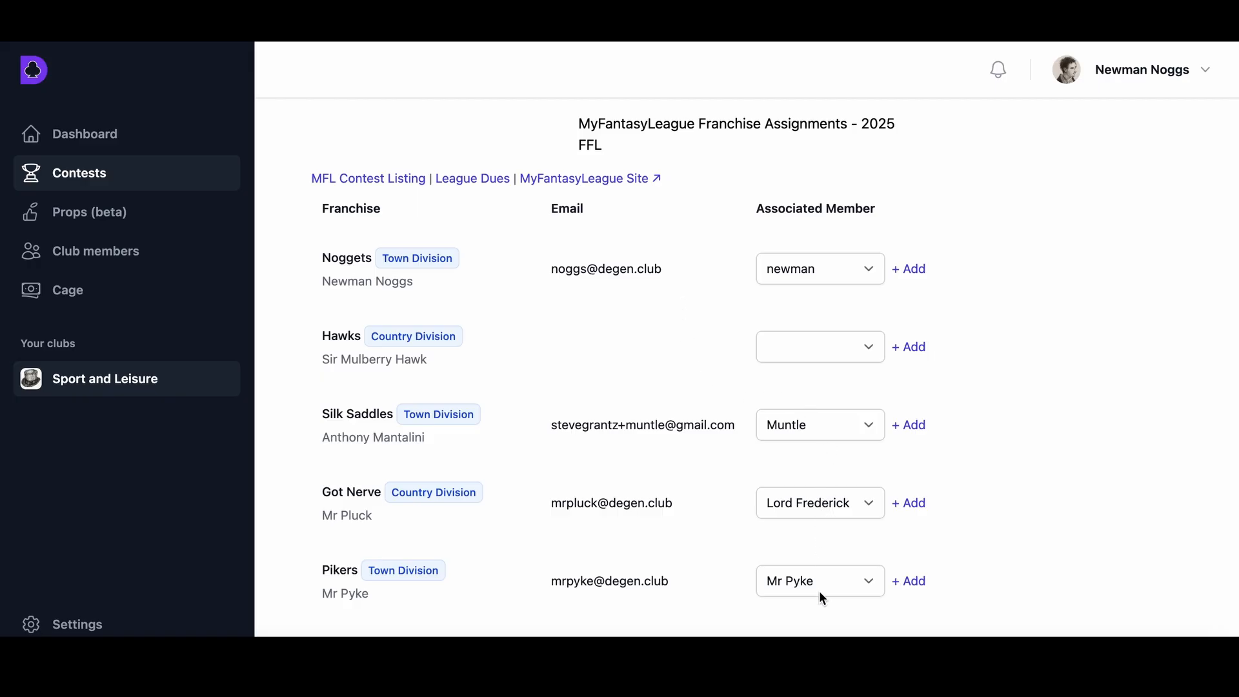
pyautogui.scroll(-4, 998, 419)
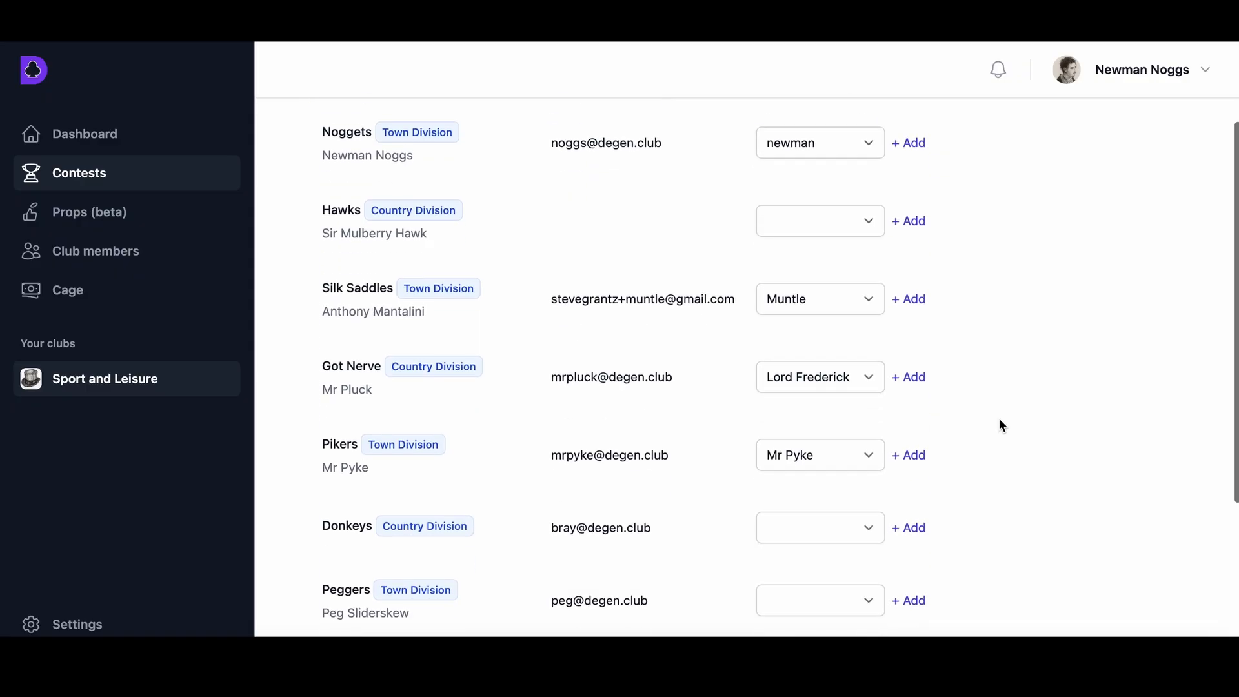
pyautogui.scroll(2, 999, 418)
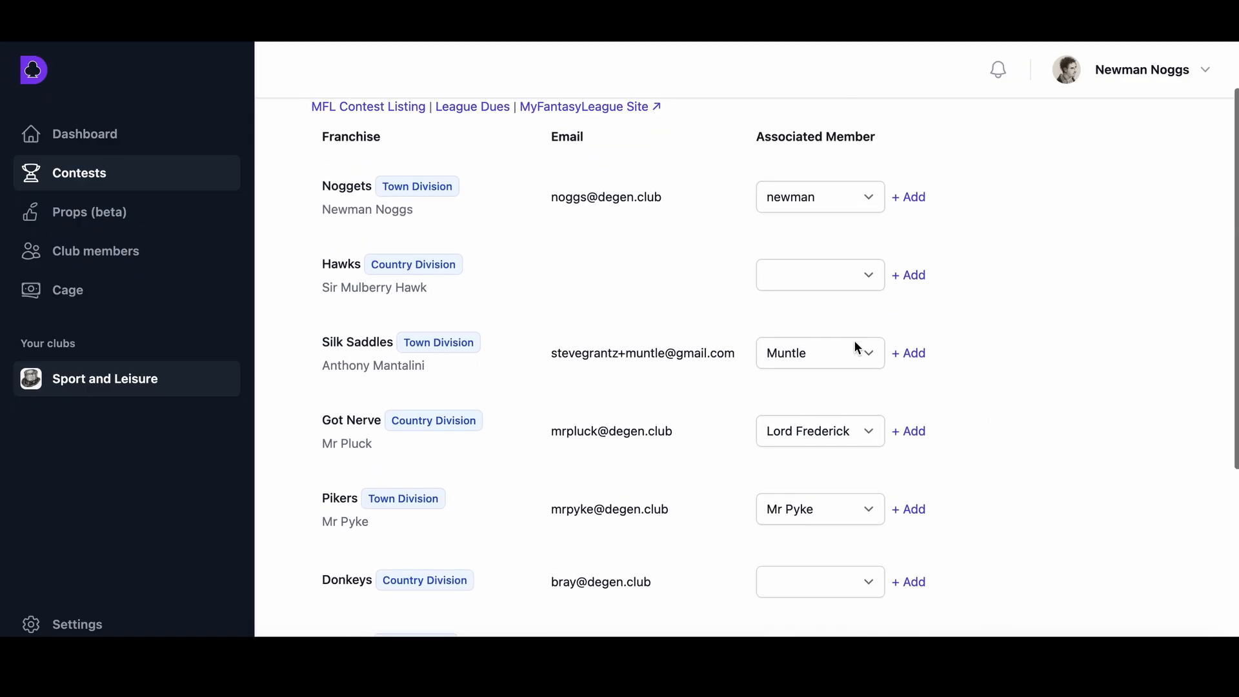
# Associate the Hawks franchise with its matching club member.
pyautogui.click(849, 286)
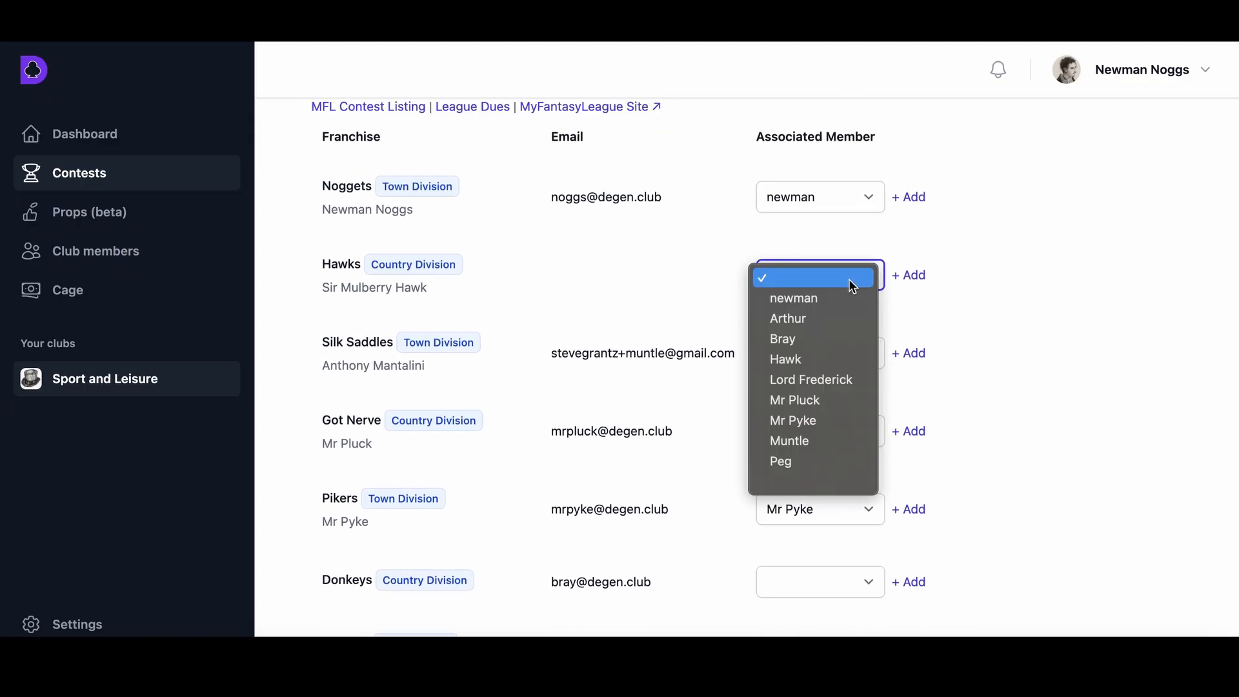
pyautogui.click(827, 356)
pyautogui.scroll(-4, 982, 345)
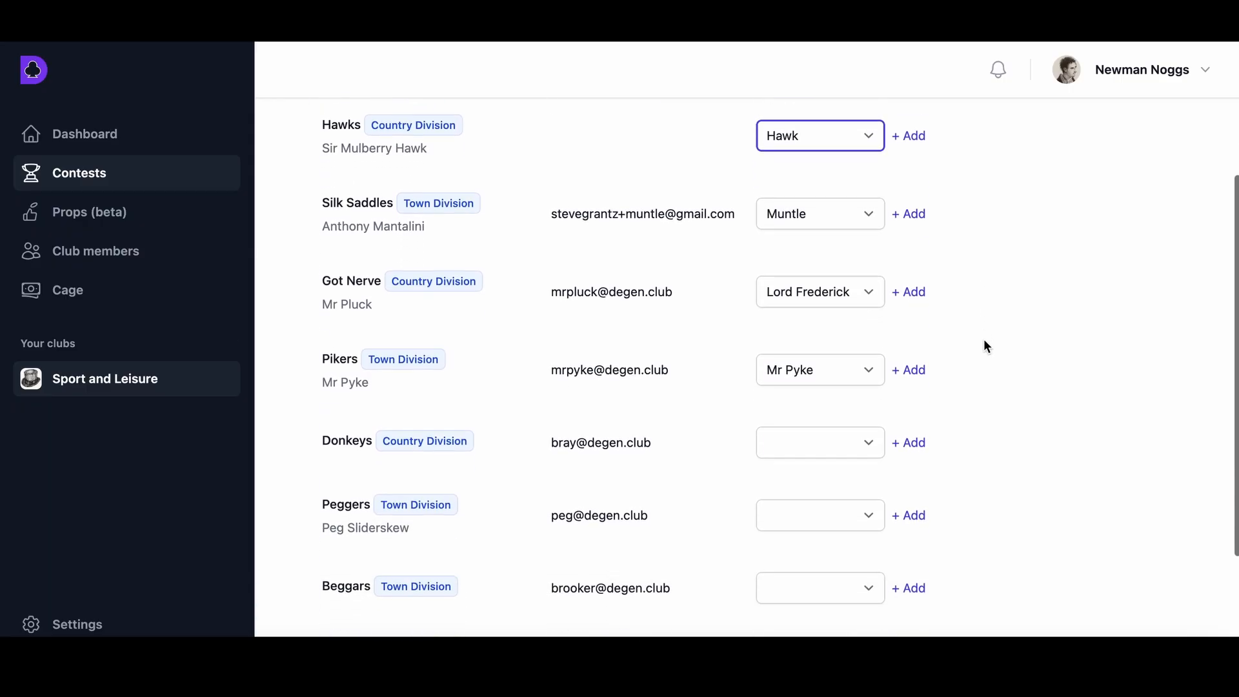
pyautogui.scroll(-2, 983, 346)
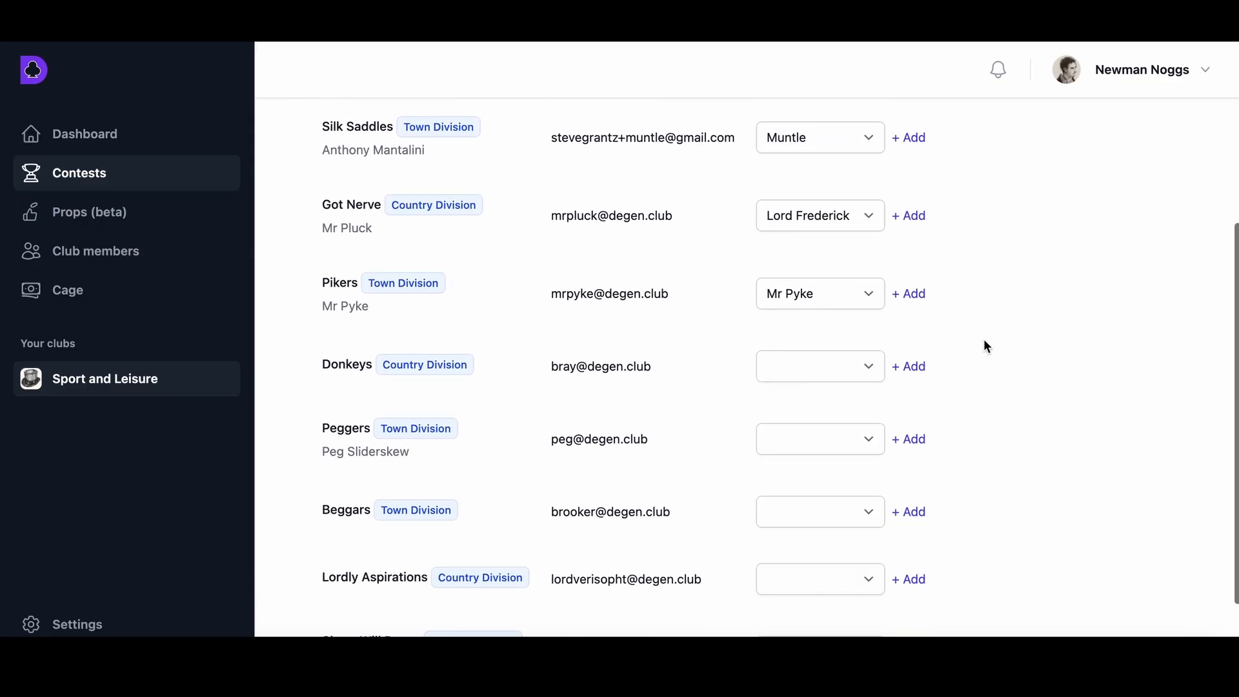
# Associate the Donkeys and Peggers franchises with the club members matching their franchise e-mails.
pyautogui.scroll(-2, 983, 346)
pyautogui.click(845, 321)
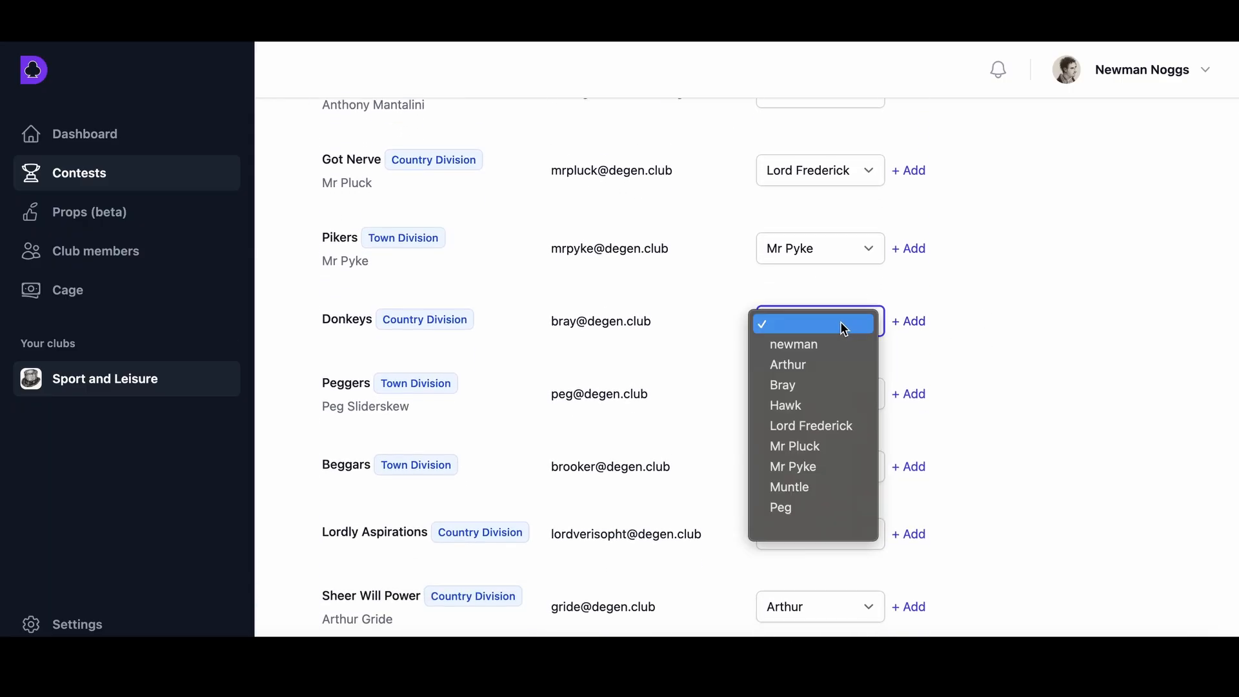
pyautogui.click(818, 386)
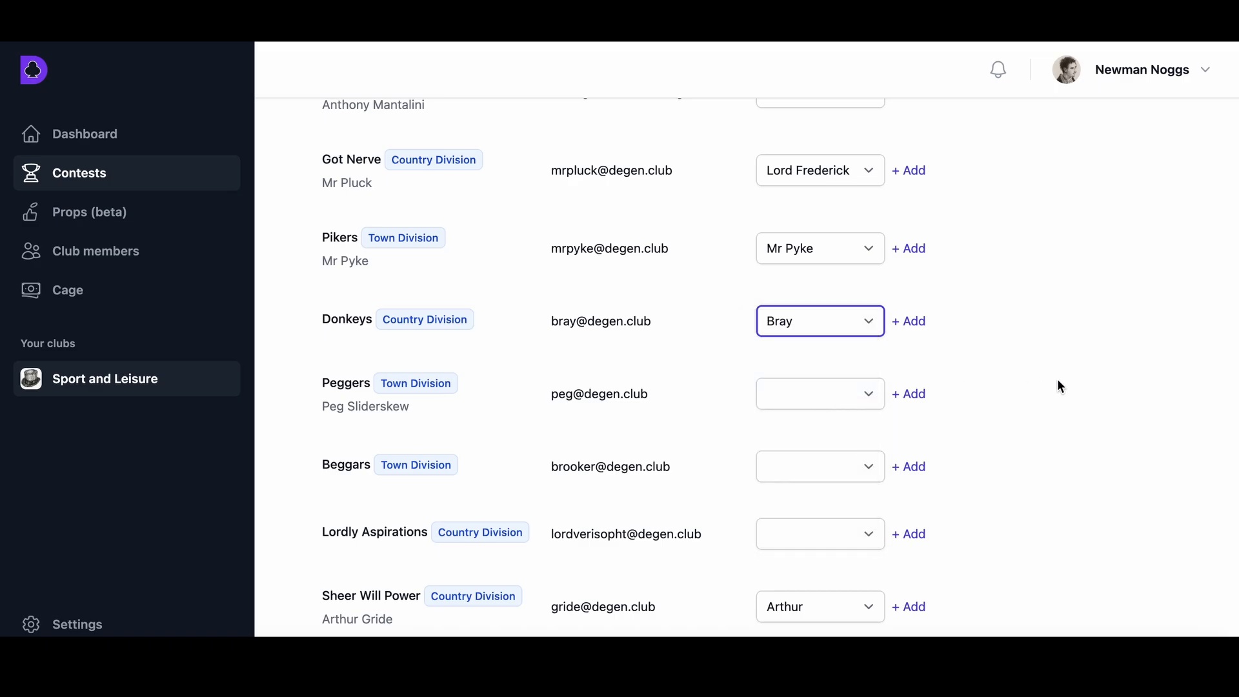
pyautogui.scroll(-1, 1057, 378)
pyautogui.click(845, 363)
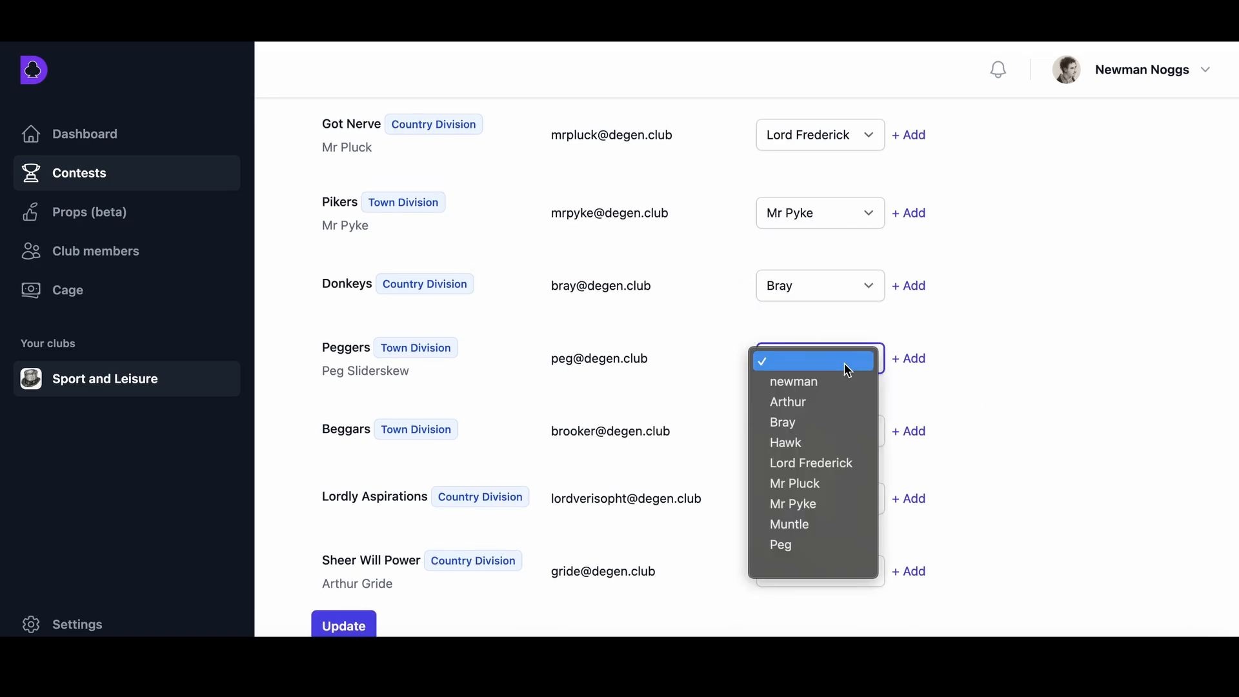
pyautogui.click(822, 543)
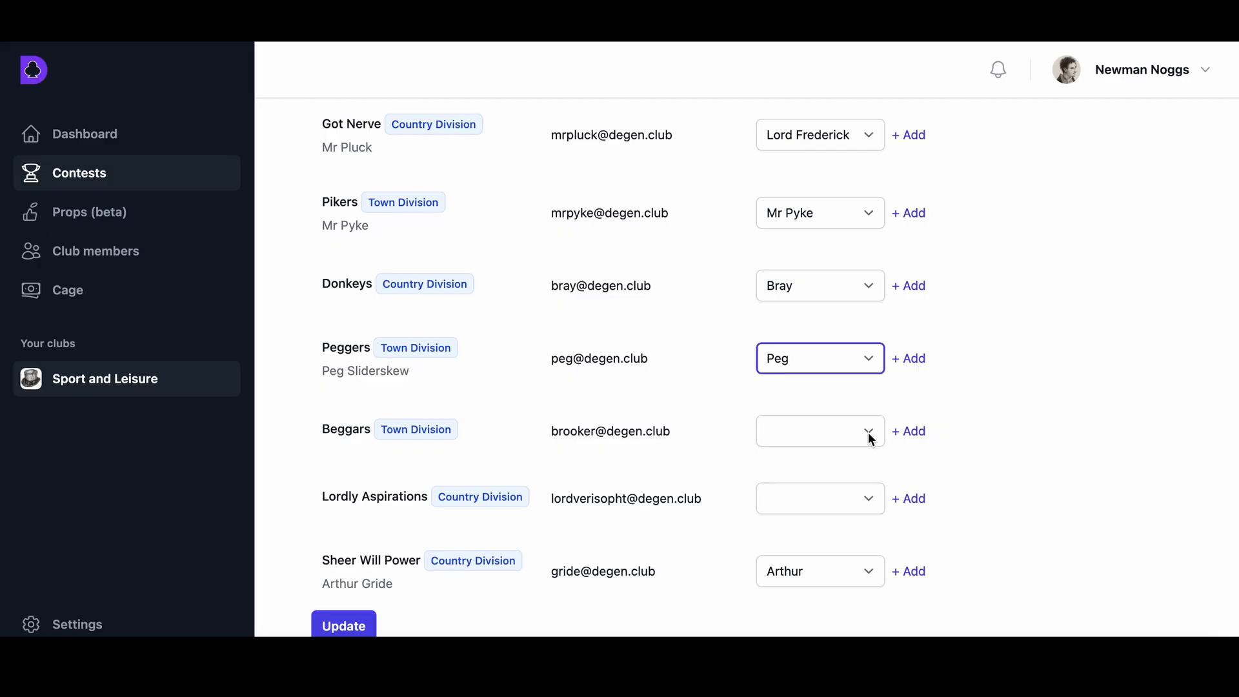
# Add a new club member for the Beggars franchise, entering the member's first name and nickname and keeping the prefilled e-mail.
pyautogui.click(918, 434)
pyautogui.click(643, 291)
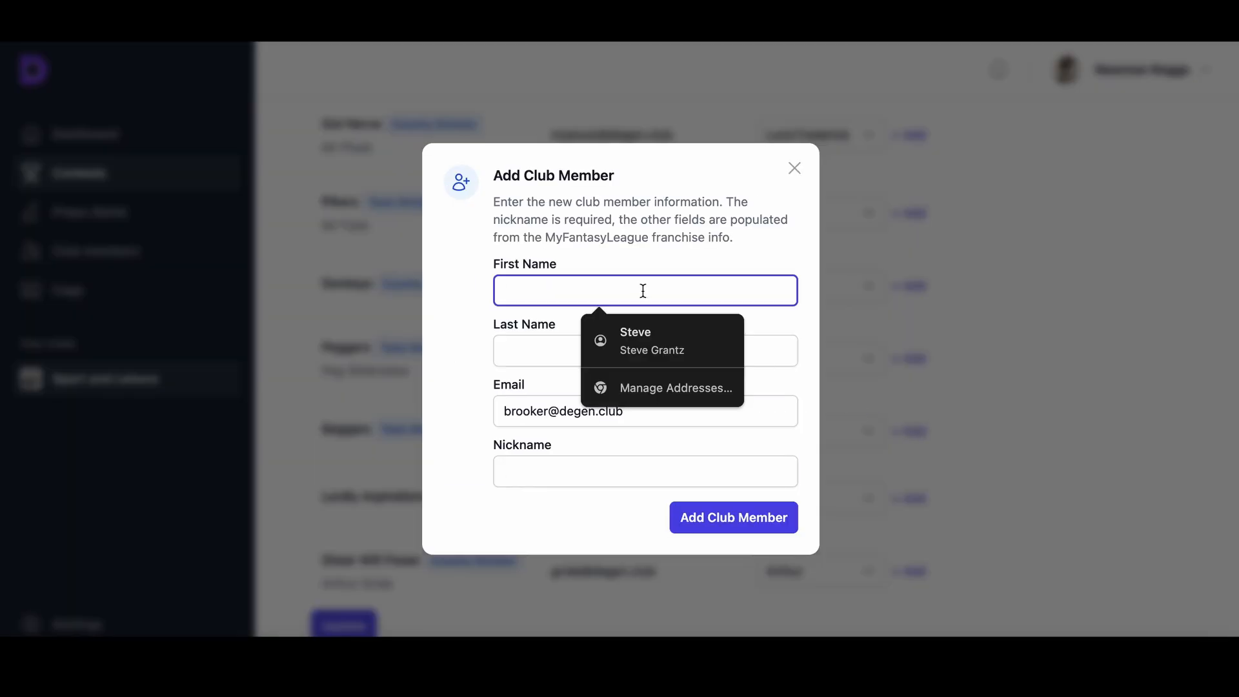
pyautogui.write('Brooker')
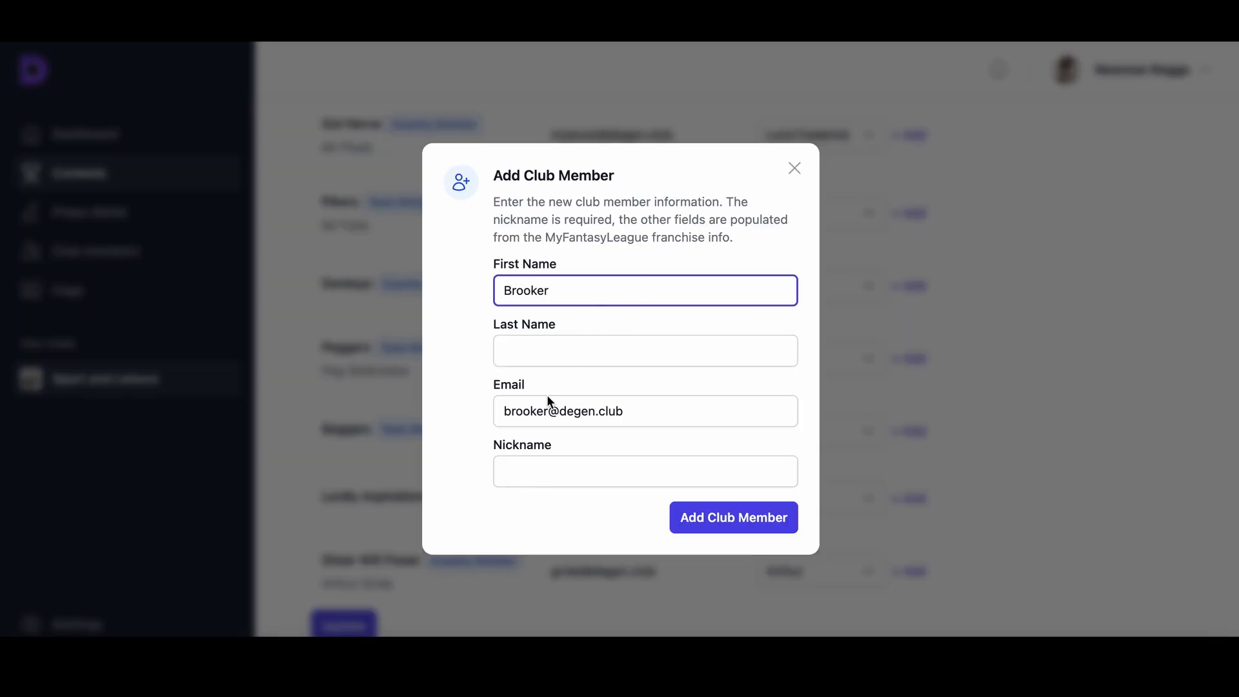
pyautogui.click(533, 459)
pyautogui.write('Brooker')
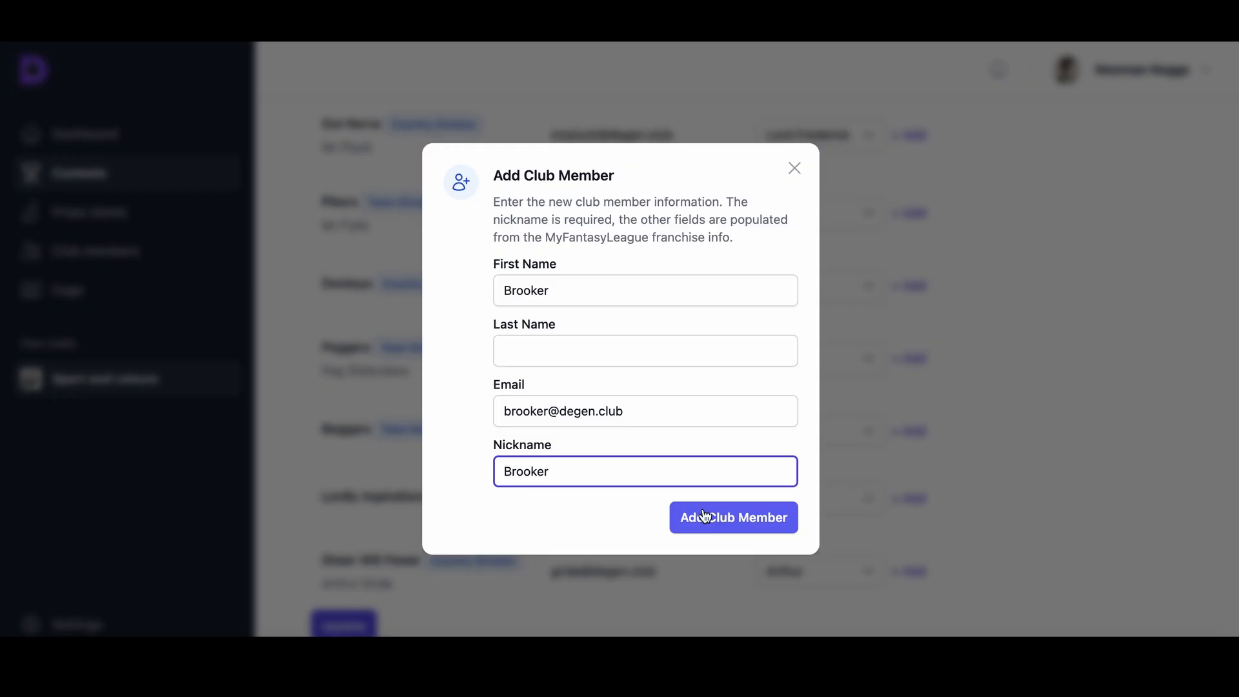
pyautogui.moveTo(672, 414); pyautogui.dragTo(458, 396)
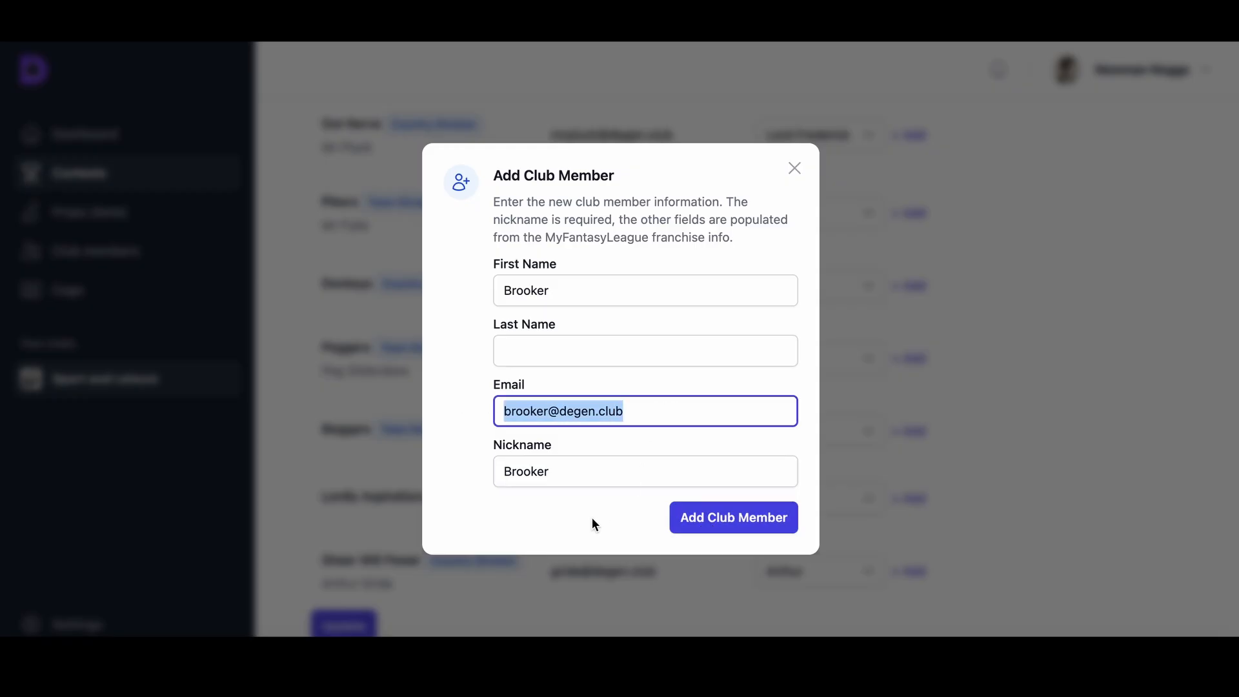
pyautogui.click(731, 520)
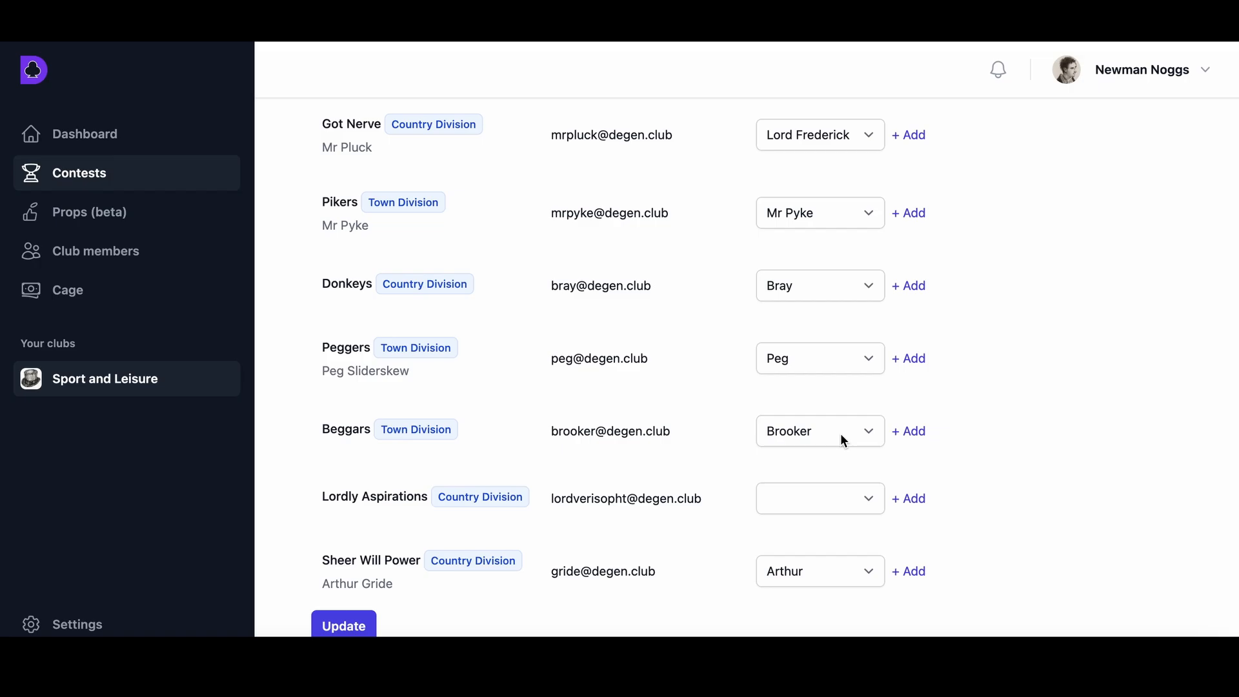
# Associate the Lordly Aspirations franchise with its matching club member and save the franchise assignments.
pyautogui.click(868, 498)
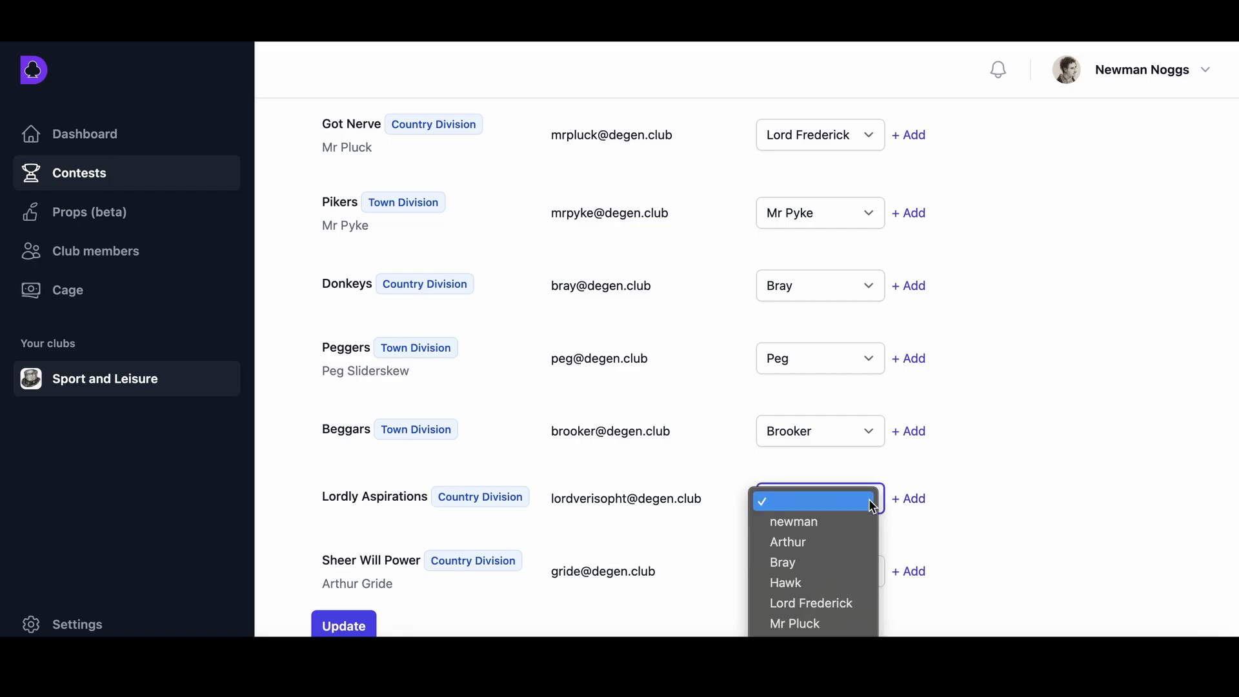
pyautogui.click(841, 605)
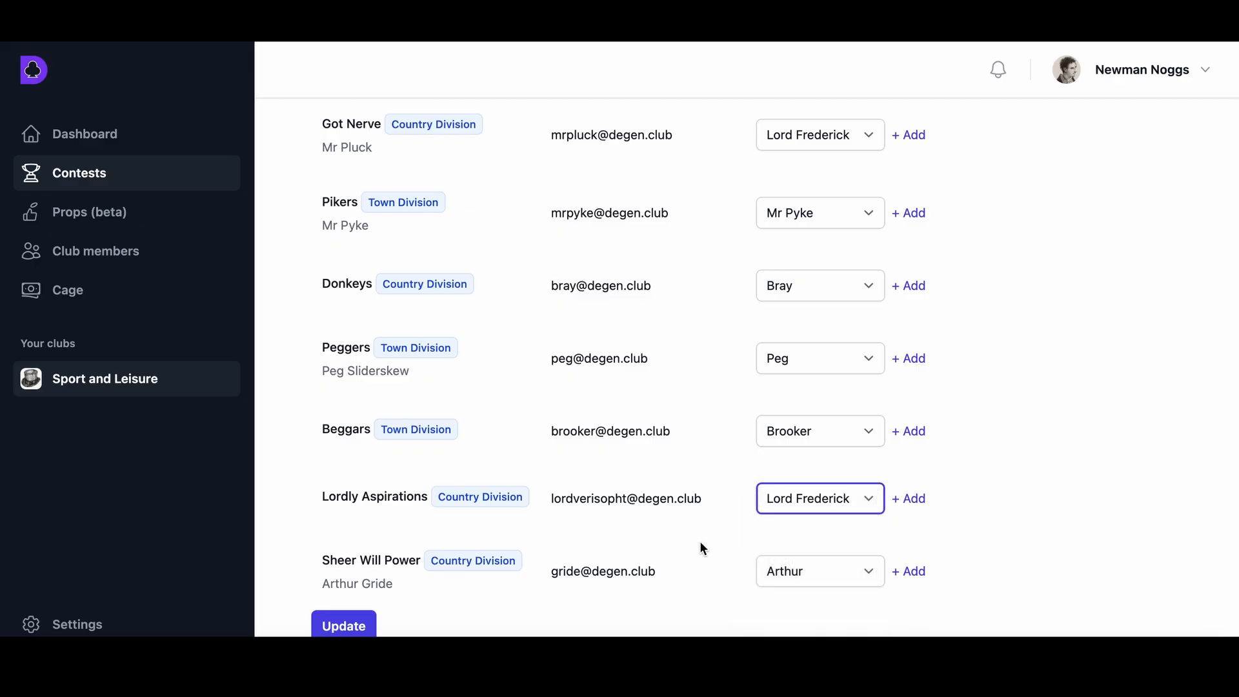
pyautogui.click(336, 627)
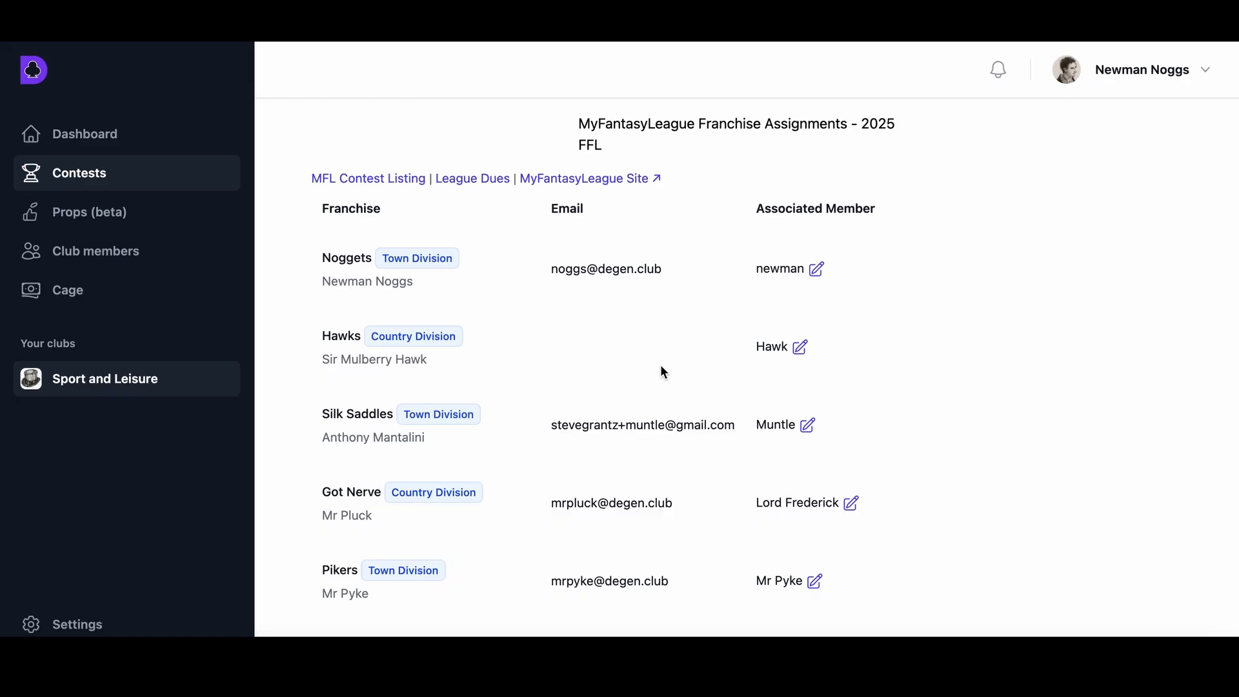
# Open the Noggets franchise's member assignment for editing and check which club members can be chosen.
pyautogui.click(817, 269)
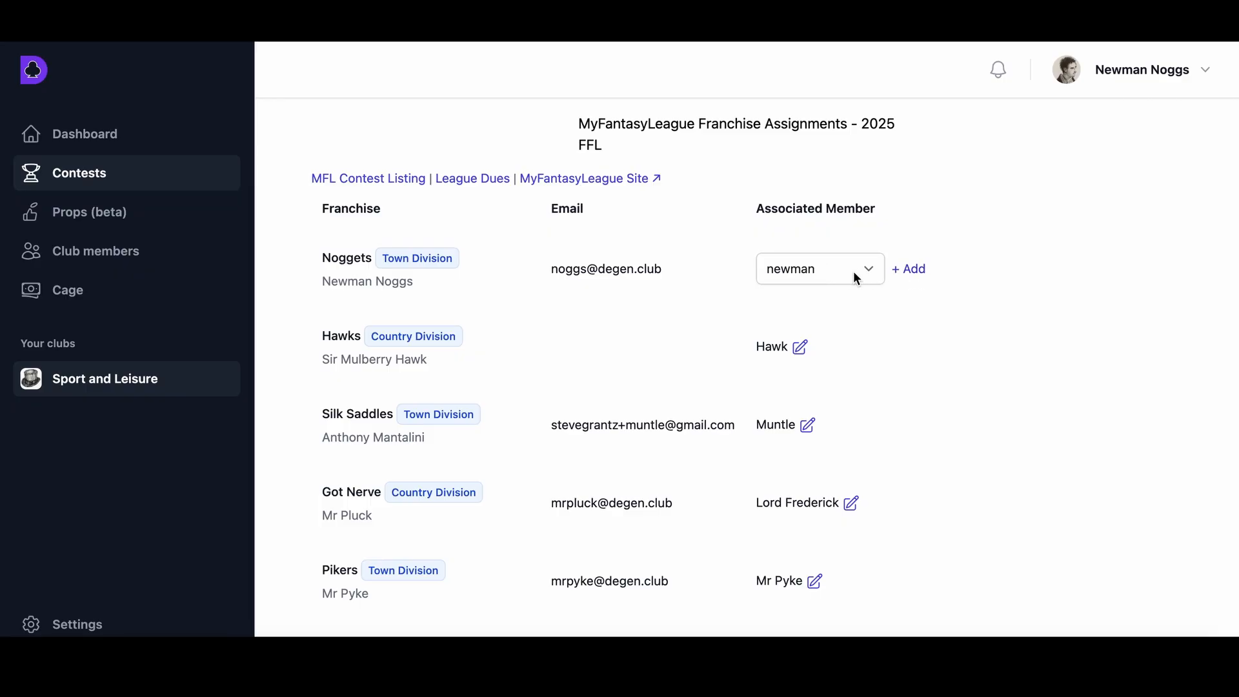
pyautogui.click(849, 274)
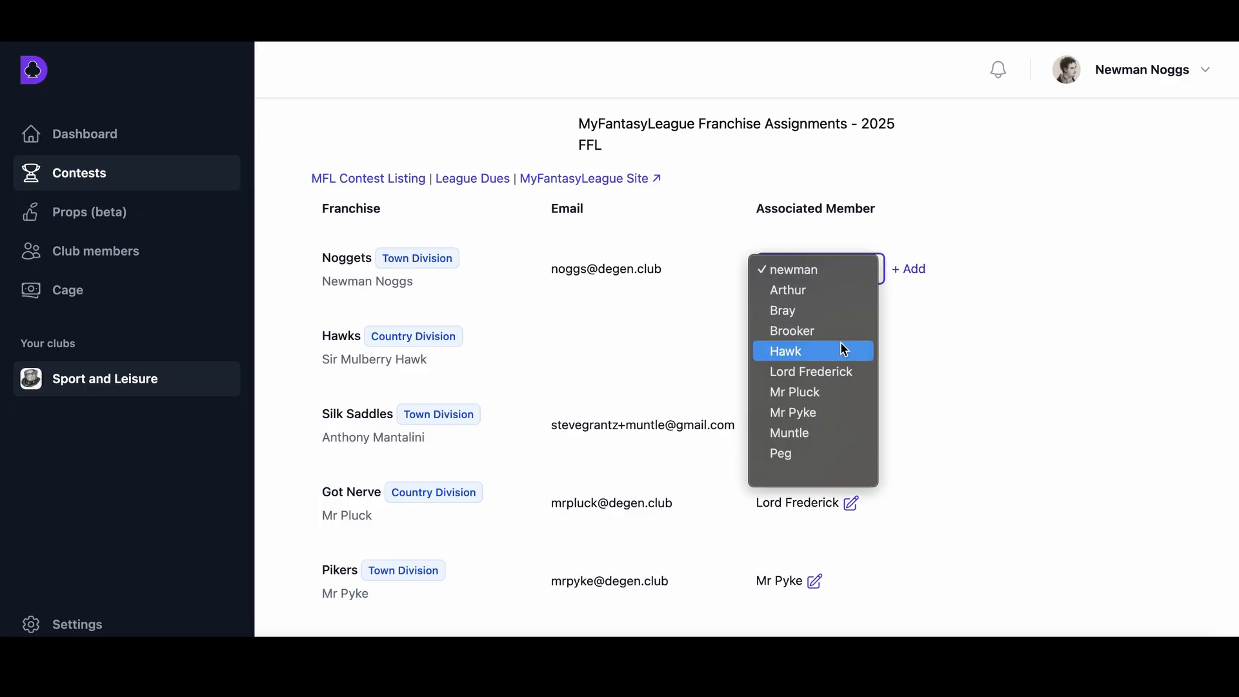
pyautogui.click(849, 271)
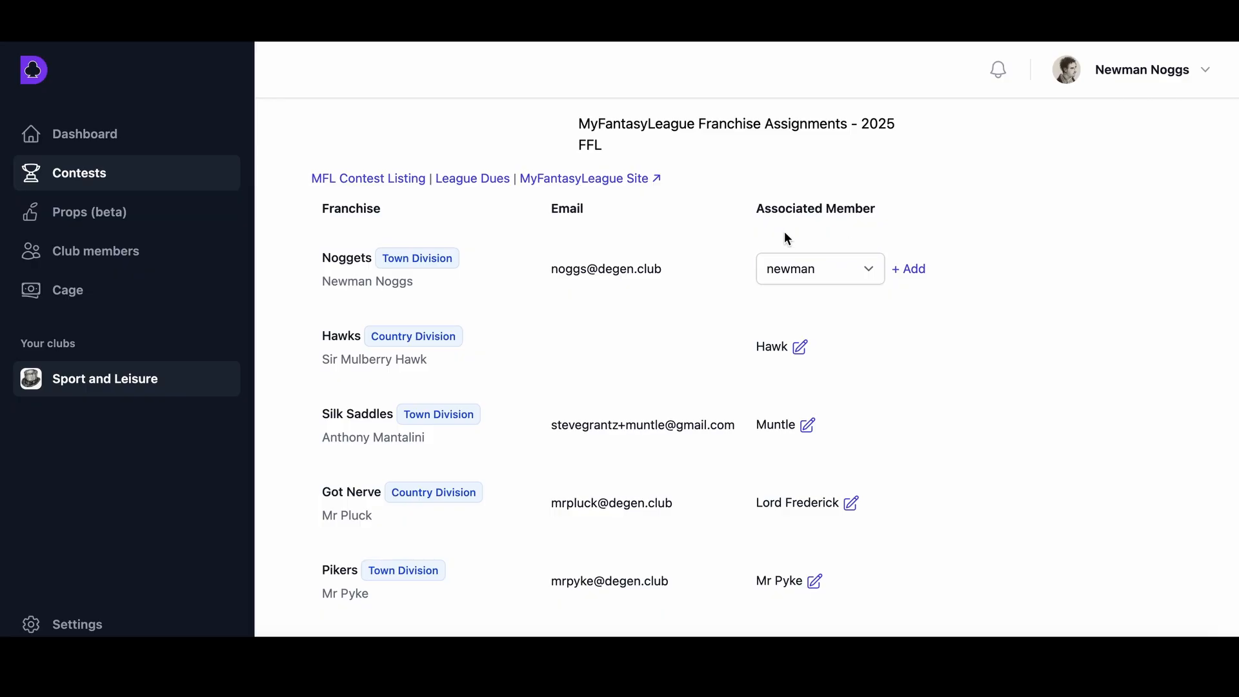
# Open the league dues of the 2025 FFL contest and review each franchise's paying member and dues.
pyautogui.click(464, 182)
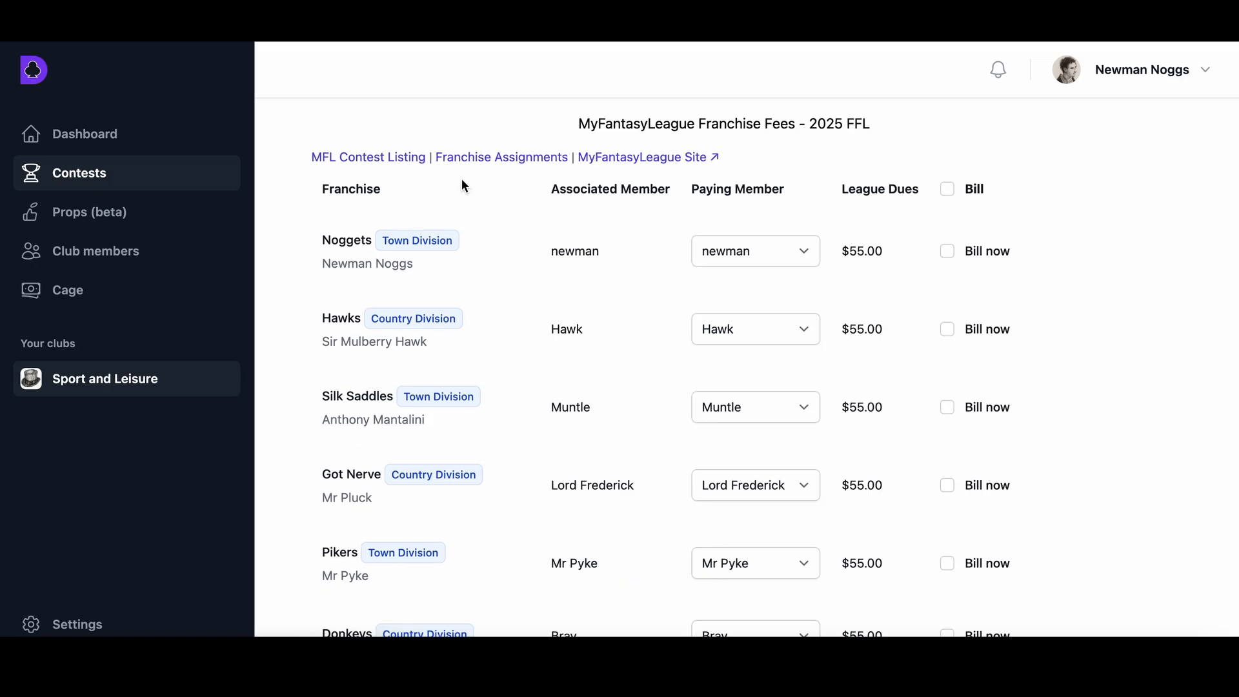
pyautogui.scroll(-1, 620, 251)
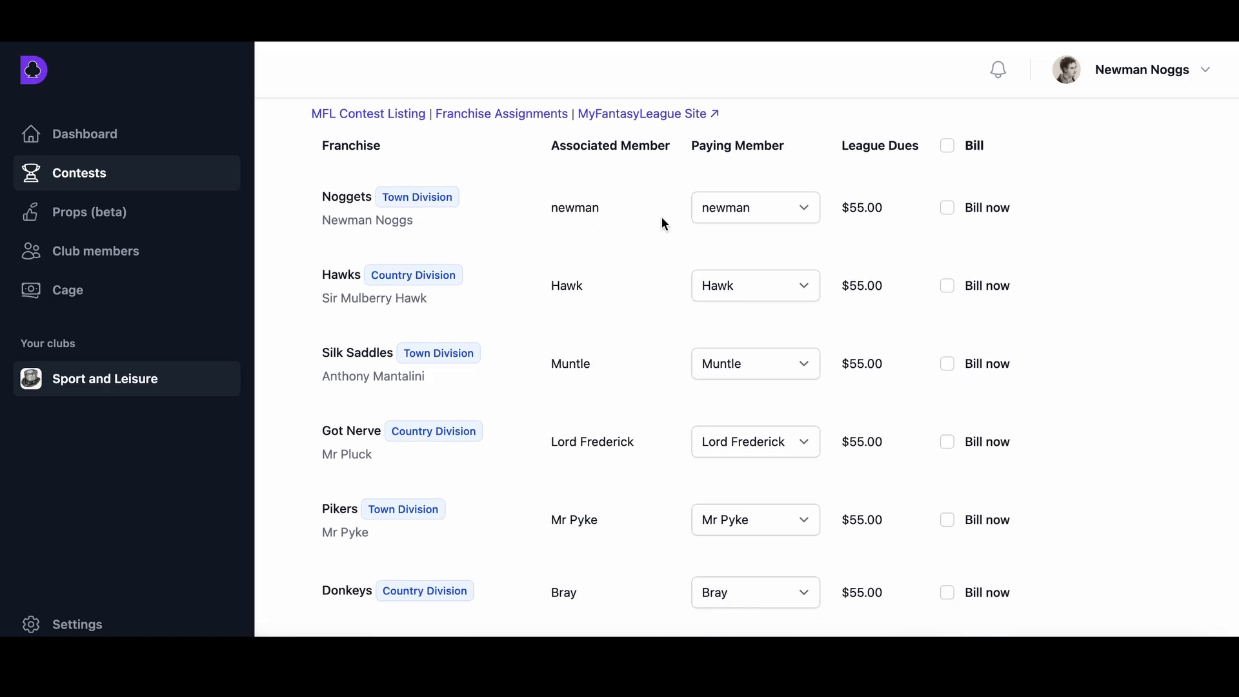
pyautogui.scroll(-5, 658, 247)
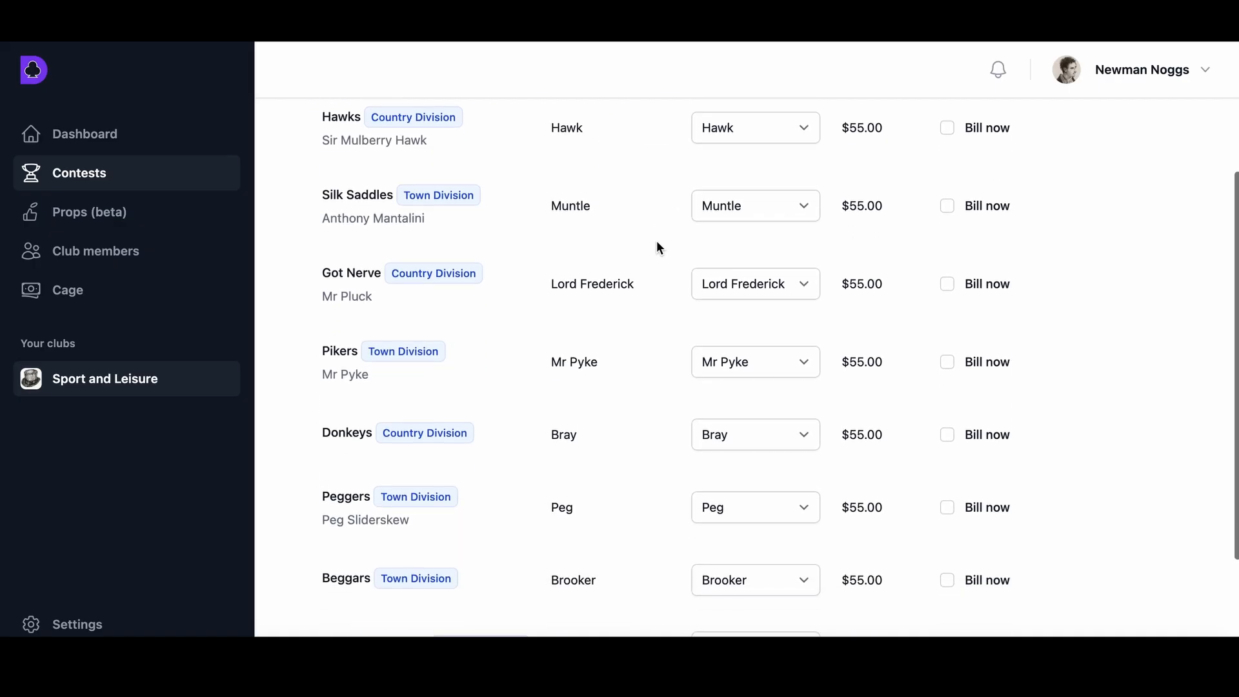
pyautogui.scroll(-1, 658, 247)
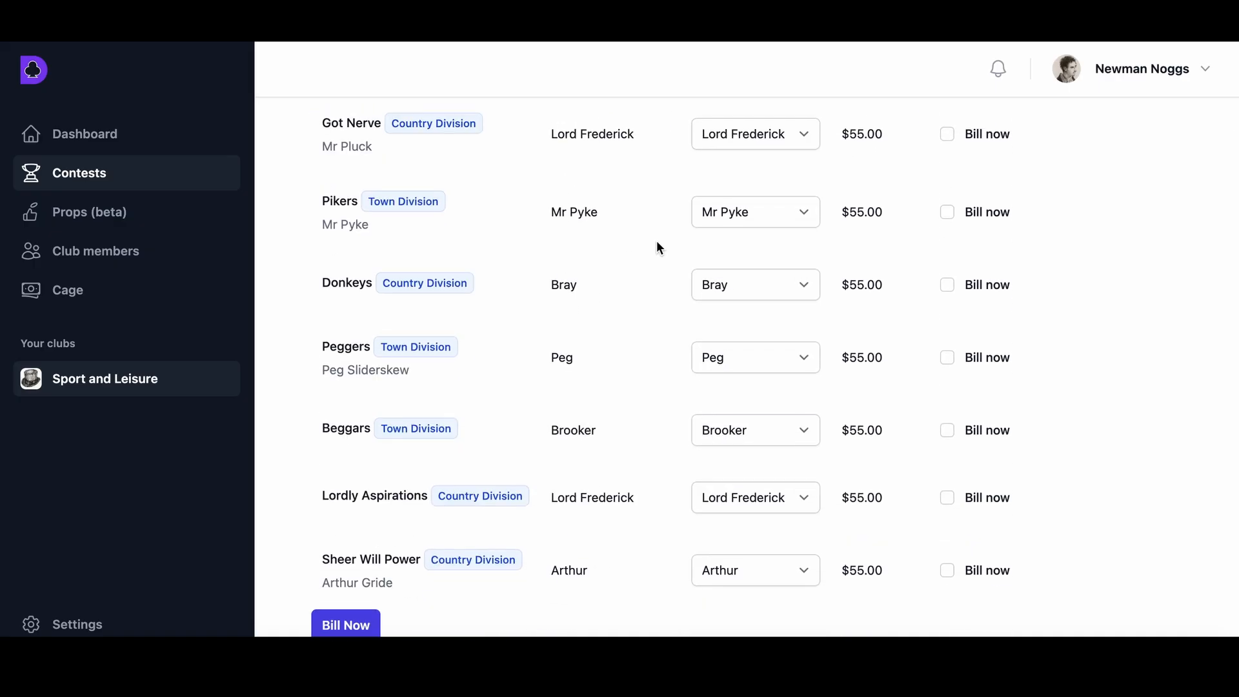
# Change the Peggers franchise's paying member to the Beggars member, then to the Sheer Will Power member.
pyautogui.click(738, 362)
pyautogui.click(749, 236)
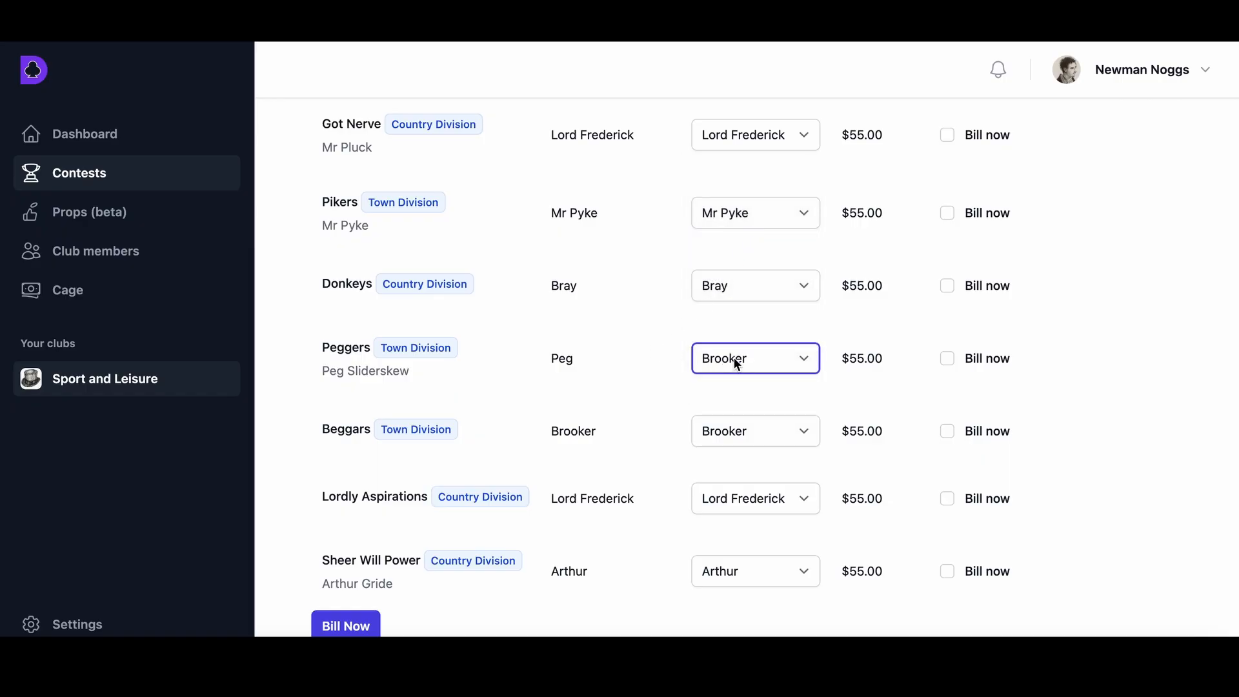
pyautogui.click(735, 359)
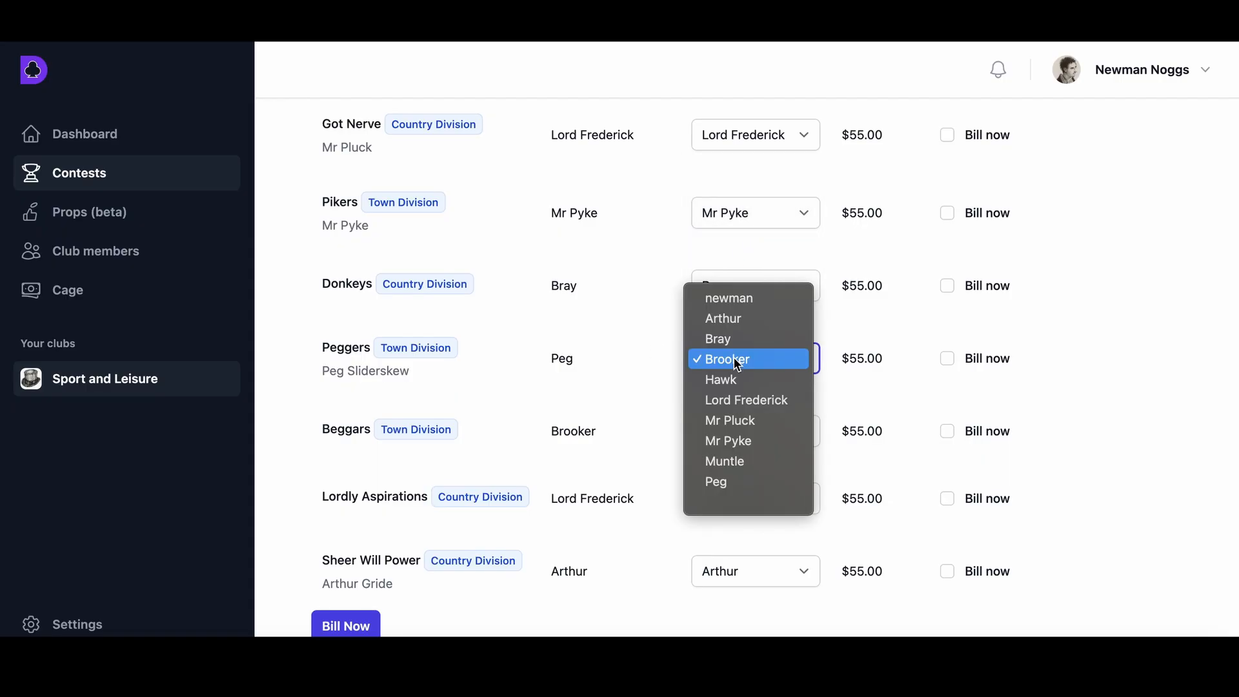
pyautogui.click(738, 320)
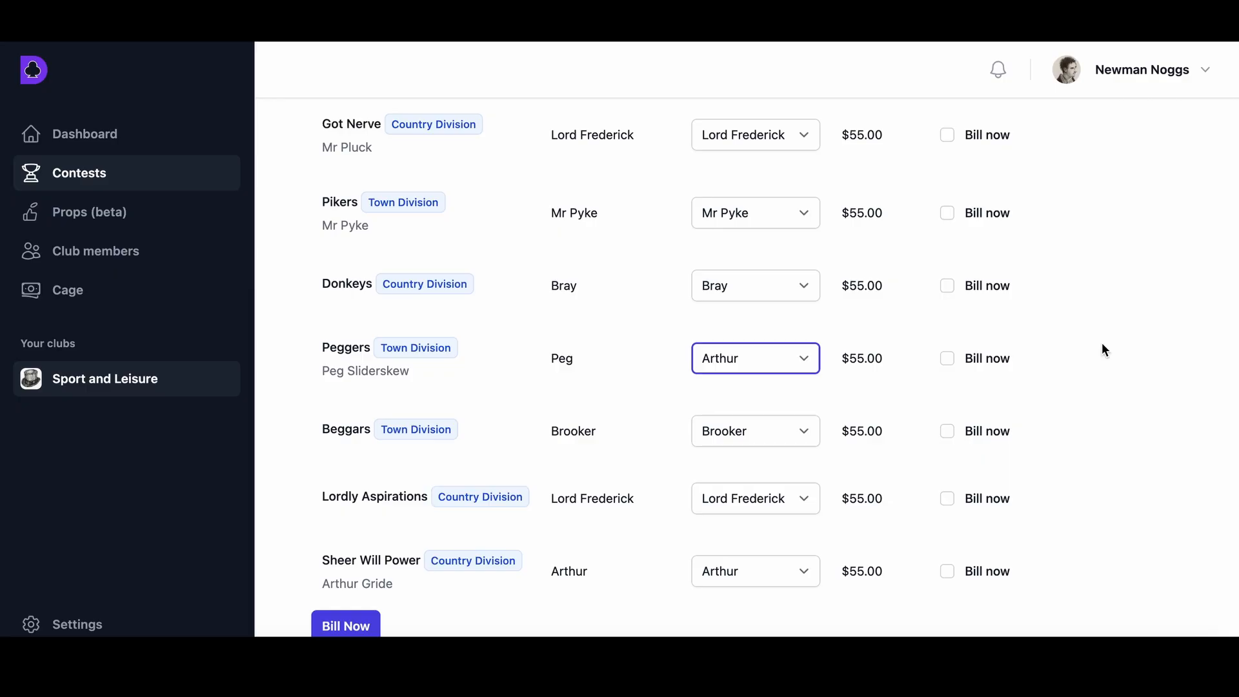
# Mark the Peggers franchise for billing and look over the other franchises' billing options.
pyautogui.scroll(4, 1101, 342)
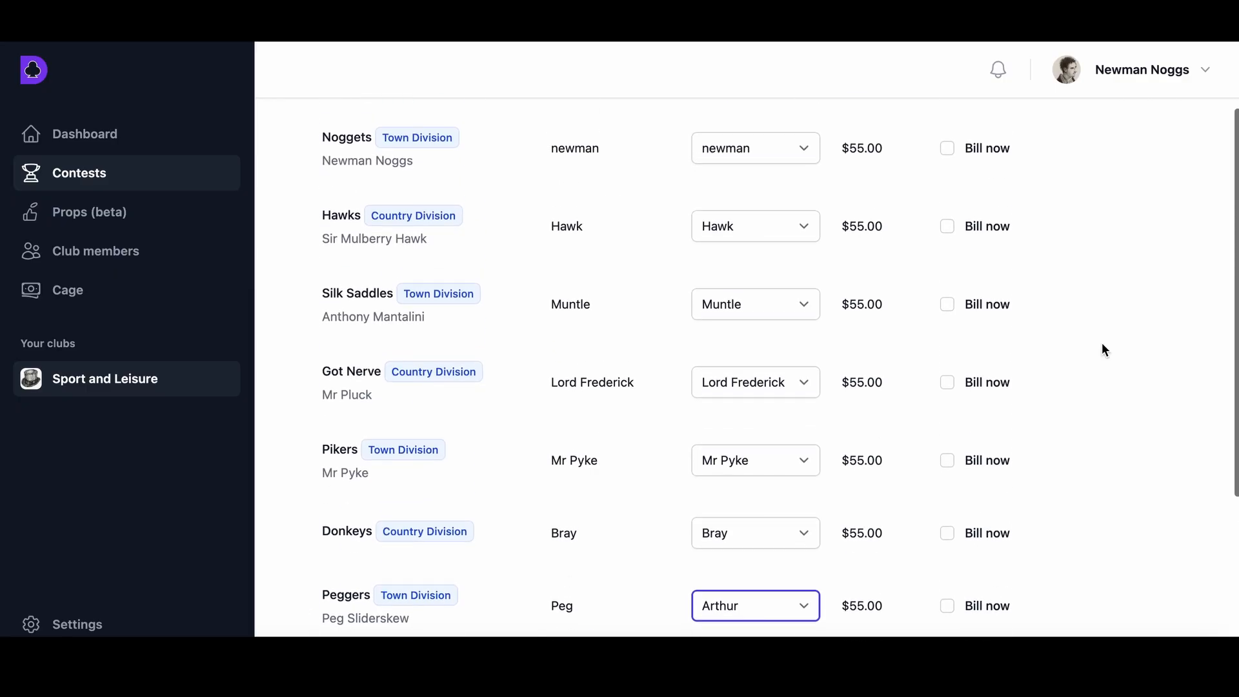
pyautogui.scroll(-2, 1017, 453)
pyautogui.click(946, 491)
pyautogui.scroll(-3, 862, 428)
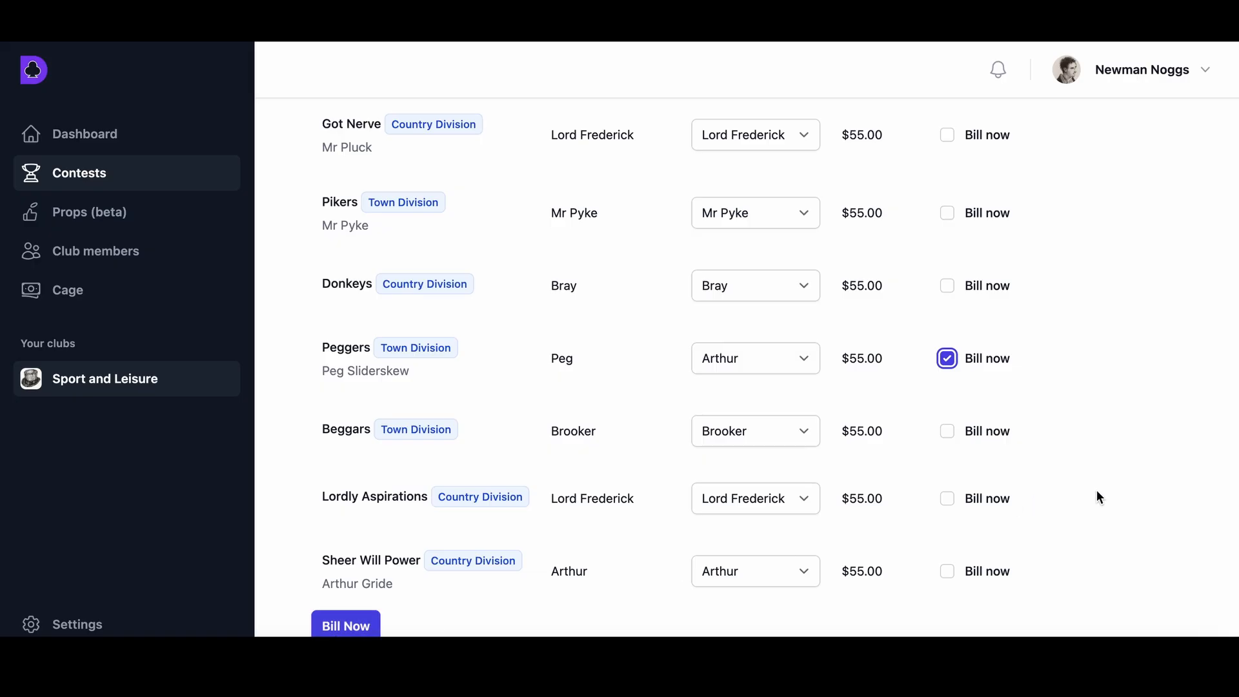
# Mark all franchises for billing at once, check the selection, and clear it again.
pyautogui.scroll(6, 1097, 489)
pyautogui.click(947, 189)
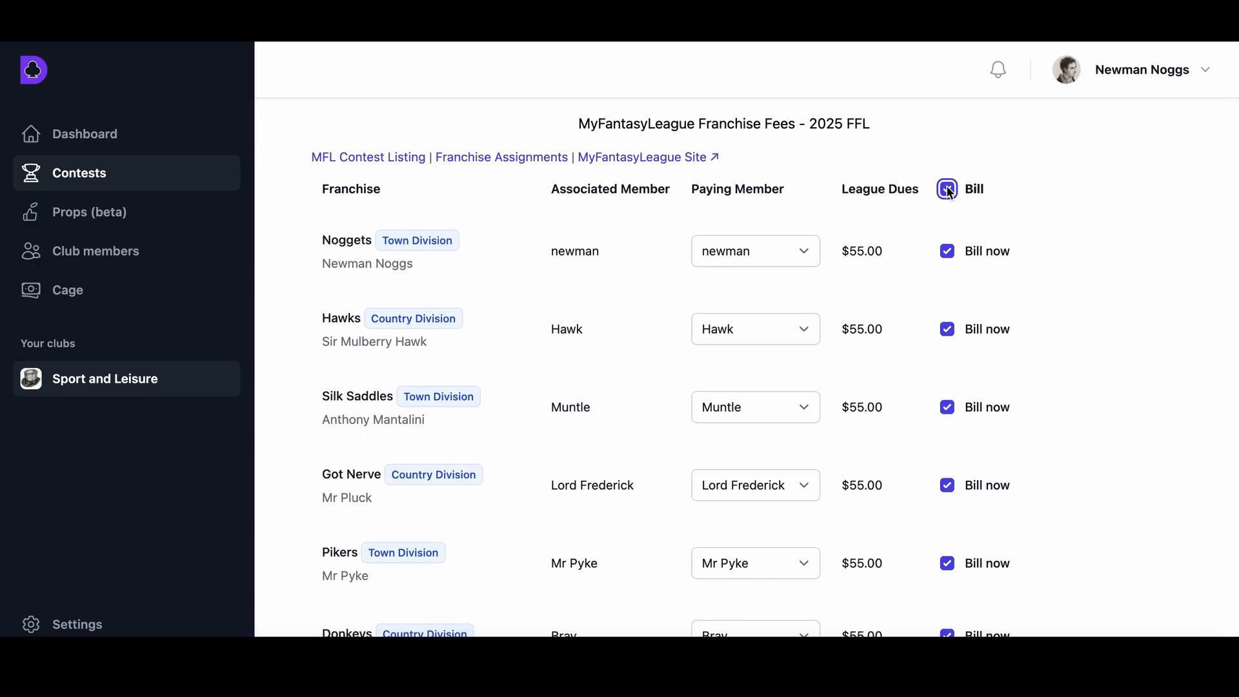
pyautogui.scroll(-3, 927, 221)
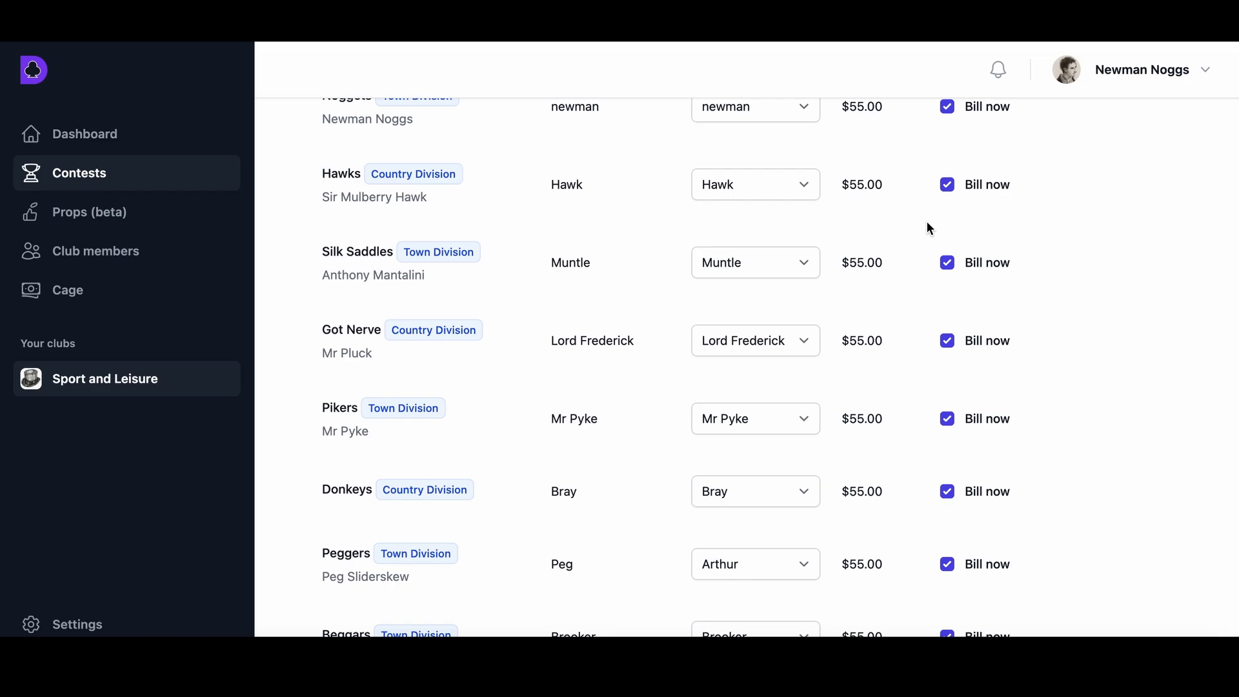
pyautogui.scroll(3, 927, 222)
pyautogui.click(946, 190)
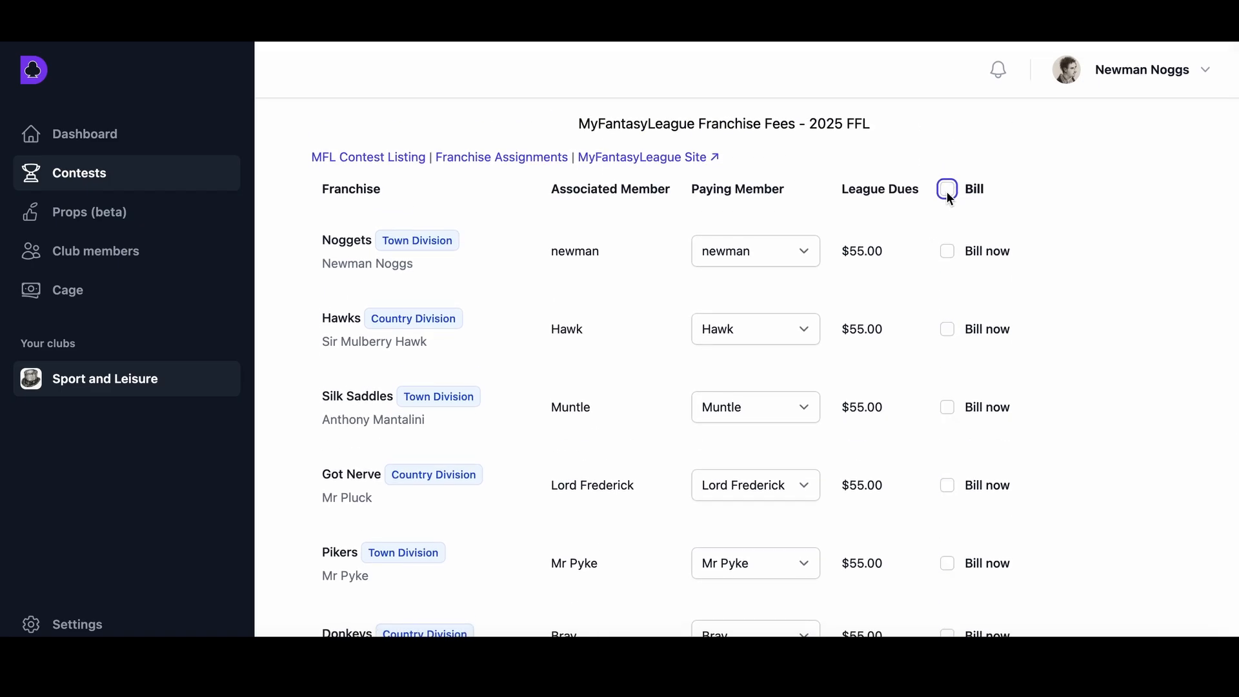
# Bill only the Noggets franchise for its league dues and mark those dues as paid.
pyautogui.click(947, 250)
pyautogui.scroll(-5, 591, 291)
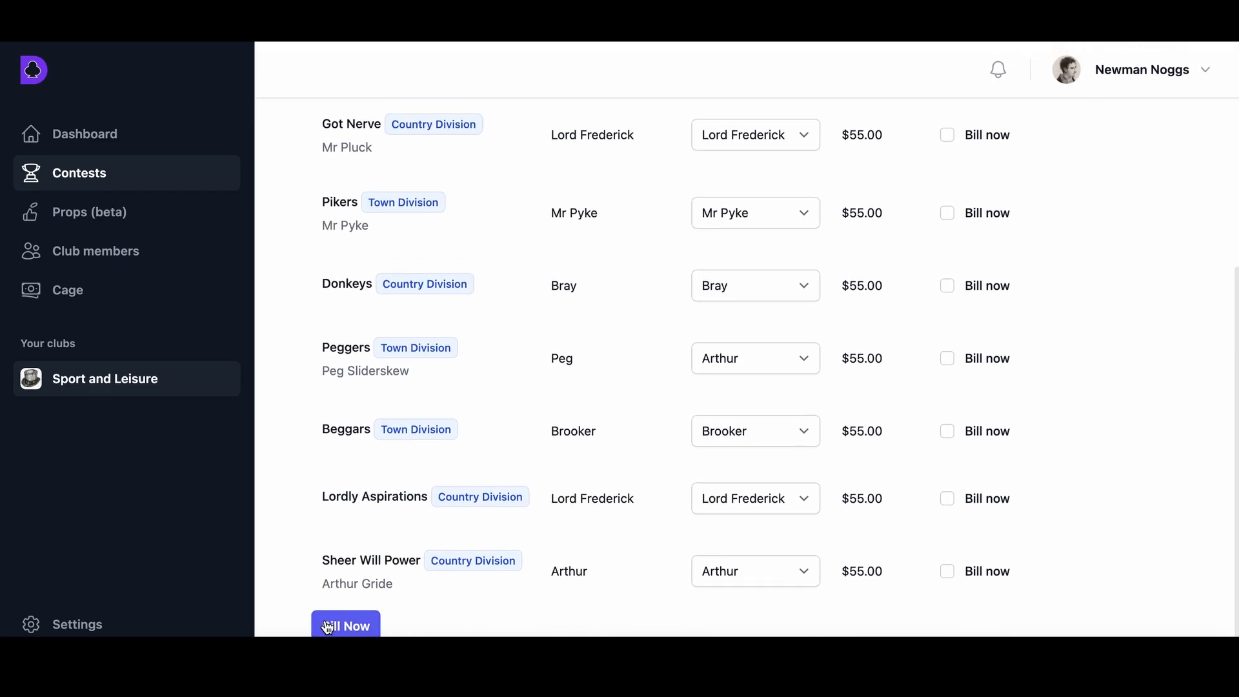
pyautogui.click(342, 629)
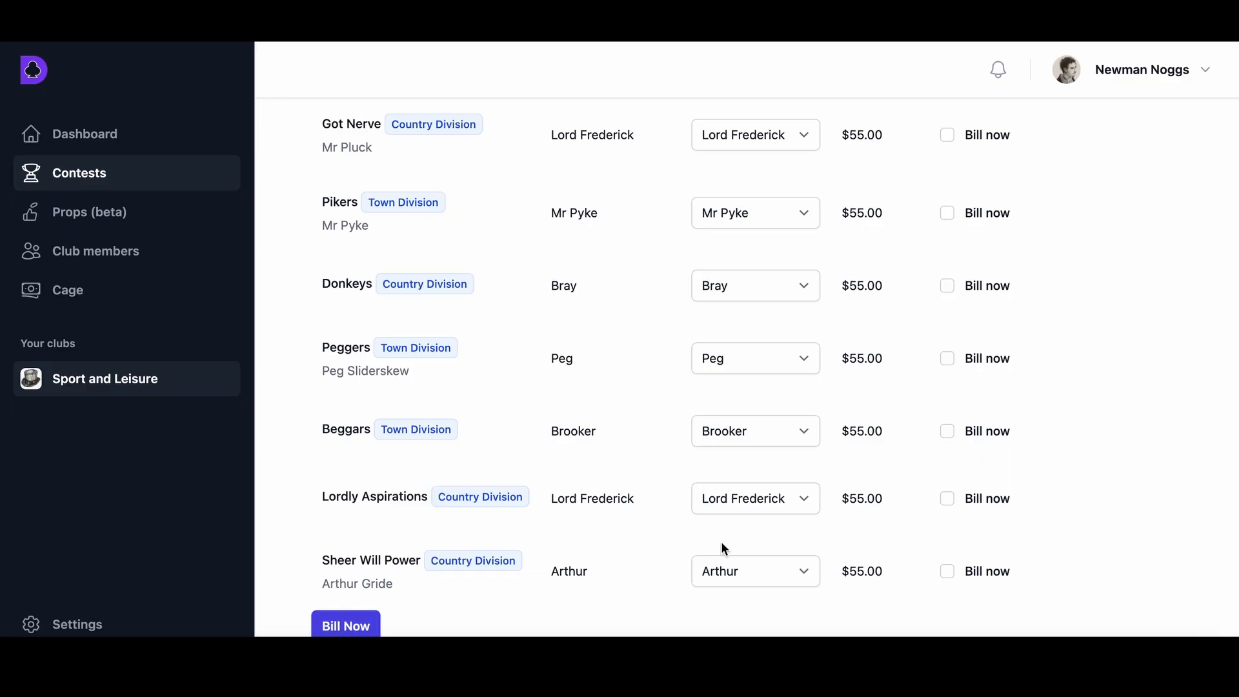
pyautogui.scroll(5, 878, 483)
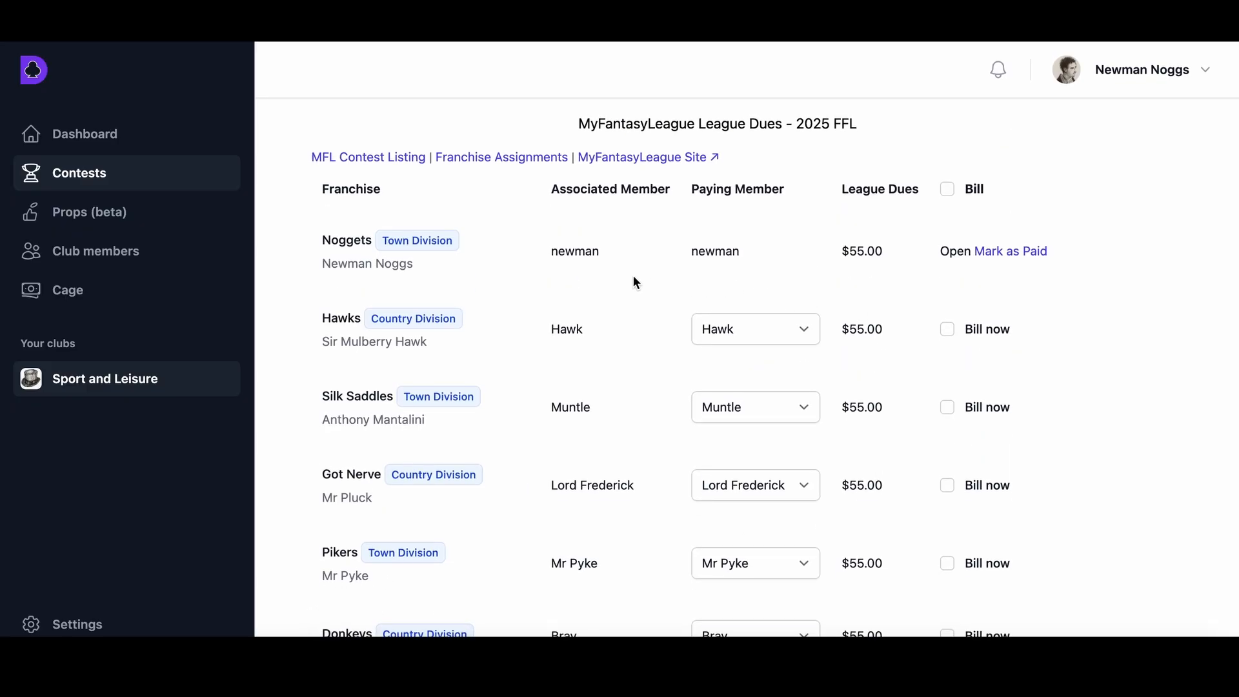
pyautogui.click(1021, 255)
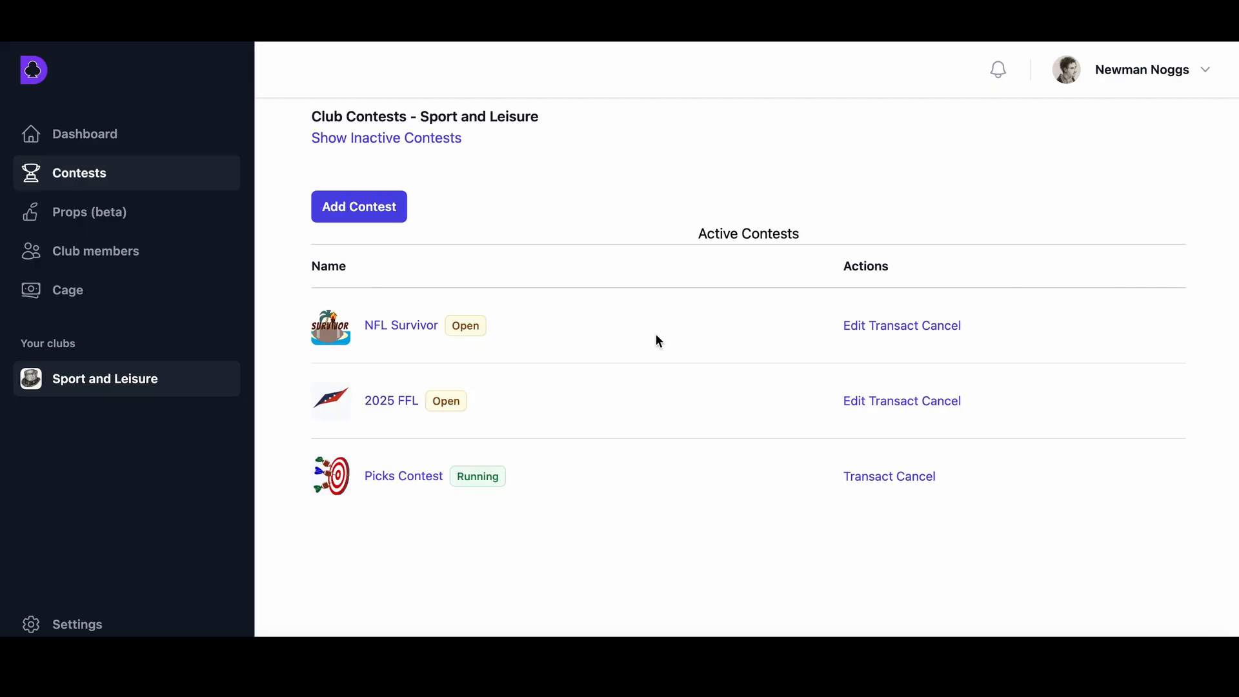
# Open the 2025 FFL contest for editing and look over its settings down to the dues statement.
pyautogui.click(853, 408)
pyautogui.scroll(-2, 811, 390)
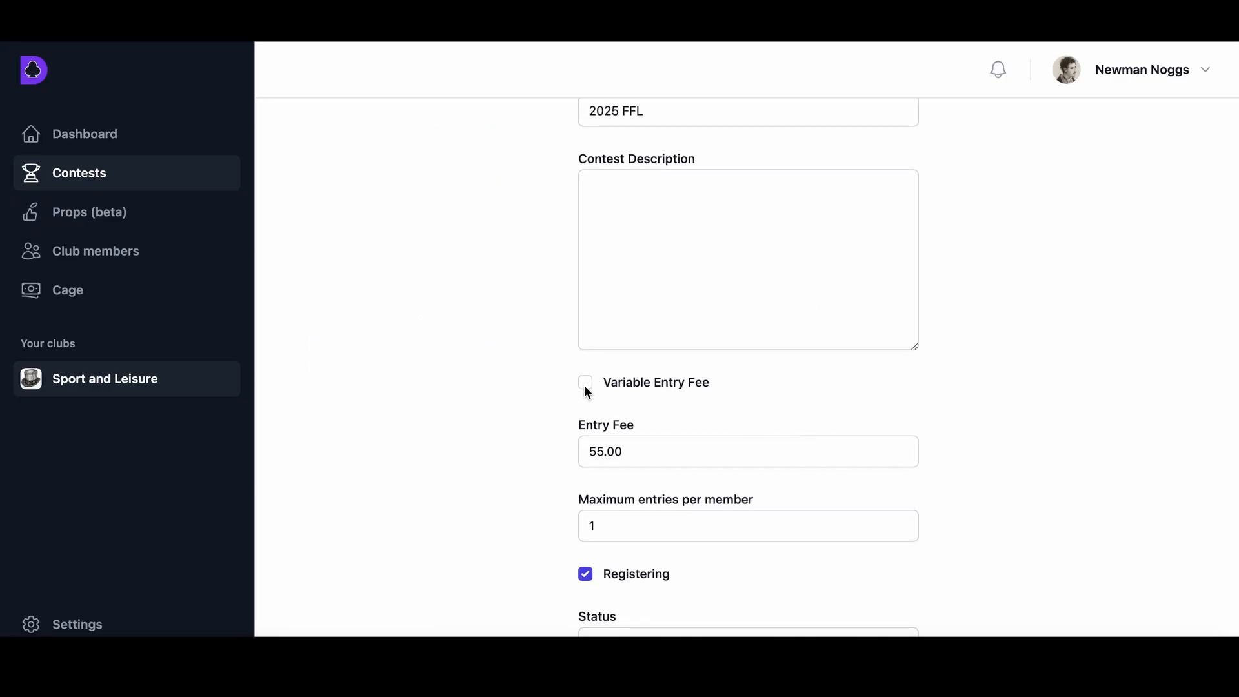
pyautogui.scroll(-5, 523, 393)
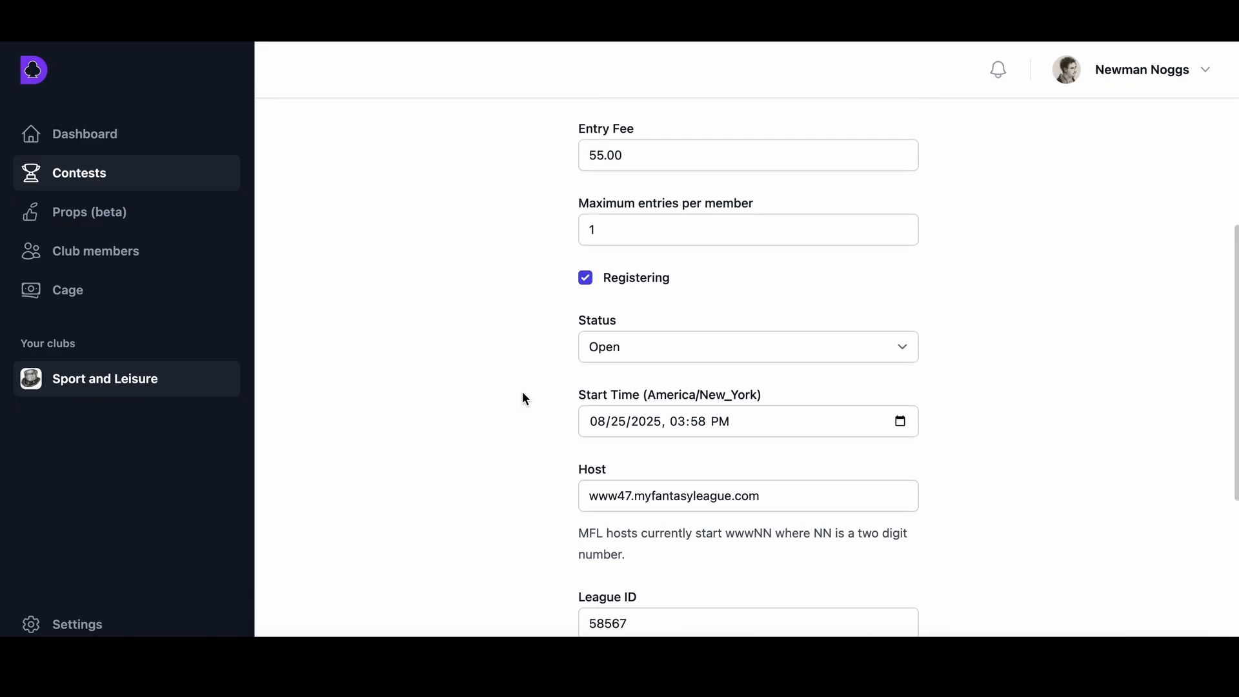
pyautogui.scroll(-1, 522, 392)
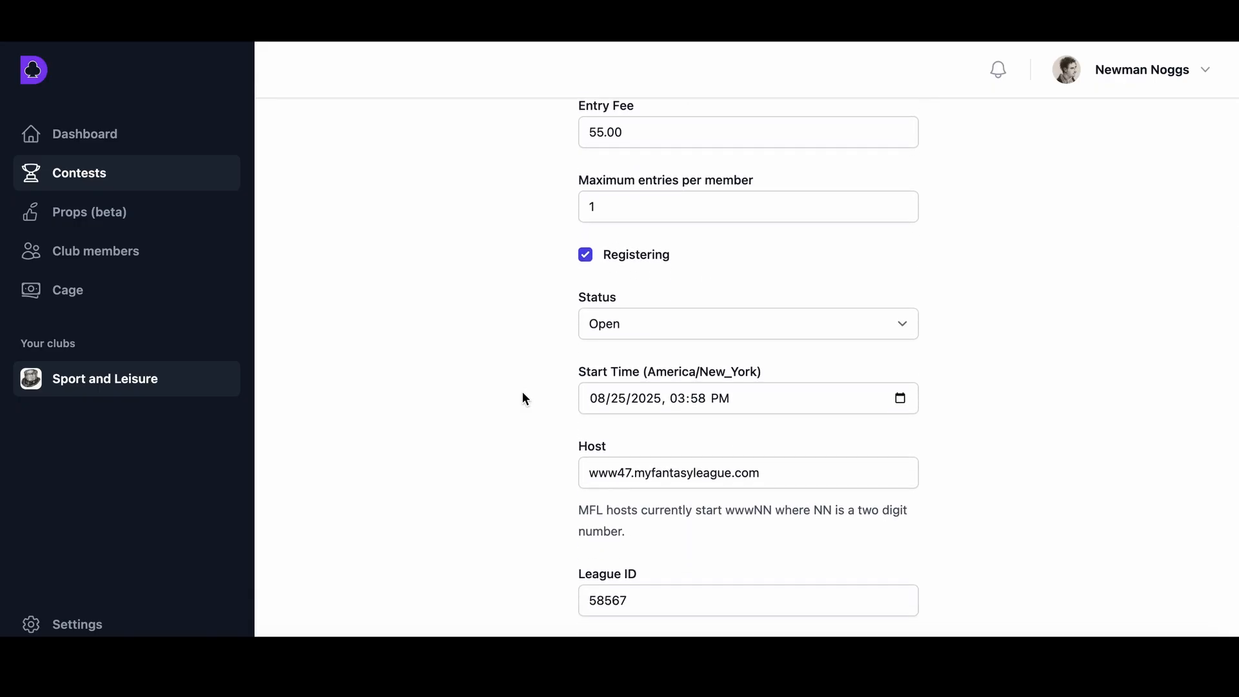
pyautogui.scroll(-5, 521, 391)
pyautogui.click(618, 446)
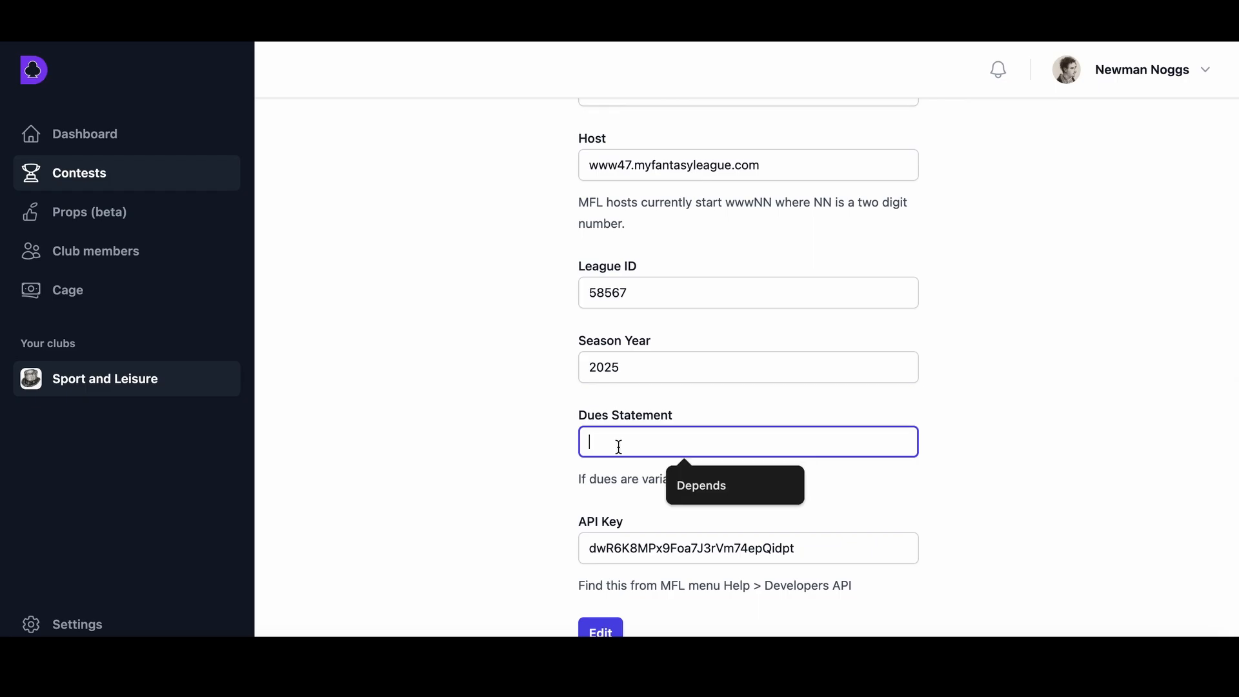
pyautogui.write('Loser p')
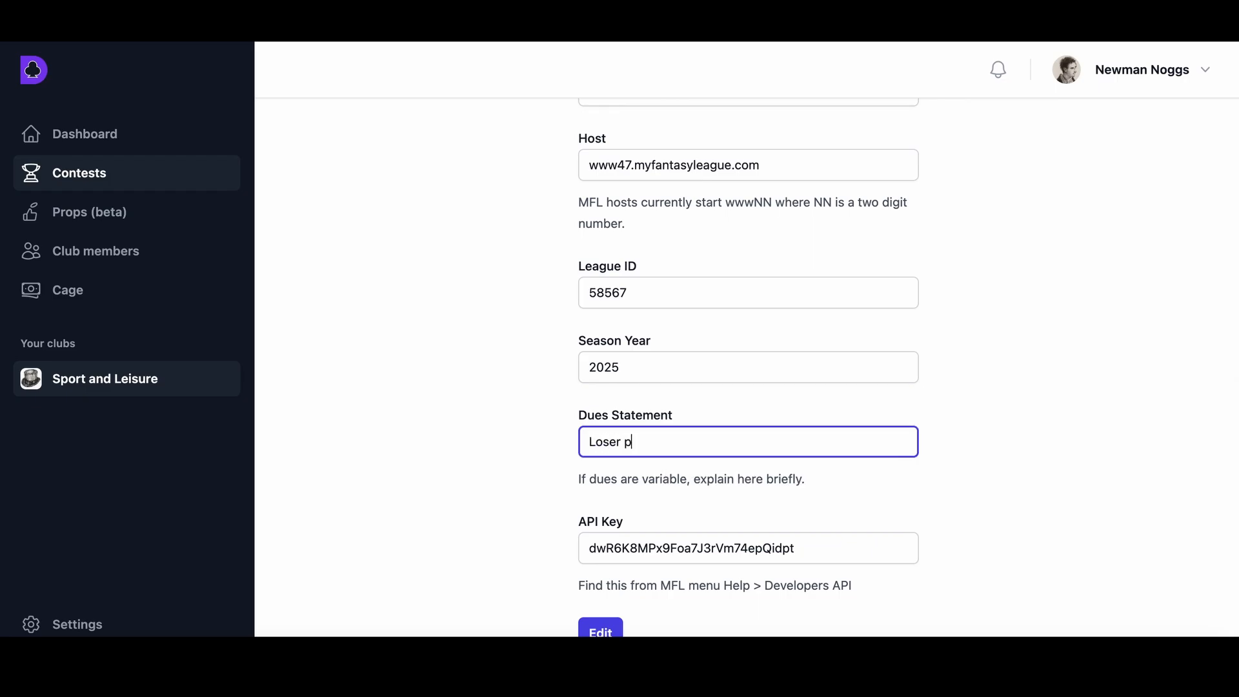
pyautogui.press('BackSpace')
pyautogui.press('BackSpace')
pyautogui.press('BackSpace')
pyautogui.press('BackSpace')
pyautogui.press('BackSpace')
pyautogui.press('BackSpace')
pyautogui.press('BackSpace')
# Enter "$55 except for loser" as the contest's dues statement and save the edit.
pyautogui.write('$55 except for loser')
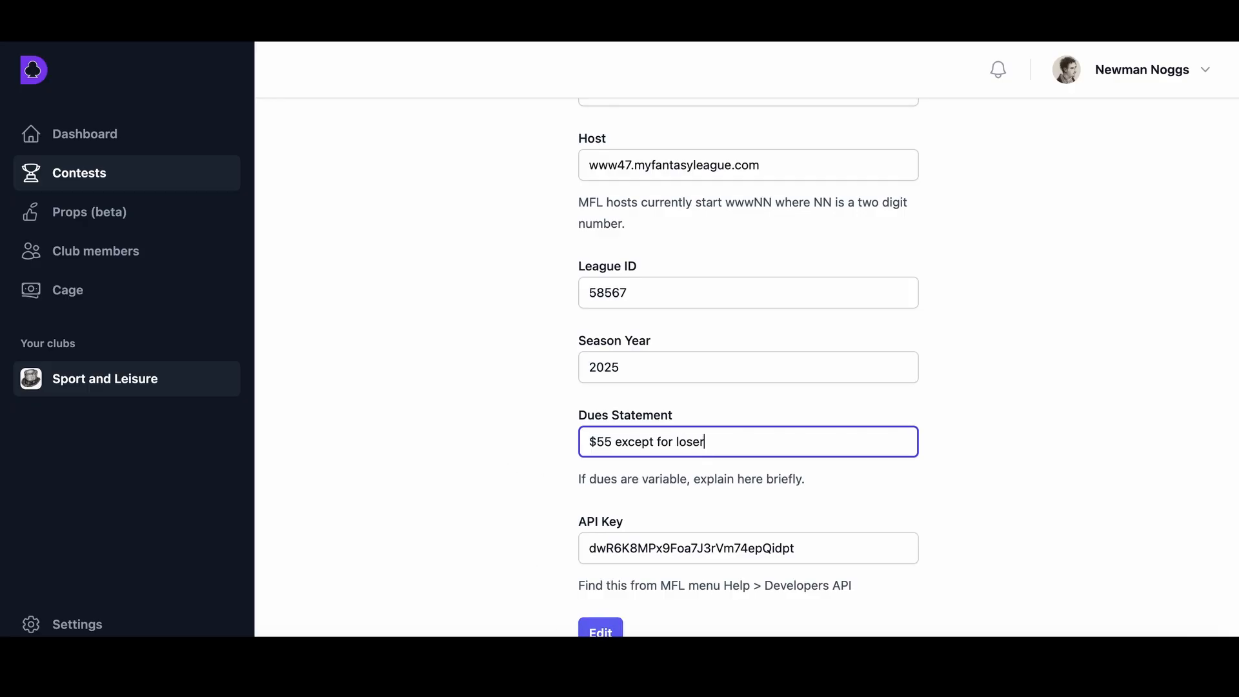
pyautogui.click(600, 631)
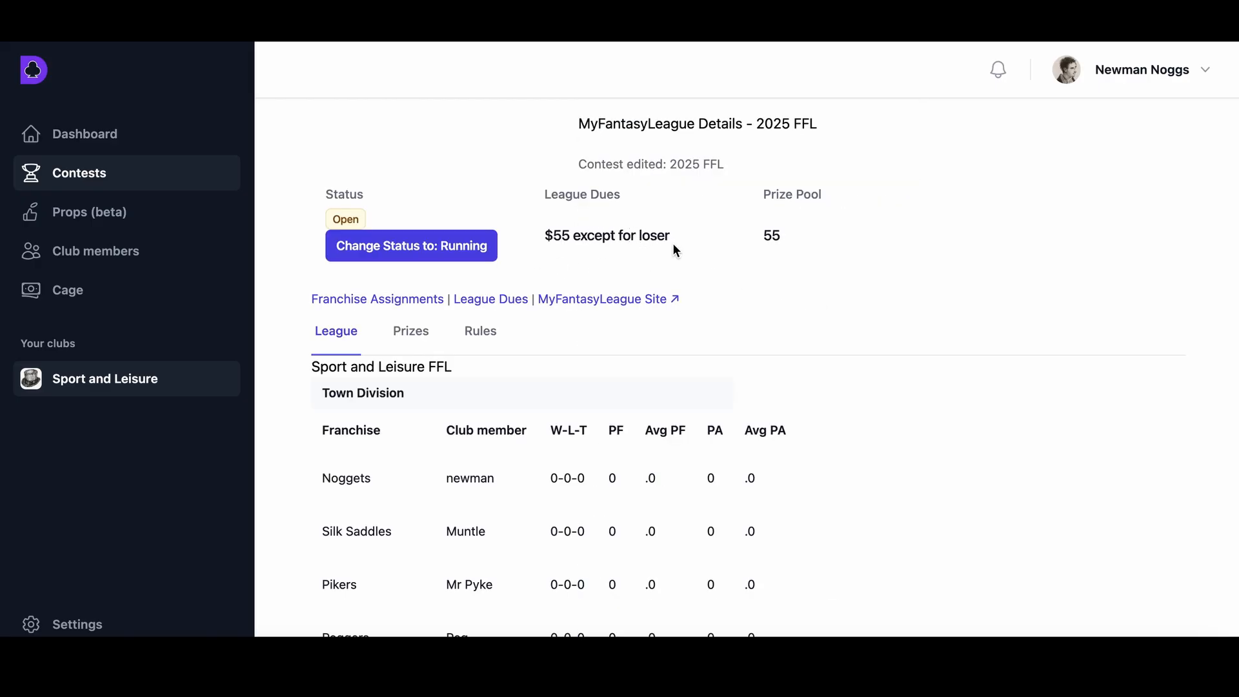
# In the league dues list, set the Beggars franchise's dues to 110 and mark that franchise for billing.
pyautogui.click(494, 300)
pyautogui.scroll(-3, 898, 294)
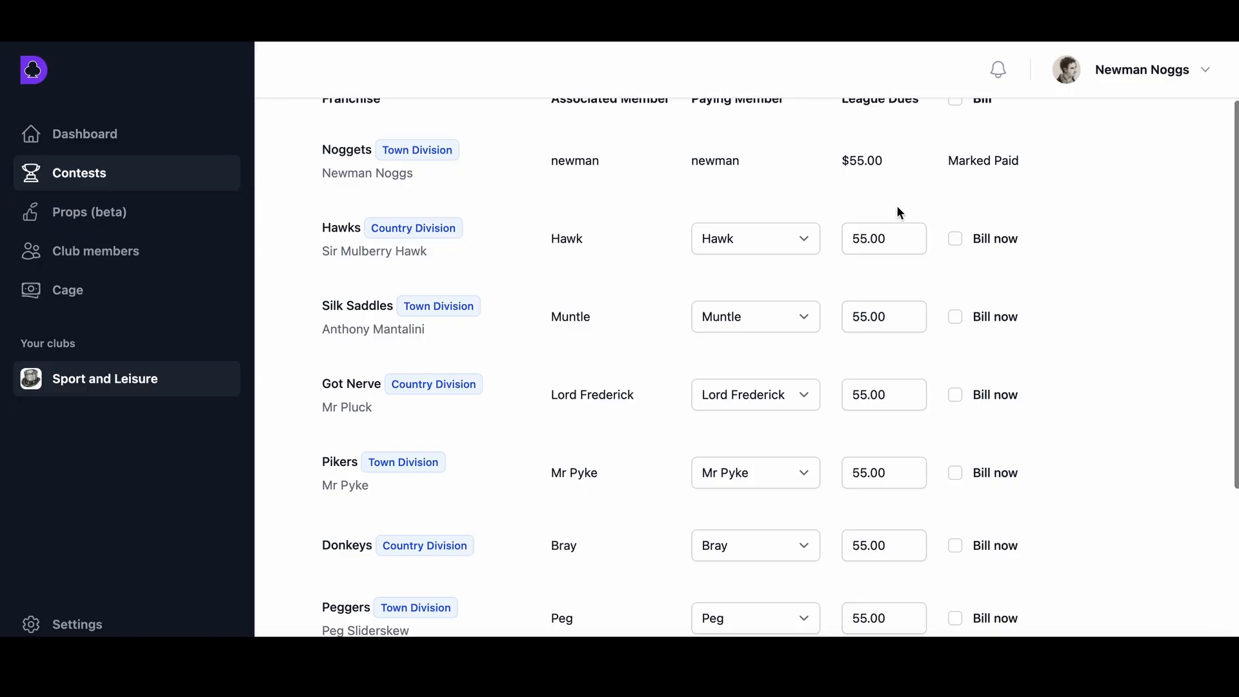
pyautogui.scroll(-4, 896, 206)
pyautogui.scroll(-5, 895, 212)
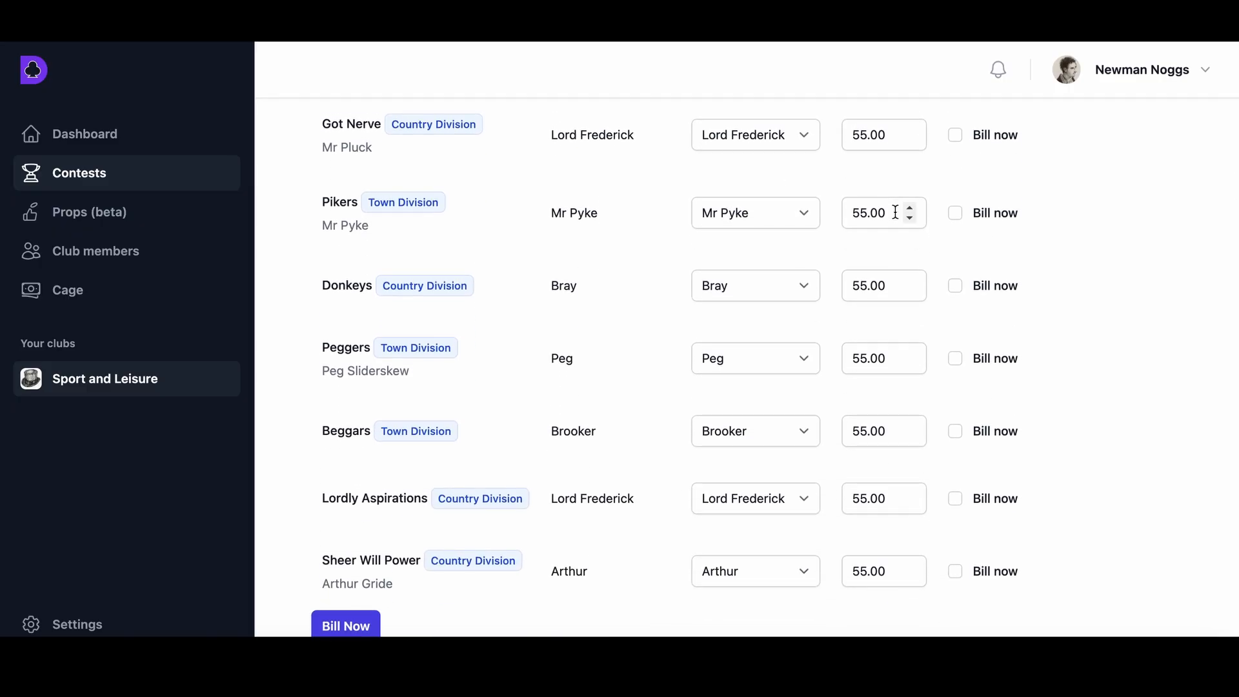
pyautogui.click(880, 431)
pyautogui.moveTo(880, 430); pyautogui.dragTo(827, 423)
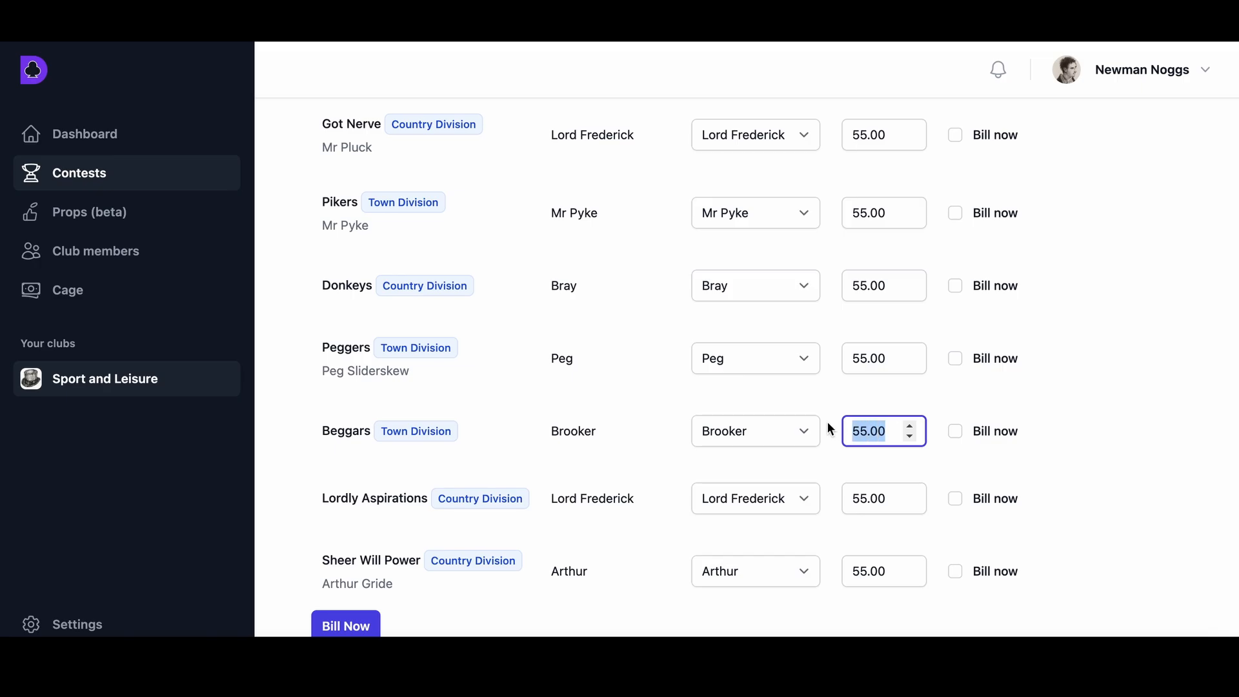
pyautogui.write('110')
pyautogui.click(957, 433)
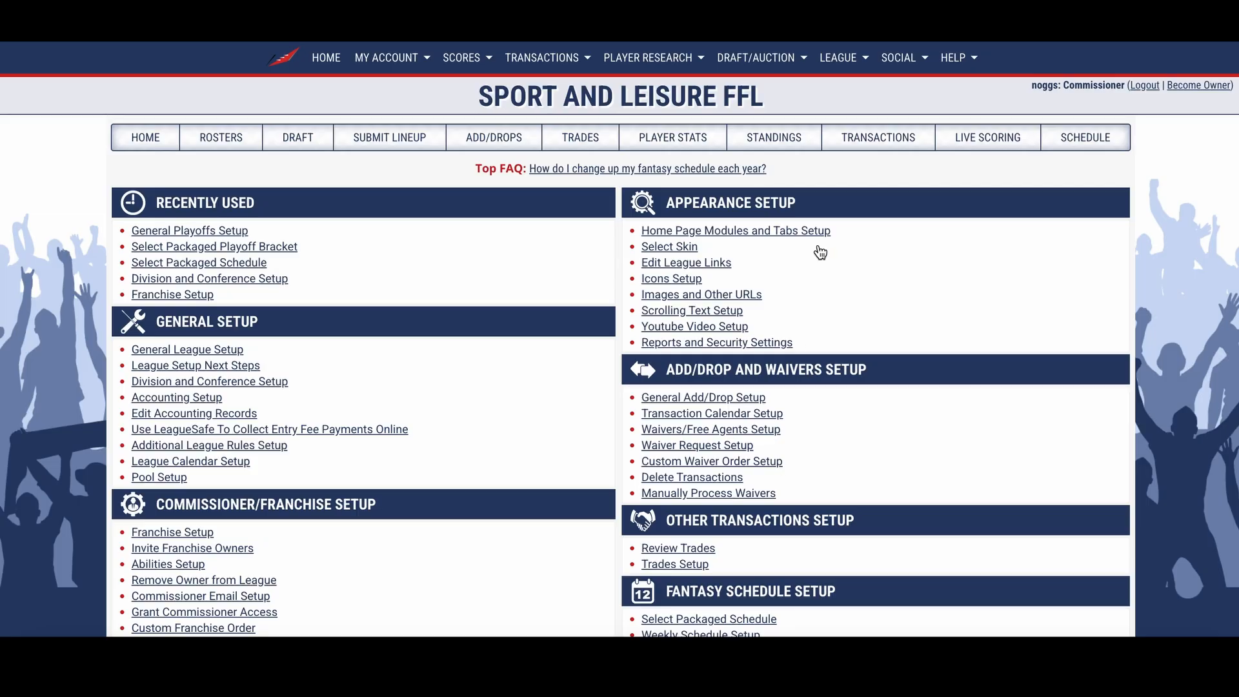
# Switch to the MyFantasyLeague site and open the league's general playoffs setup.
pyautogui.click(837, 57)
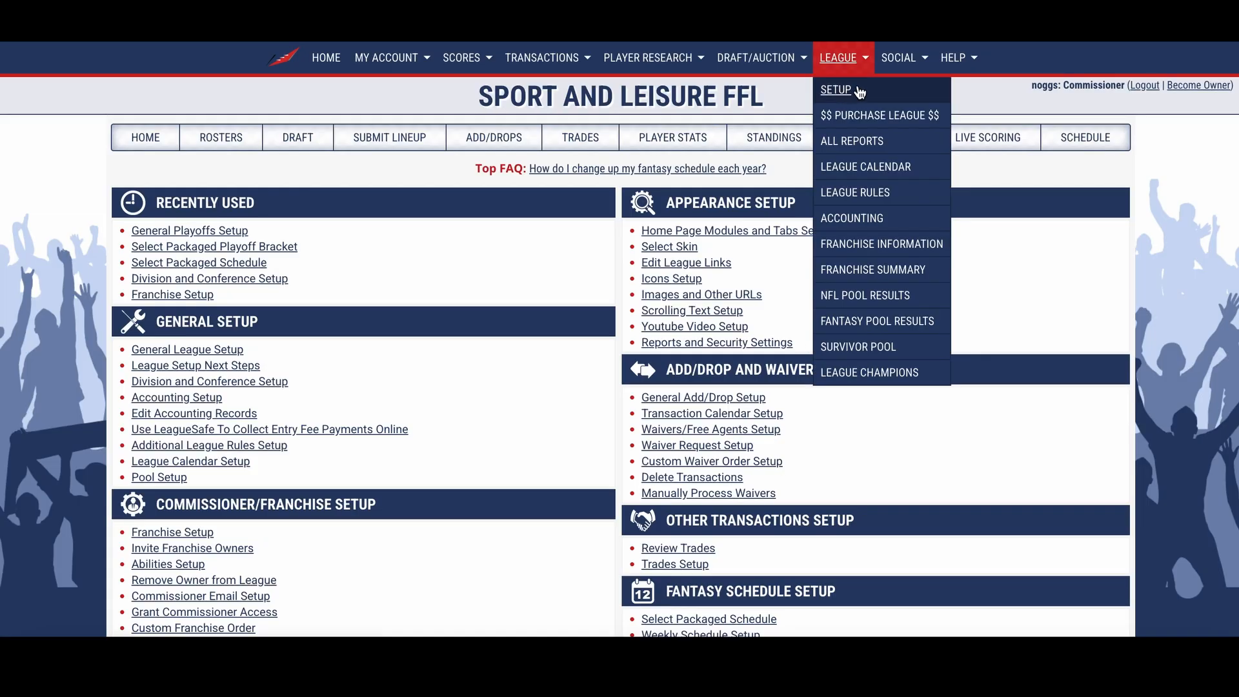
pyautogui.scroll(-6, 1006, 232)
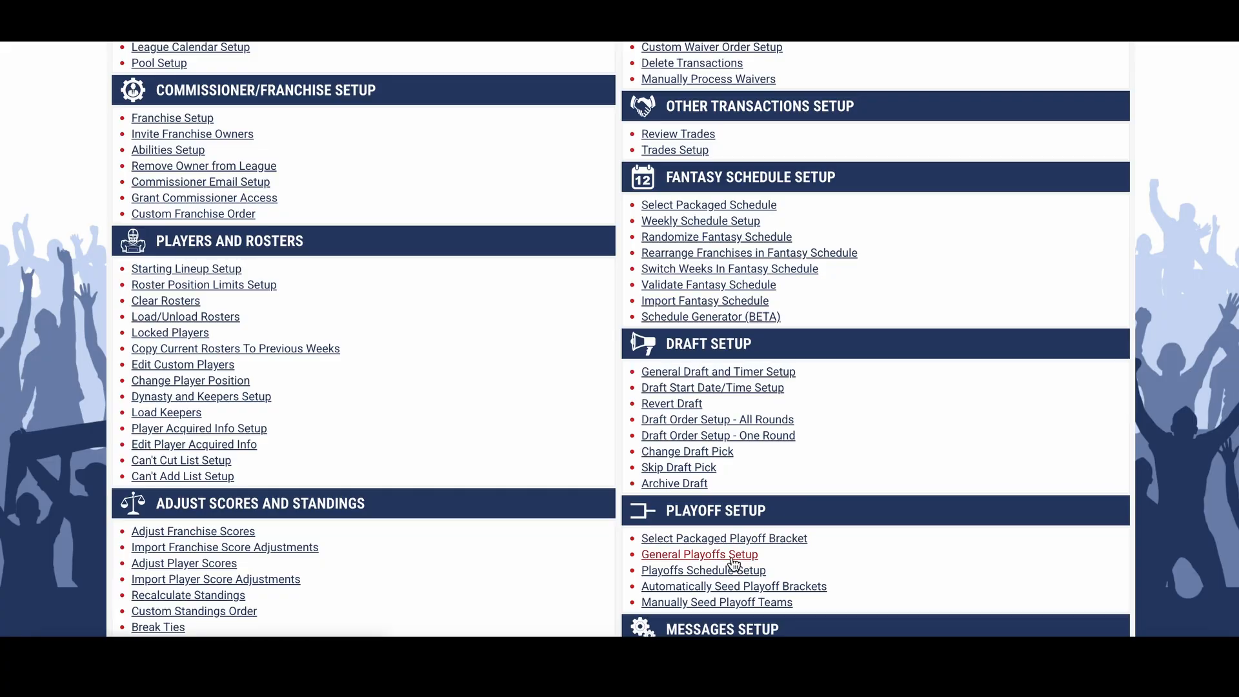
pyautogui.click(733, 559)
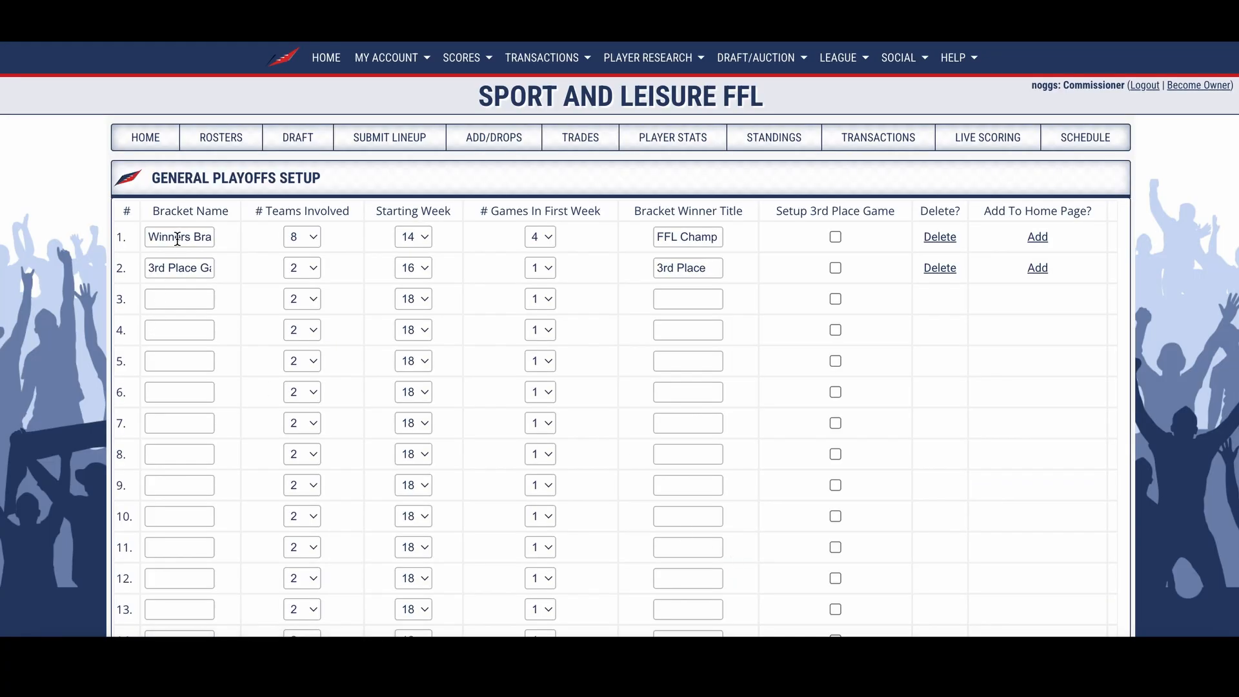
# Examine the full names of the first two playoff brackets.
pyautogui.click(178, 238)
pyautogui.press('Right')
pyautogui.press('Right')
pyautogui.press('Right')
pyautogui.press('Right')
pyautogui.press('Right')
pyautogui.press('Right')
pyautogui.press('Right')
pyautogui.press('Right')
pyautogui.press('Right')
pyautogui.press('Right')
pyautogui.press('Right')
pyautogui.click(159, 268)
# Change the Winners Bracket's winner title to "Top Hat" and save the playoff setup.
pyautogui.click(717, 238)
pyautogui.moveTo(663, 236); pyautogui.dragTo(742, 238)
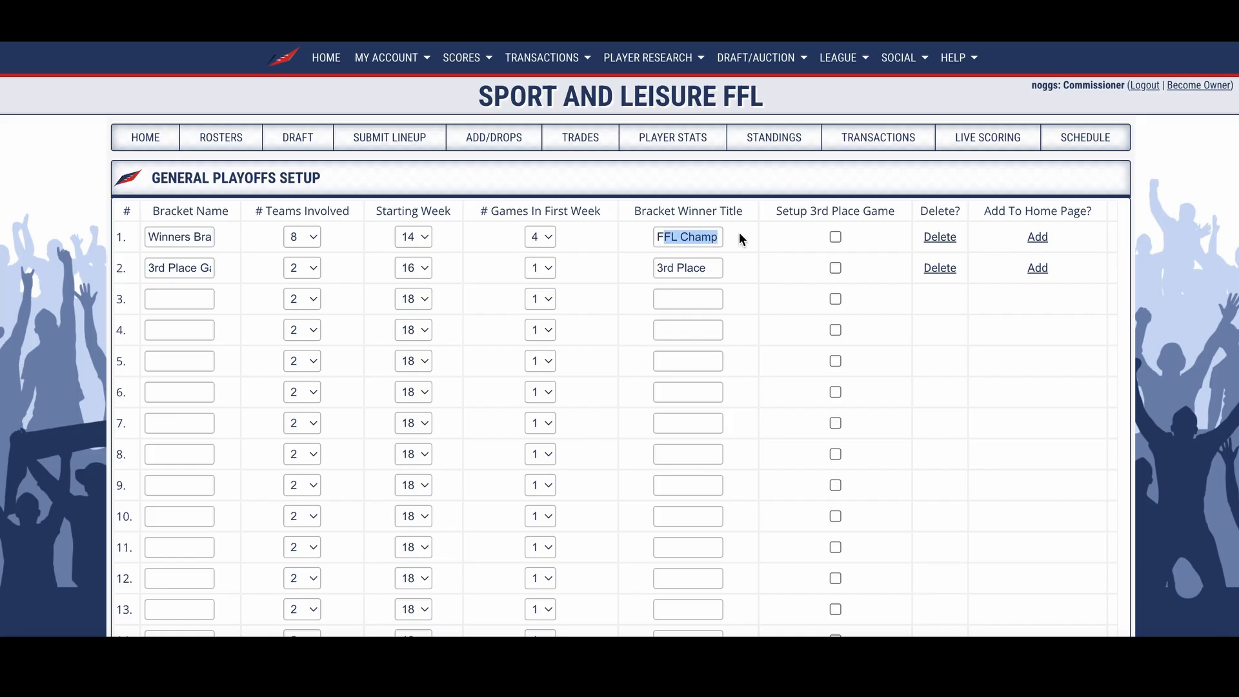
pyautogui.press('BackSpace')
pyautogui.write('Top Hat')
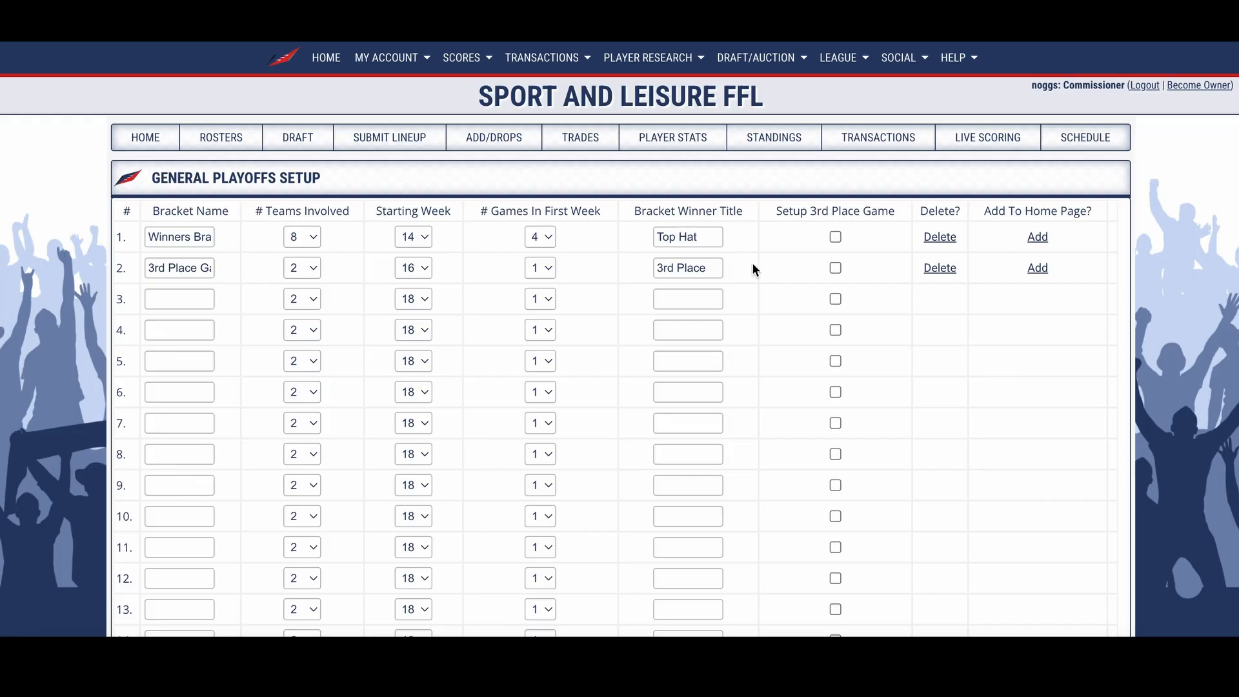
pyautogui.scroll(-5, 752, 262)
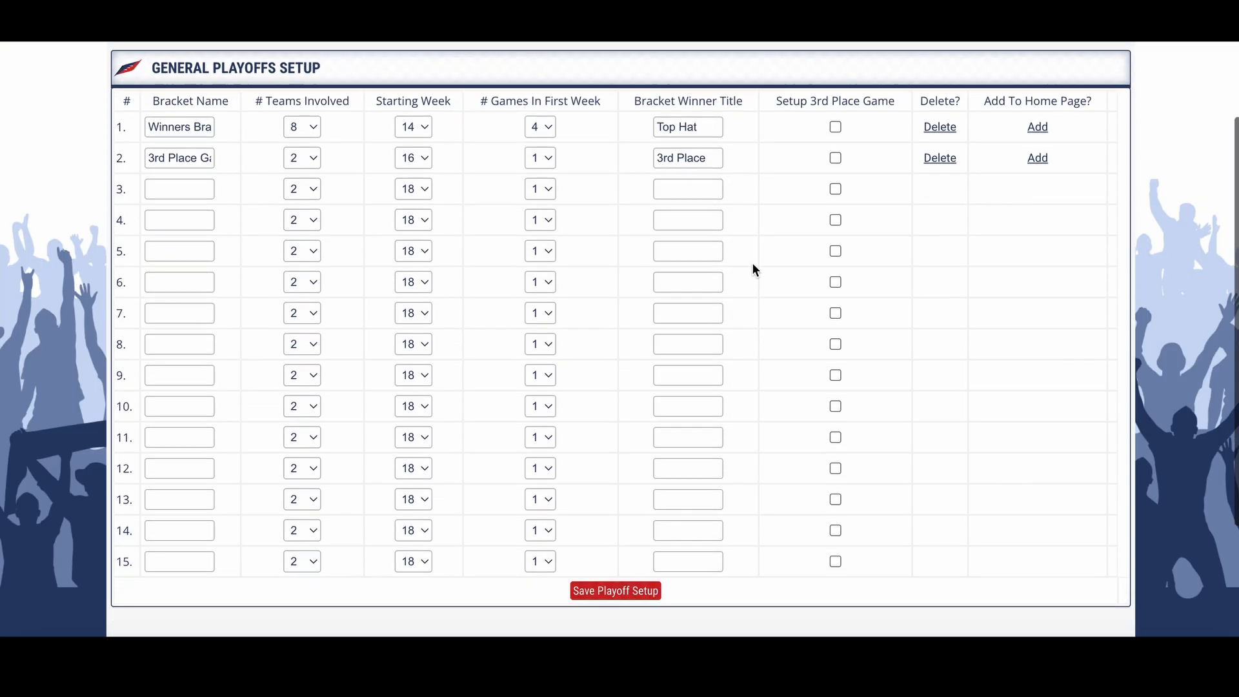
pyautogui.click(630, 403)
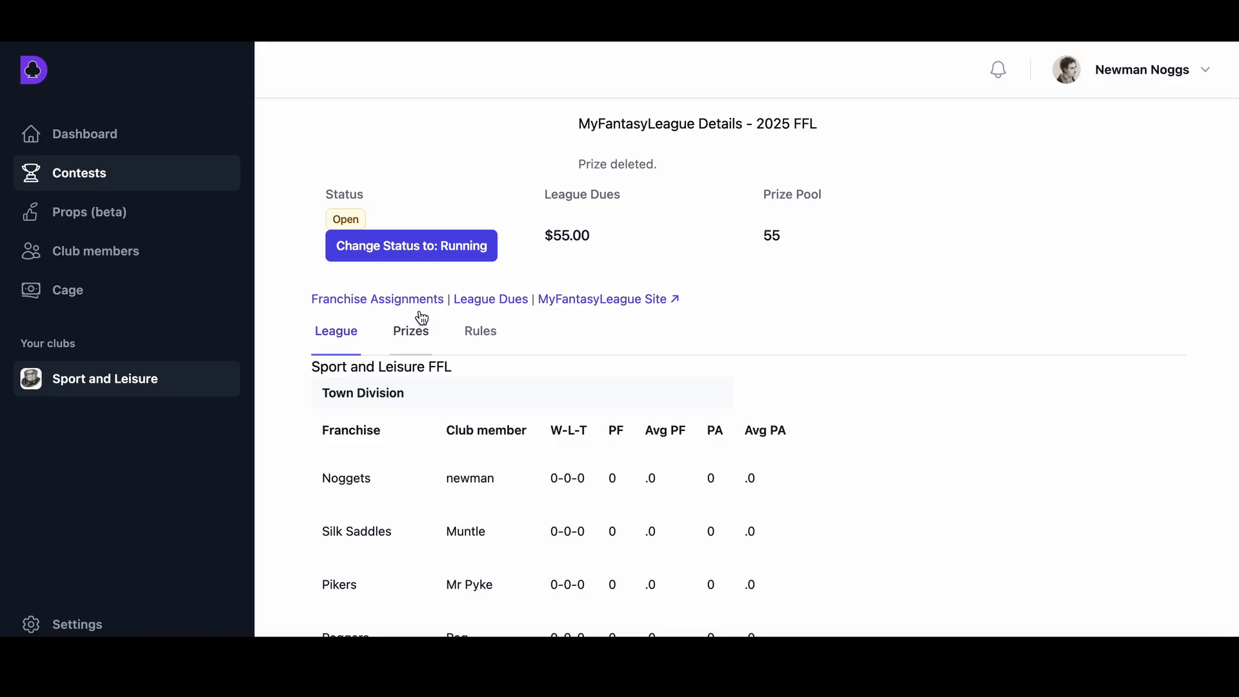
# Back in Degen.club, start a 2025 FFL prize named "Winner" for the Bracket Winner of the Winners Bracket.
pyautogui.click(411, 339)
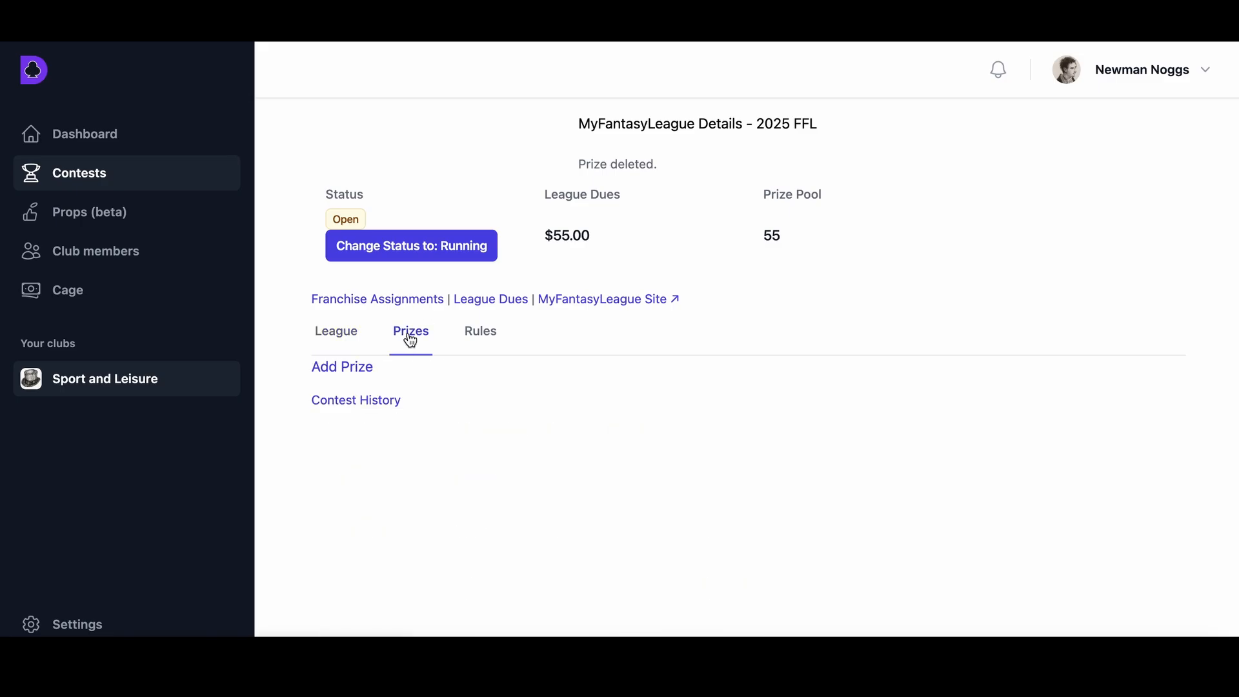
pyautogui.click(359, 372)
pyautogui.click(674, 236)
pyautogui.write('W')
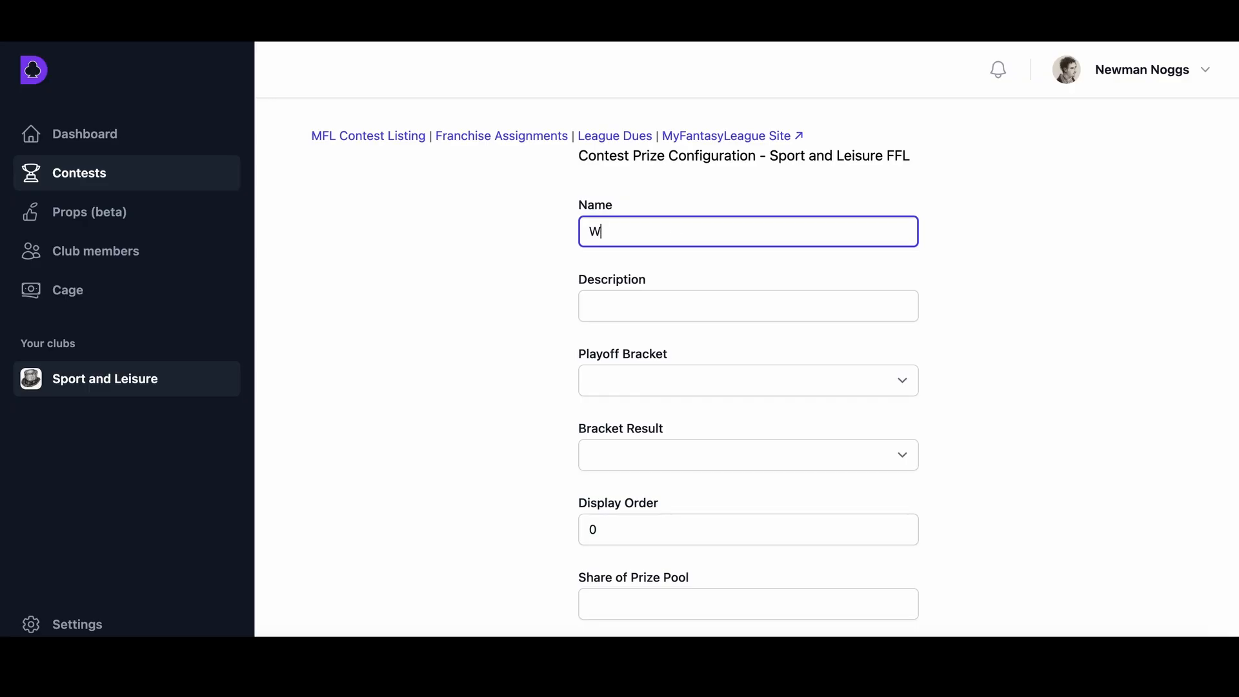
pyautogui.write('inner')
pyautogui.click(690, 380)
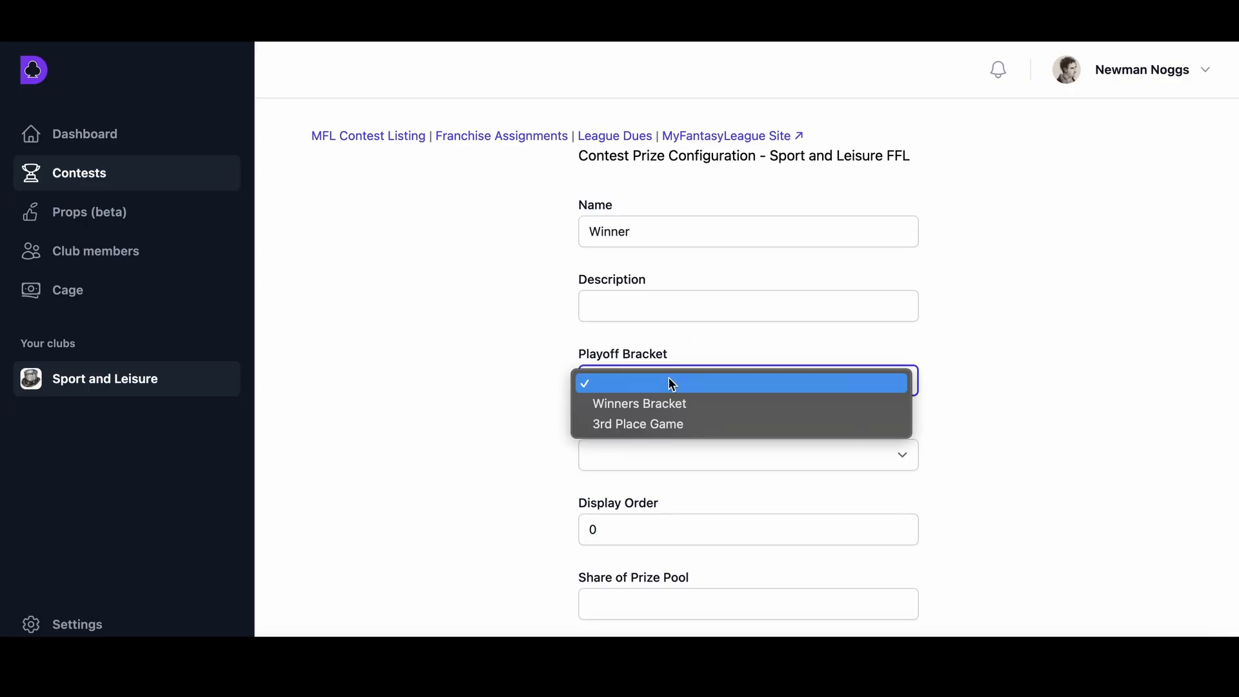
pyautogui.click(669, 403)
pyautogui.click(644, 453)
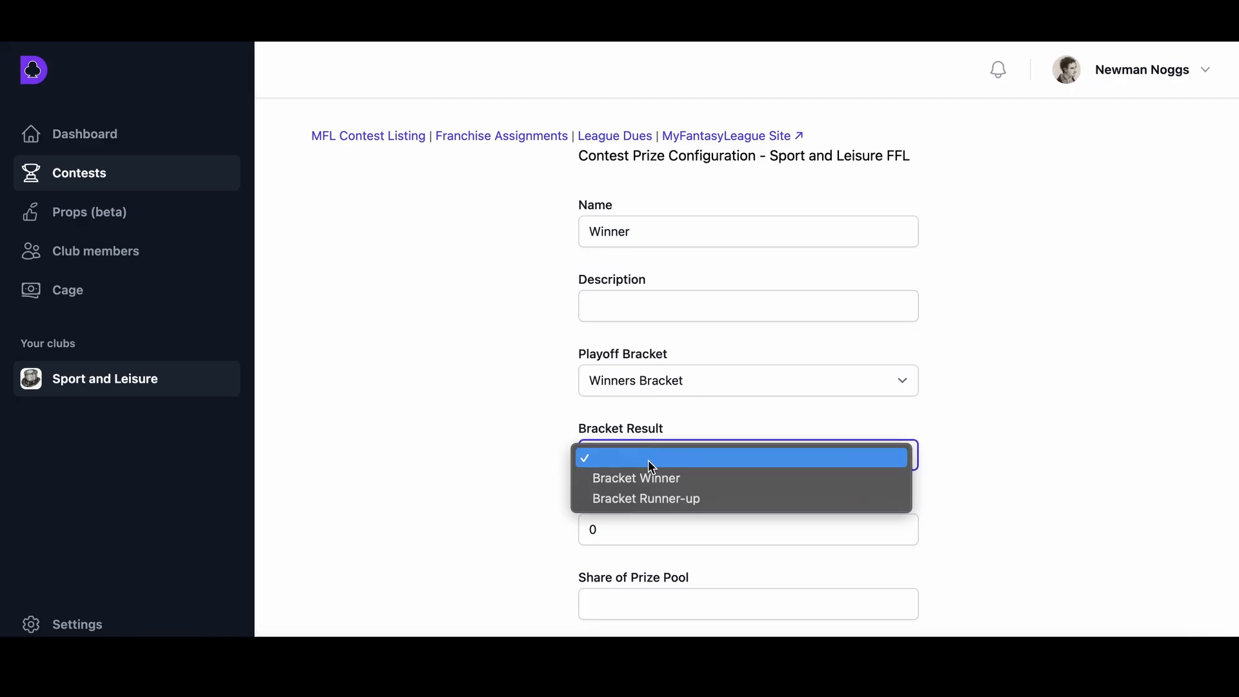
pyautogui.click(679, 476)
# Give the Winner prize display order 1 and a 0.5 share of the prize pool, and add it.
pyautogui.scroll(-3, 536, 428)
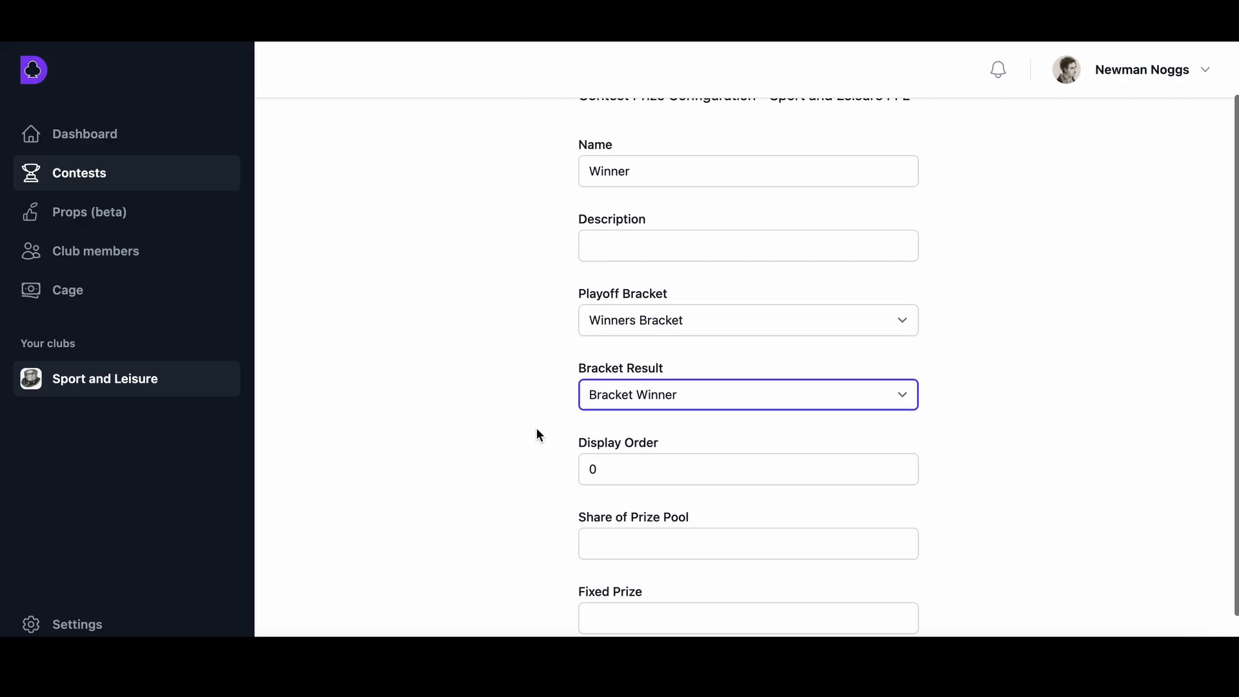
pyautogui.click(605, 413)
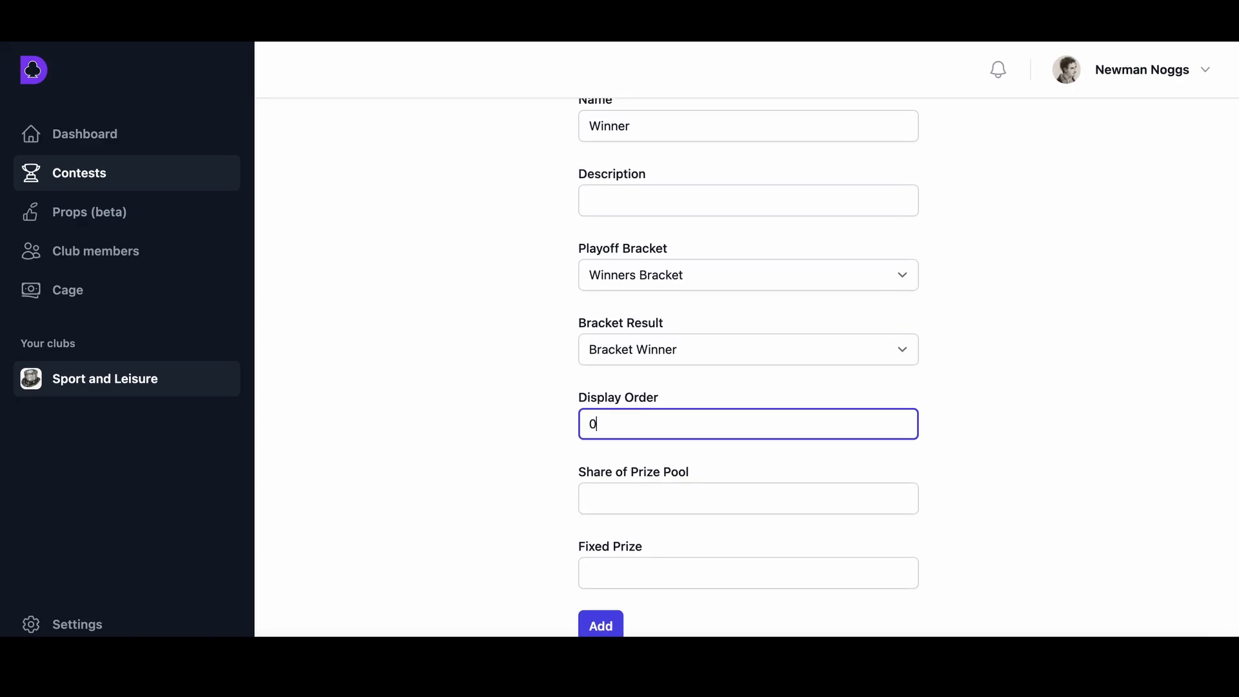
pyautogui.press('BackSpace')
pyautogui.write('1')
pyautogui.click(498, 462)
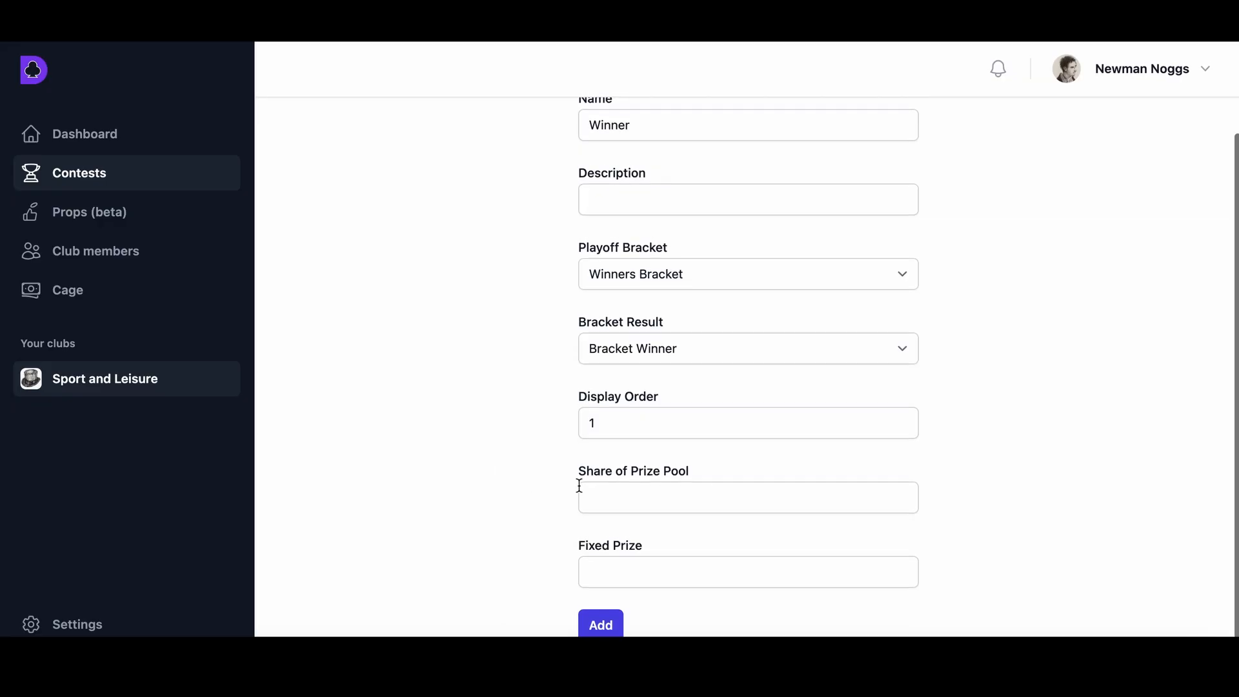
pyautogui.click(602, 494)
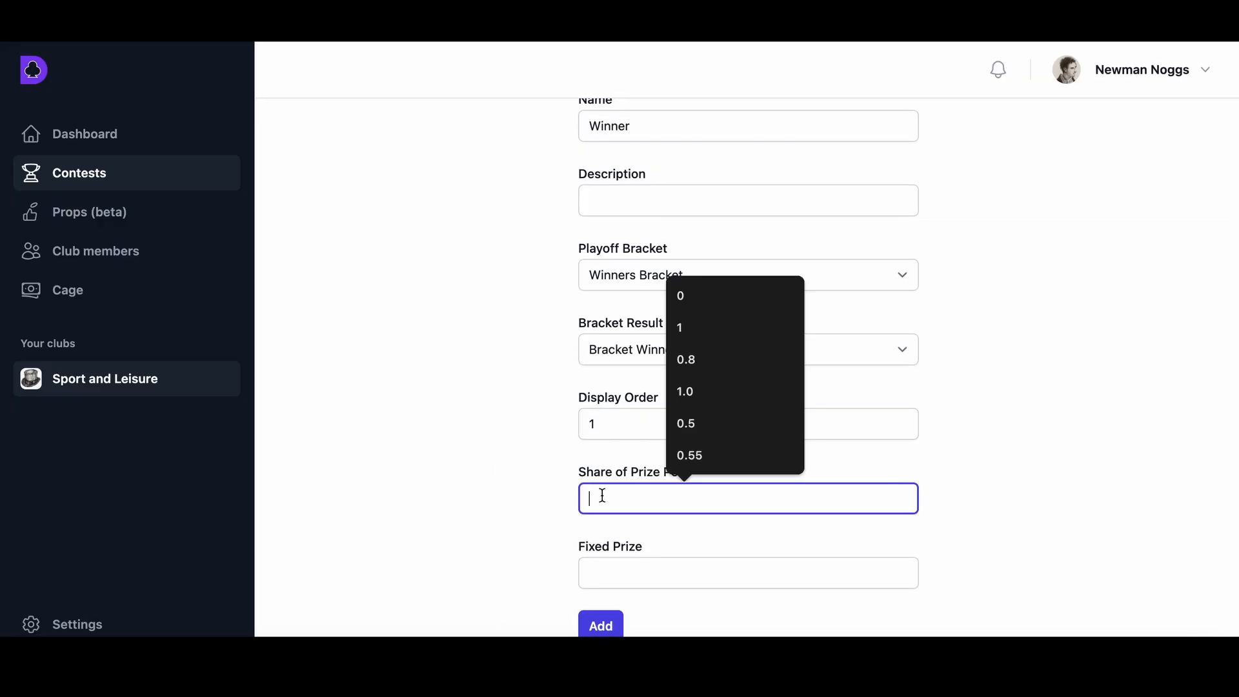
pyautogui.write('0.5')
pyautogui.click(462, 551)
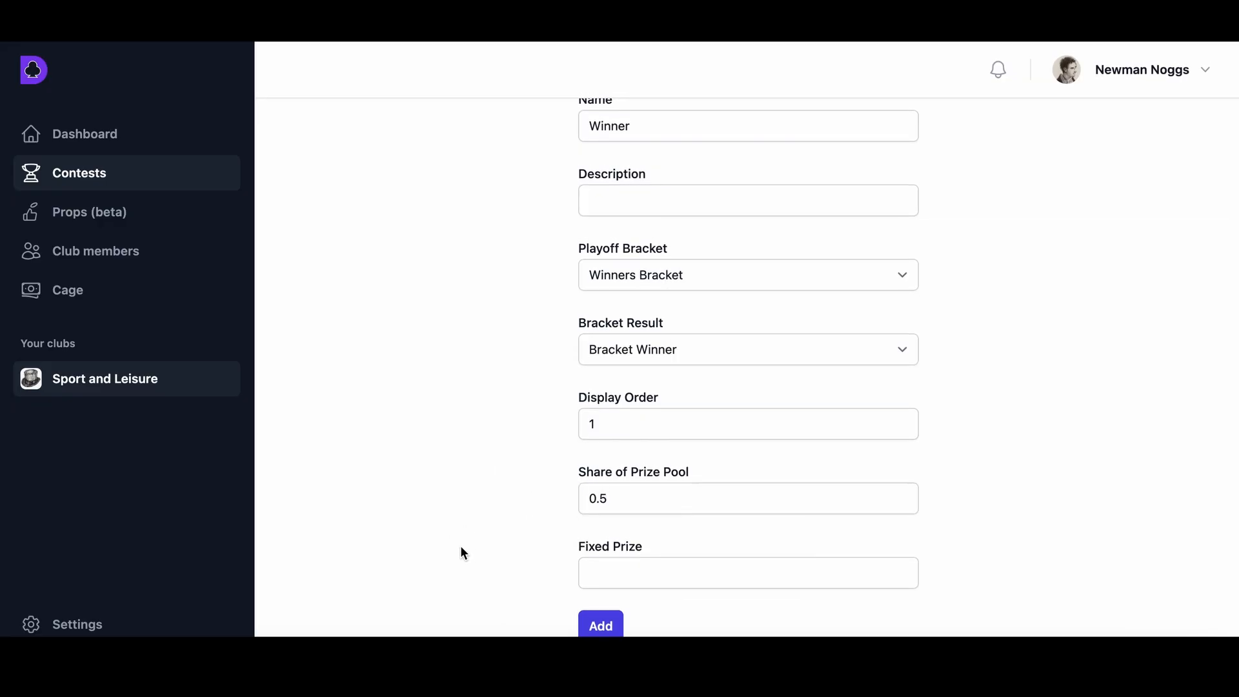
pyautogui.click(600, 632)
# Start another contest prize named "2nd Place" for the Bracket Runner-up of the Winners Bracket.
pyautogui.click(420, 349)
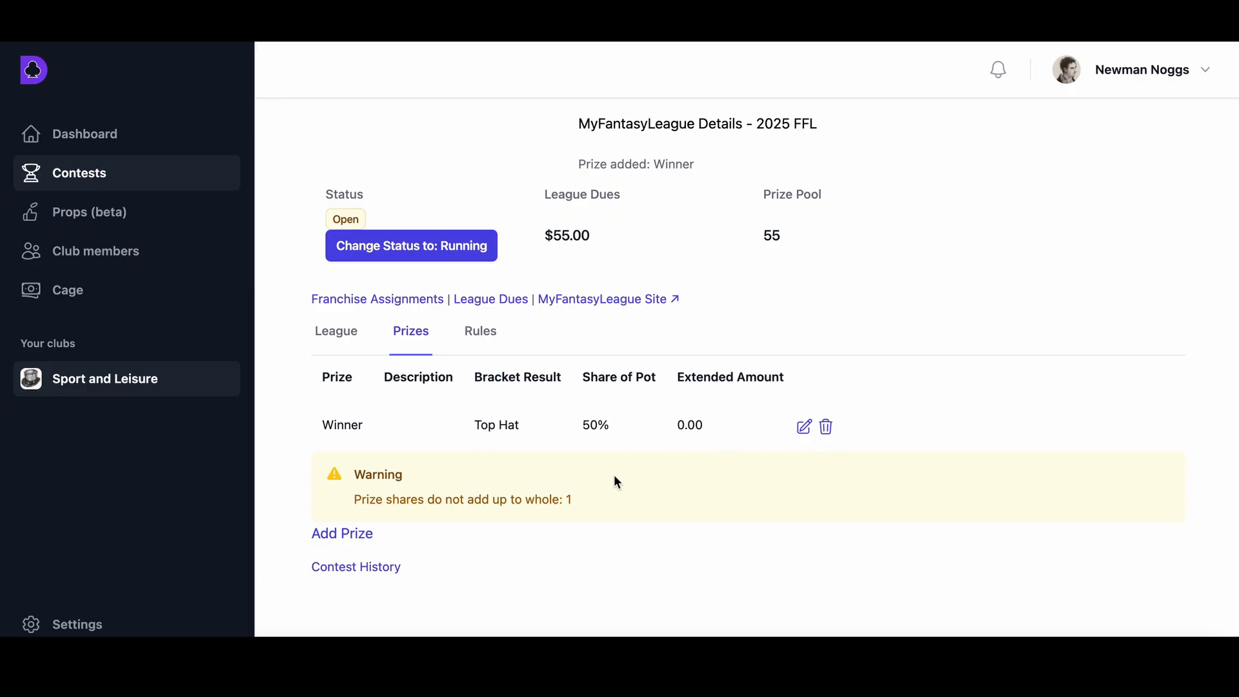
pyautogui.click(351, 534)
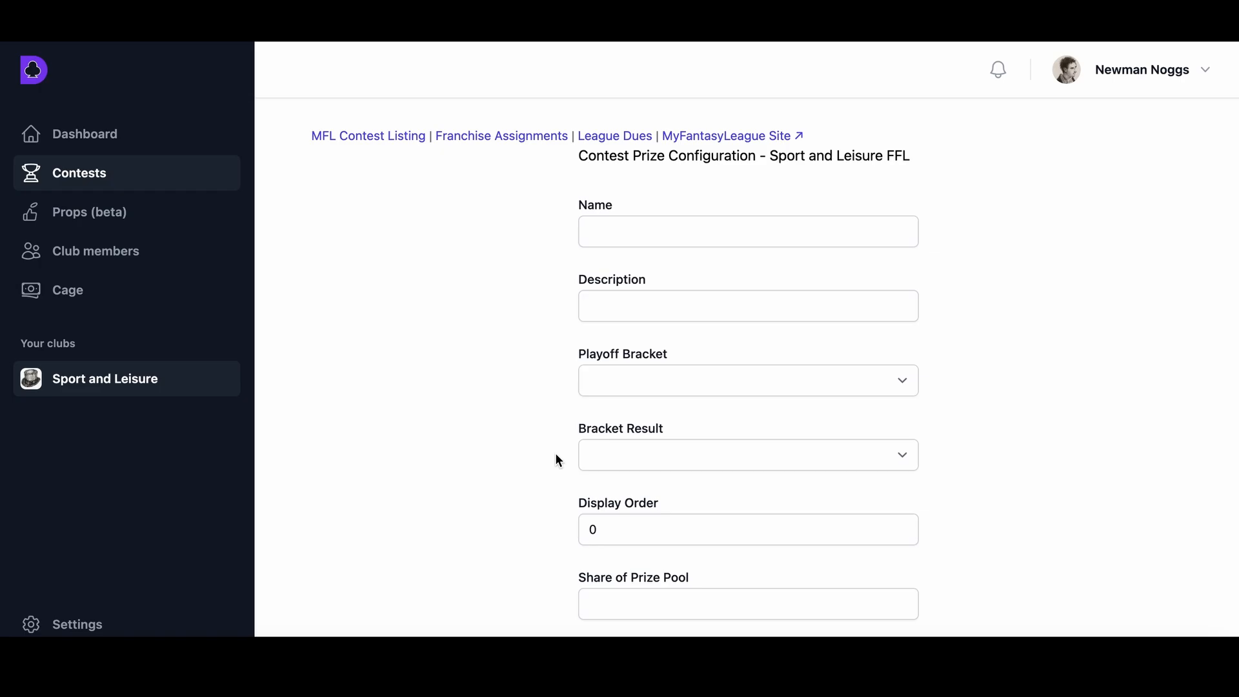
pyautogui.click(683, 235)
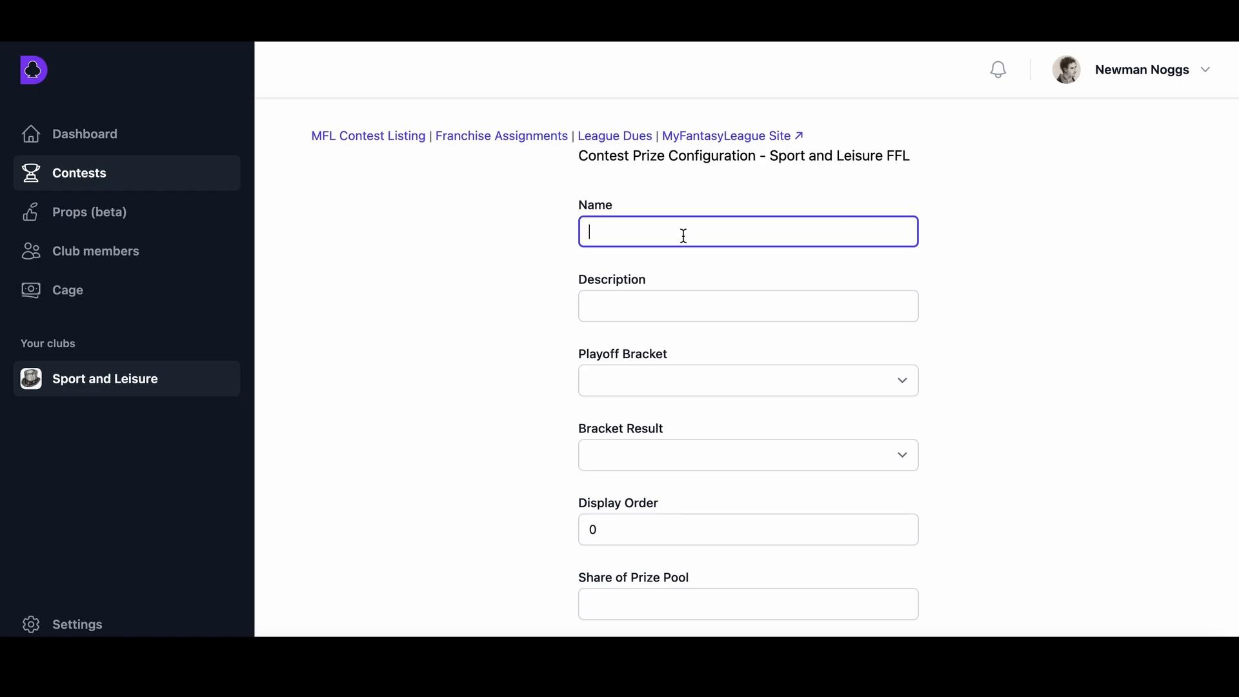
pyautogui.write('2nd Place')
pyautogui.click(691, 375)
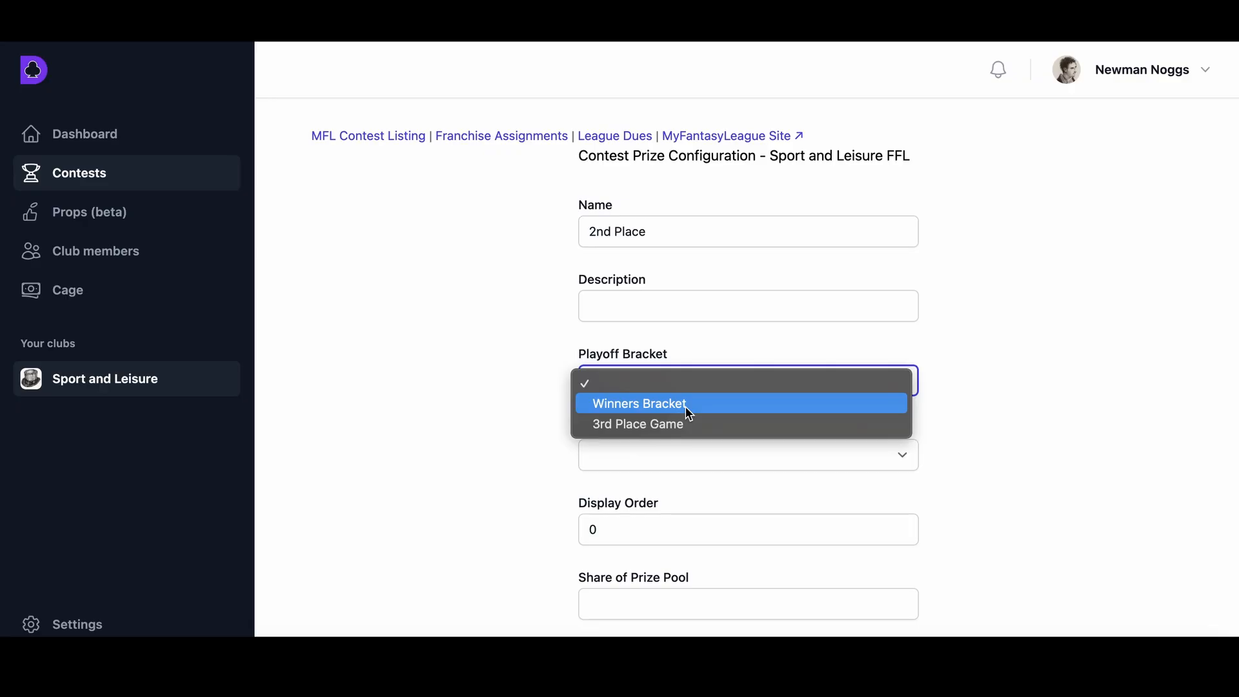
pyautogui.click(685, 406)
pyautogui.click(673, 451)
pyautogui.click(667, 495)
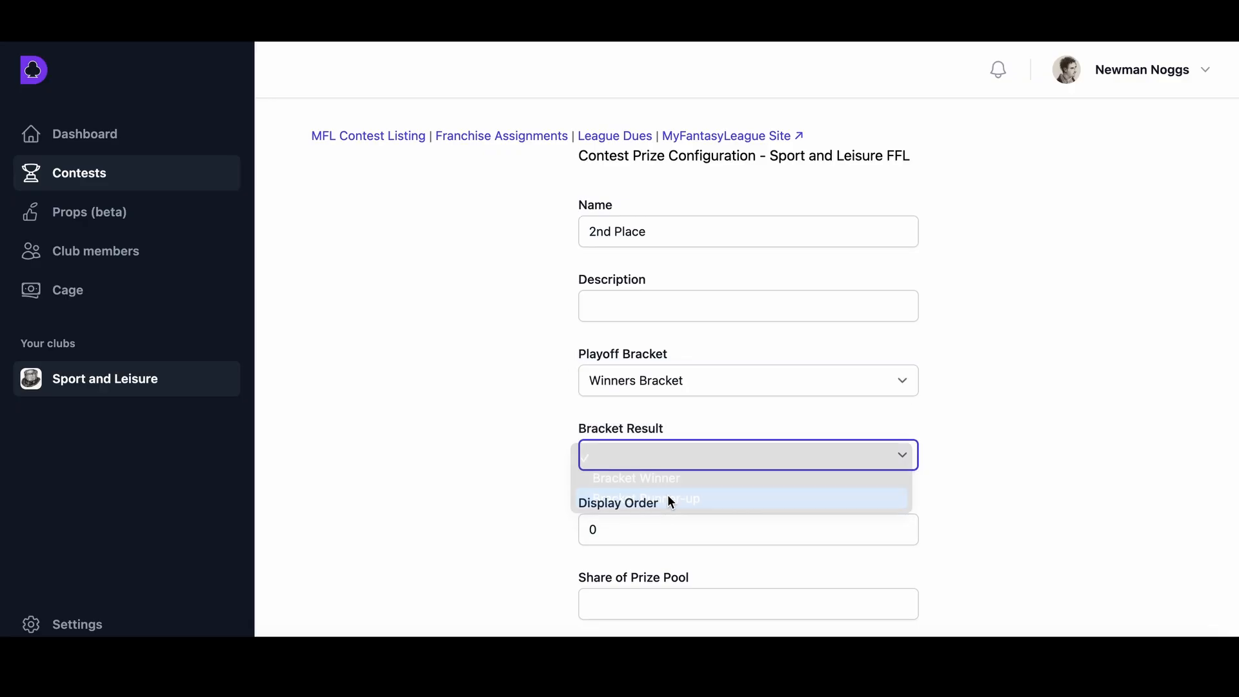
# Give the 2nd Place prize display order 2 and a 0.3 share of the prize pool, and add it.
pyautogui.click(624, 531)
pyautogui.press('BackSpace')
pyautogui.write('2')
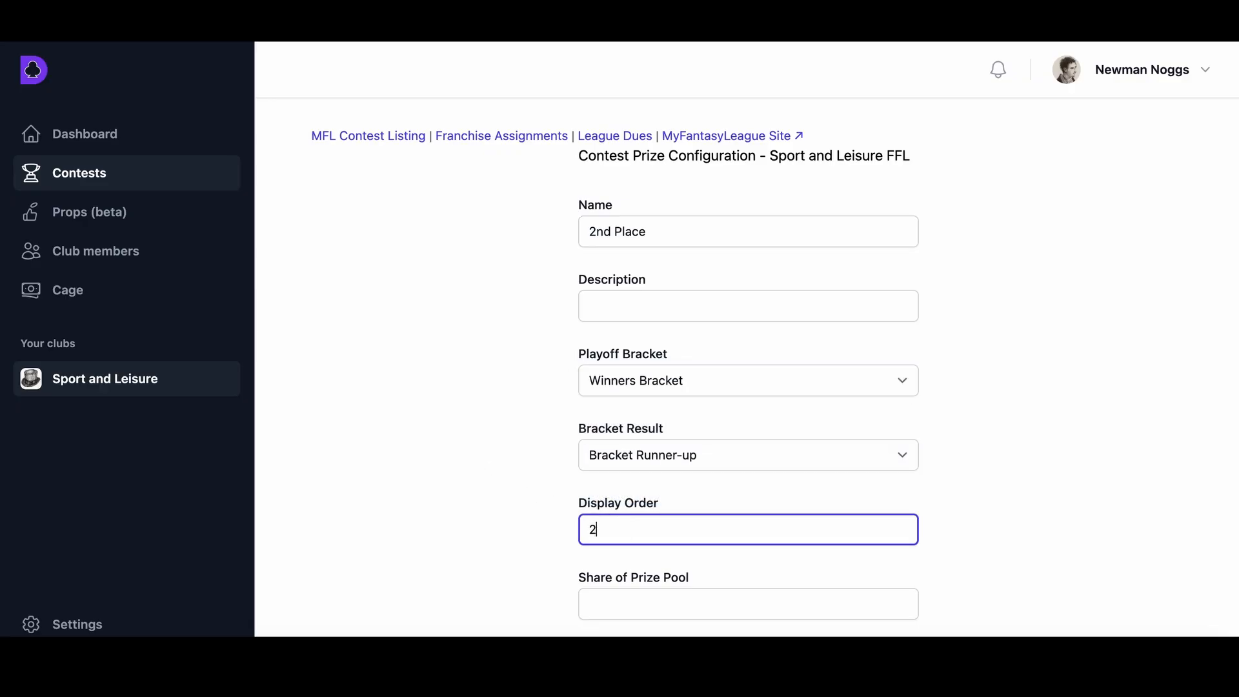
pyautogui.scroll(-3, 512, 507)
pyautogui.click(623, 513)
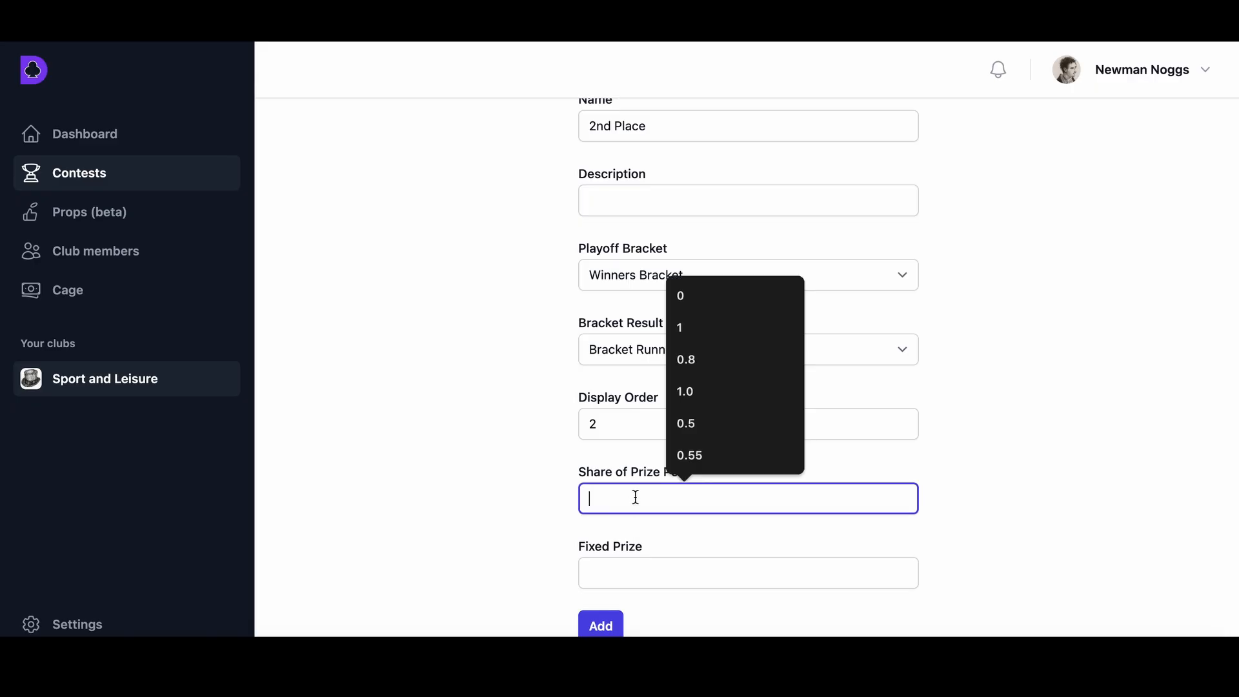
pyautogui.write('0.3')
pyautogui.click(587, 629)
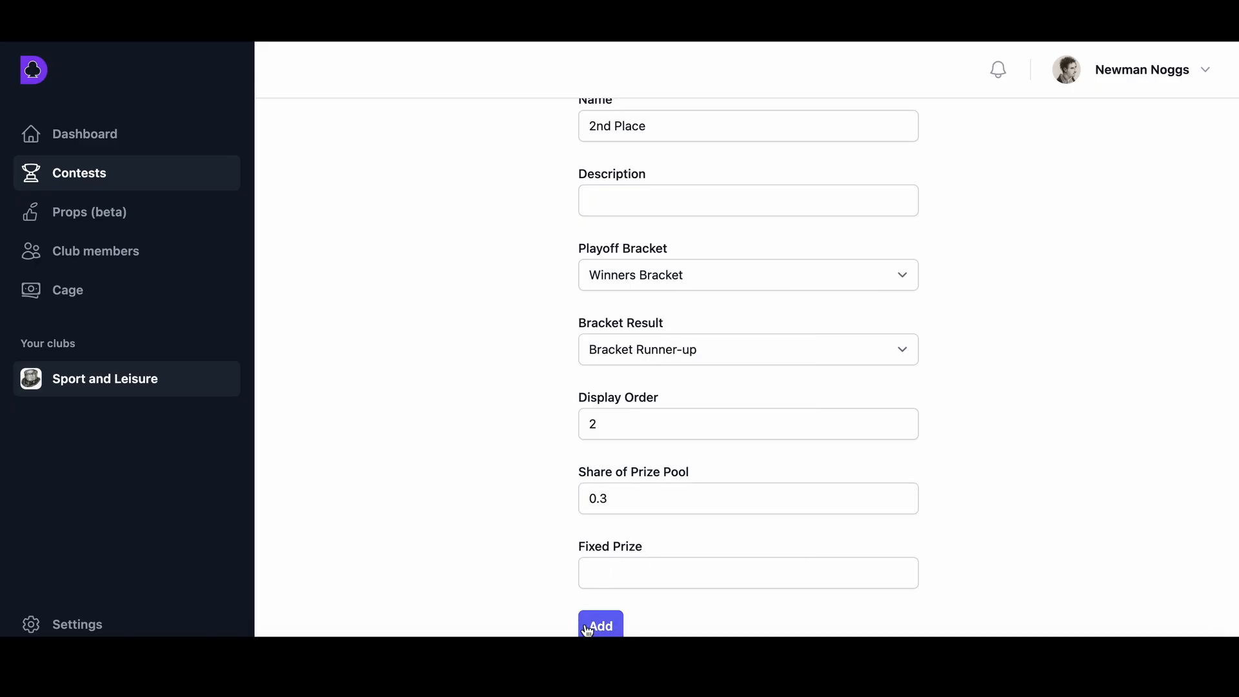
# Start a third contest prize named "3rd Place" for the Bracket Winner of the 3rd Place Game.
pyautogui.click(403, 333)
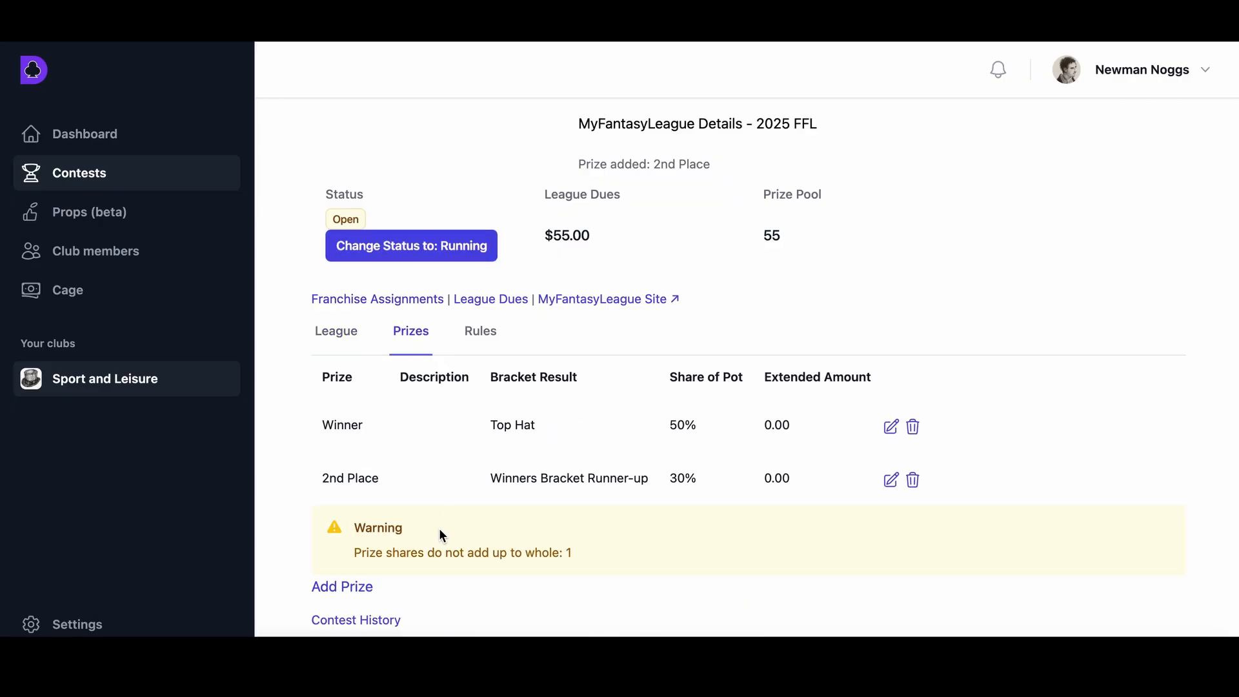
pyautogui.click(353, 587)
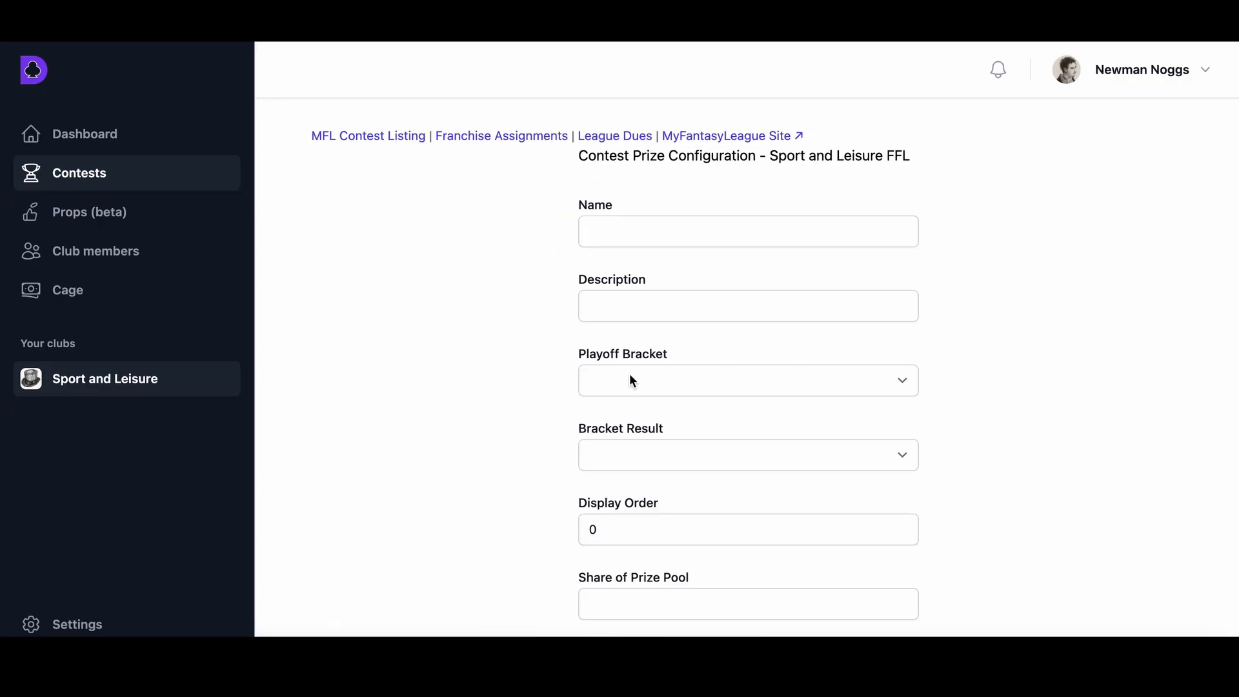
pyautogui.click(694, 233)
pyautogui.write('3')
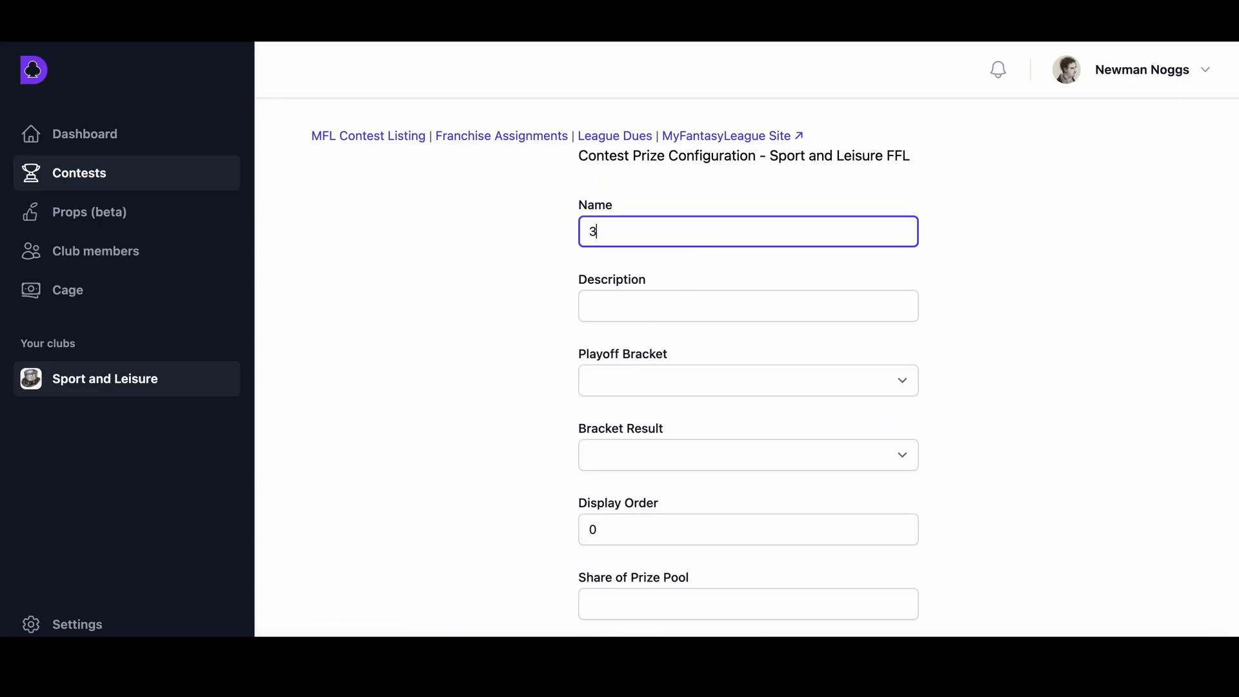
pyautogui.write('rd Place')
pyautogui.click(682, 382)
pyautogui.click(668, 425)
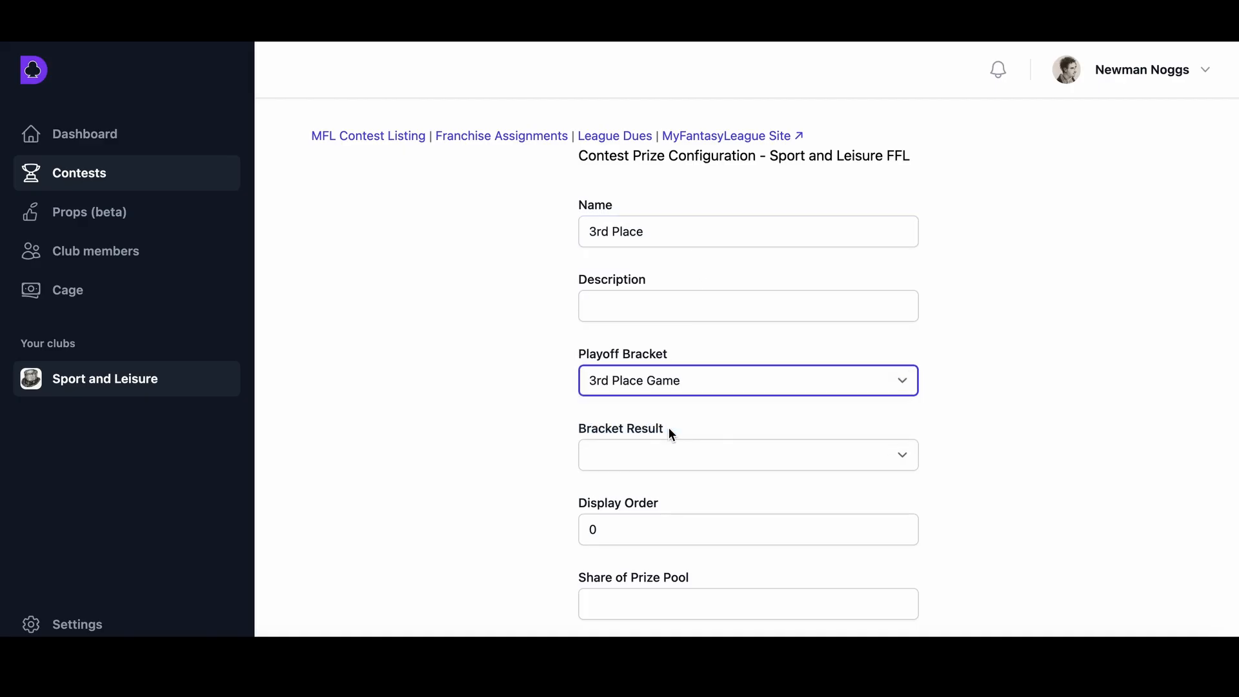
pyautogui.click(665, 455)
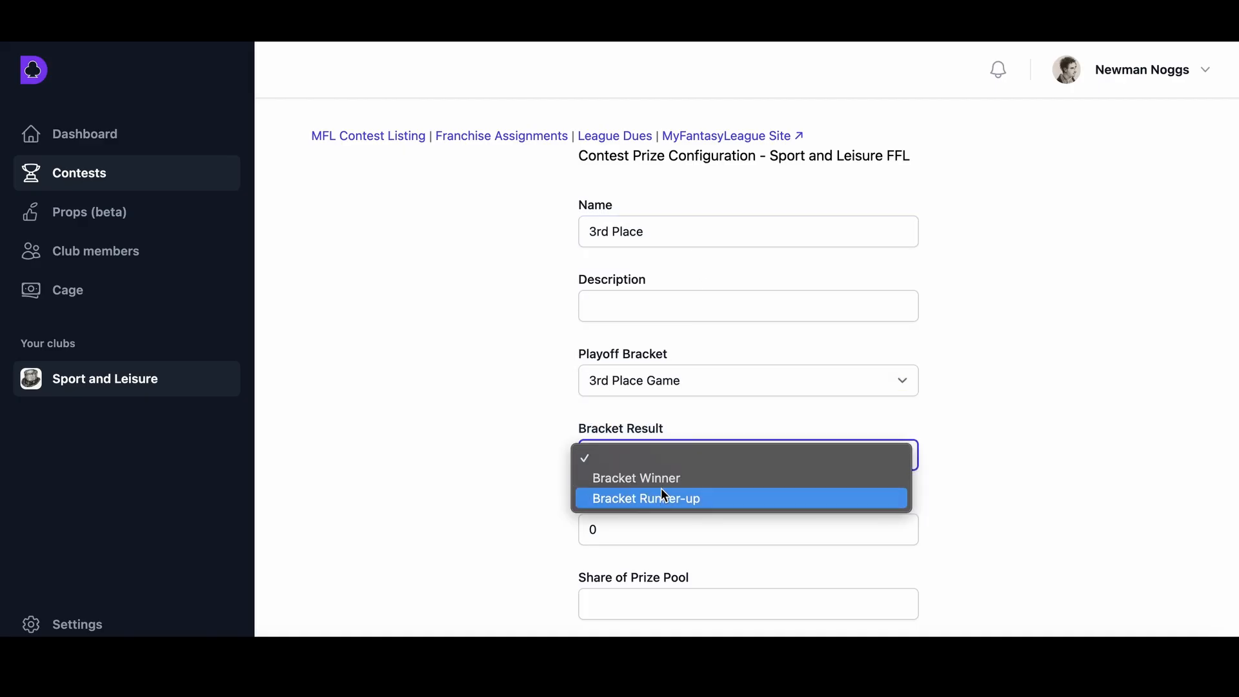
pyautogui.click(665, 479)
# Give the 3rd Place prize display order 3 and a 0.2 share of the prize pool, add it, and return to the prize list.
pyautogui.click(611, 522)
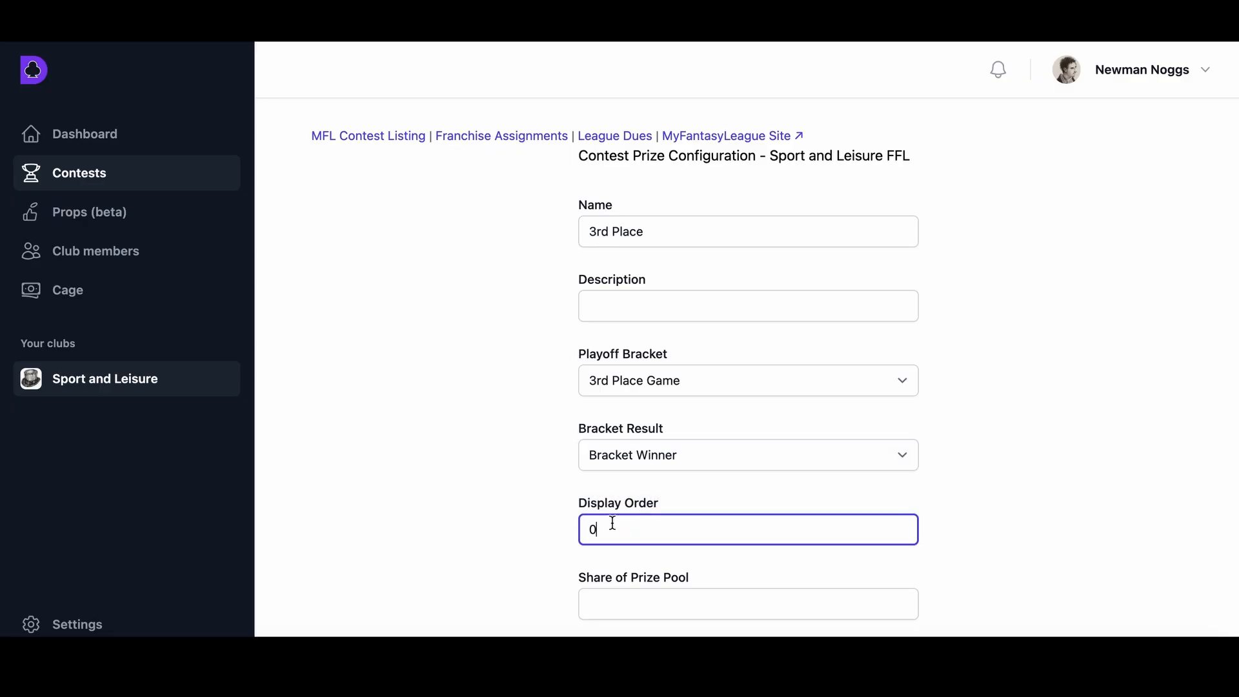
pyautogui.press('BackSpace')
pyautogui.write('3')
pyautogui.scroll(-3, 650, 500)
pyautogui.click(650, 500)
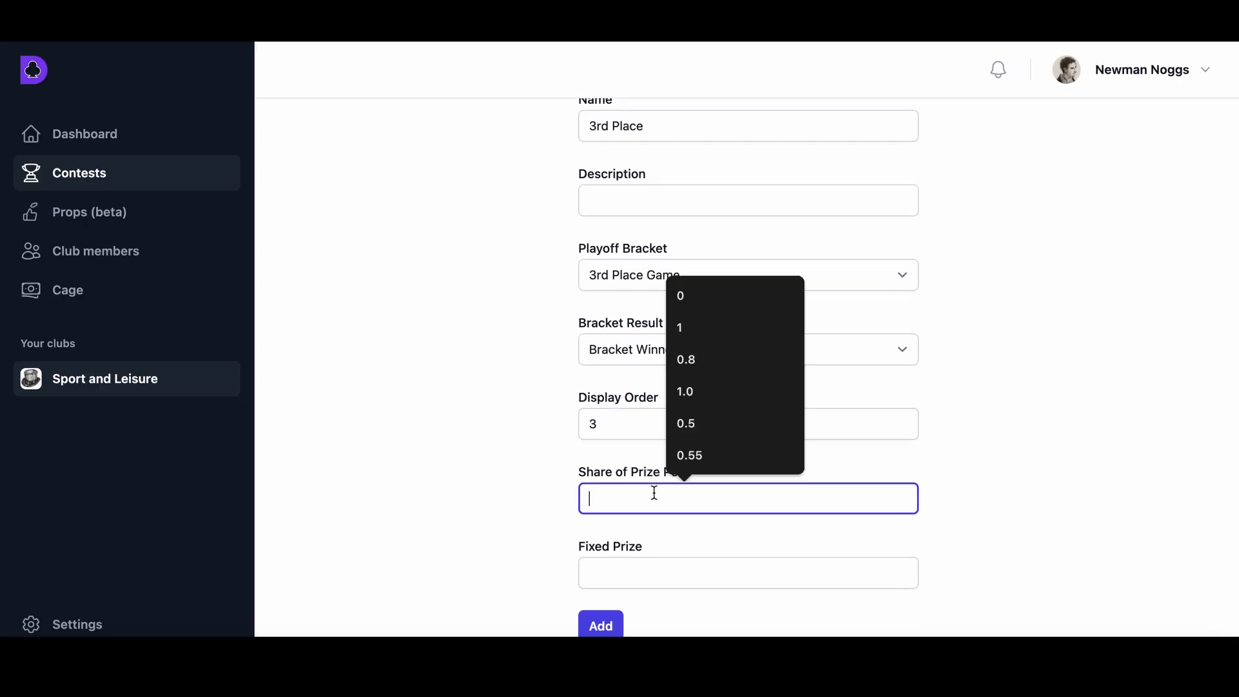
pyautogui.write('0.2')
pyautogui.click(582, 629)
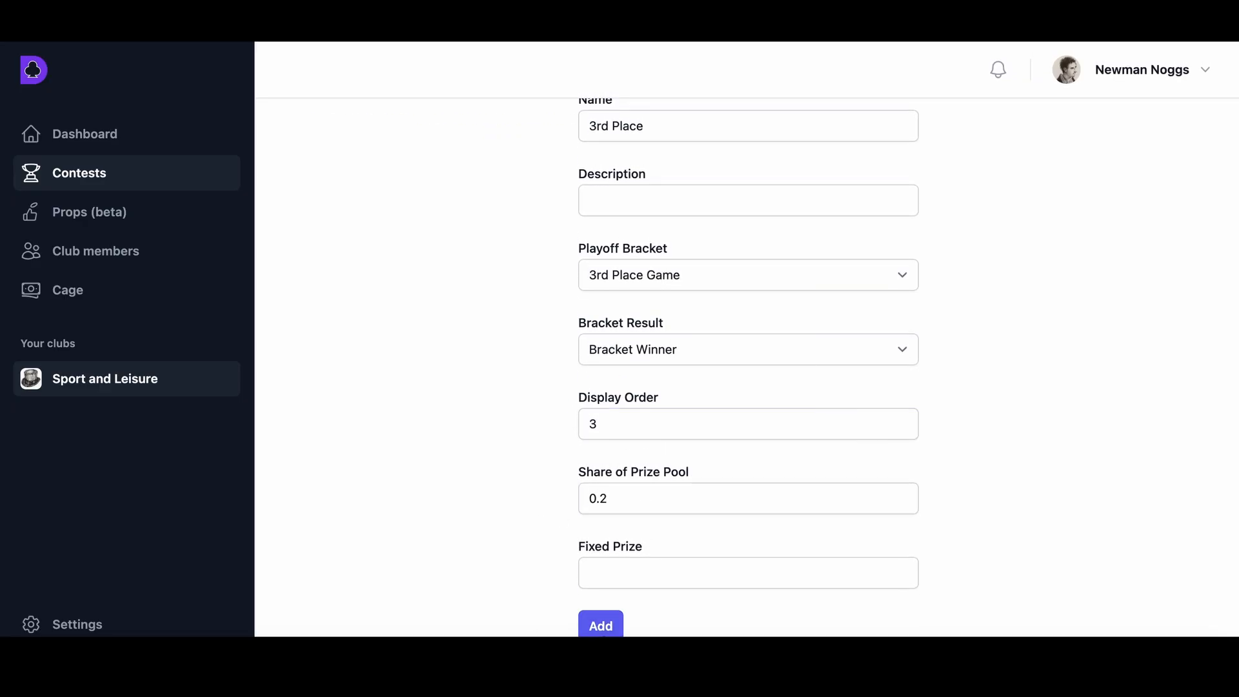
pyautogui.click(409, 333)
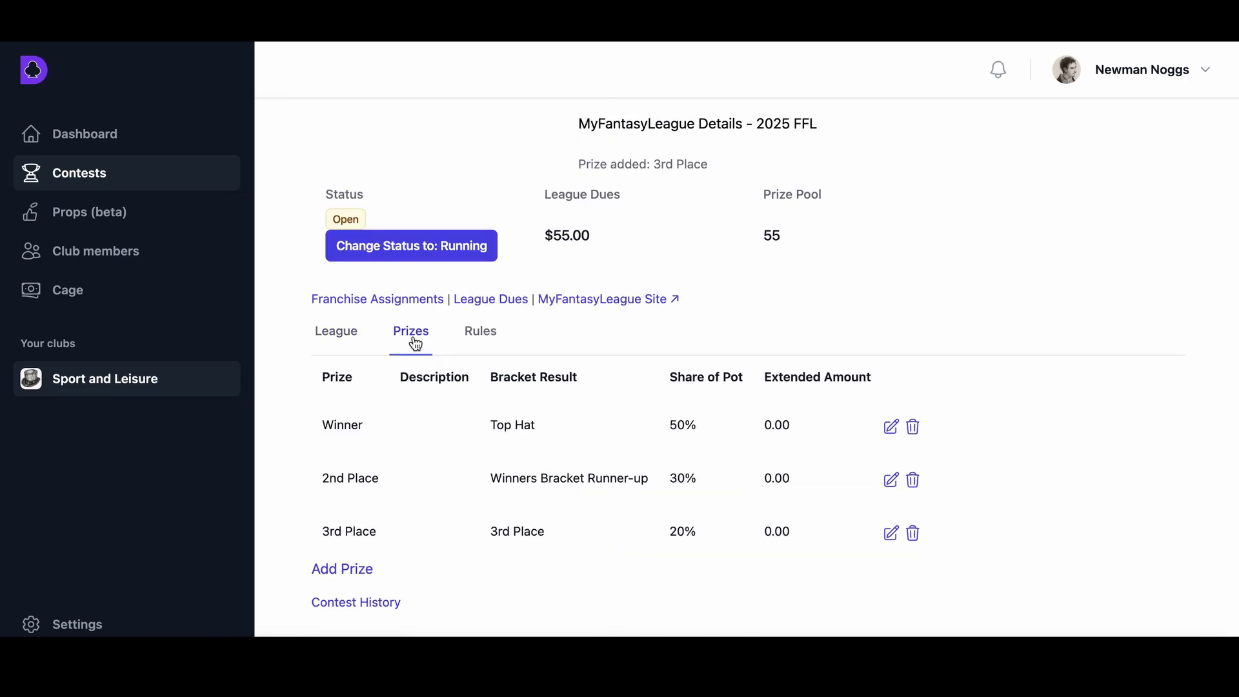